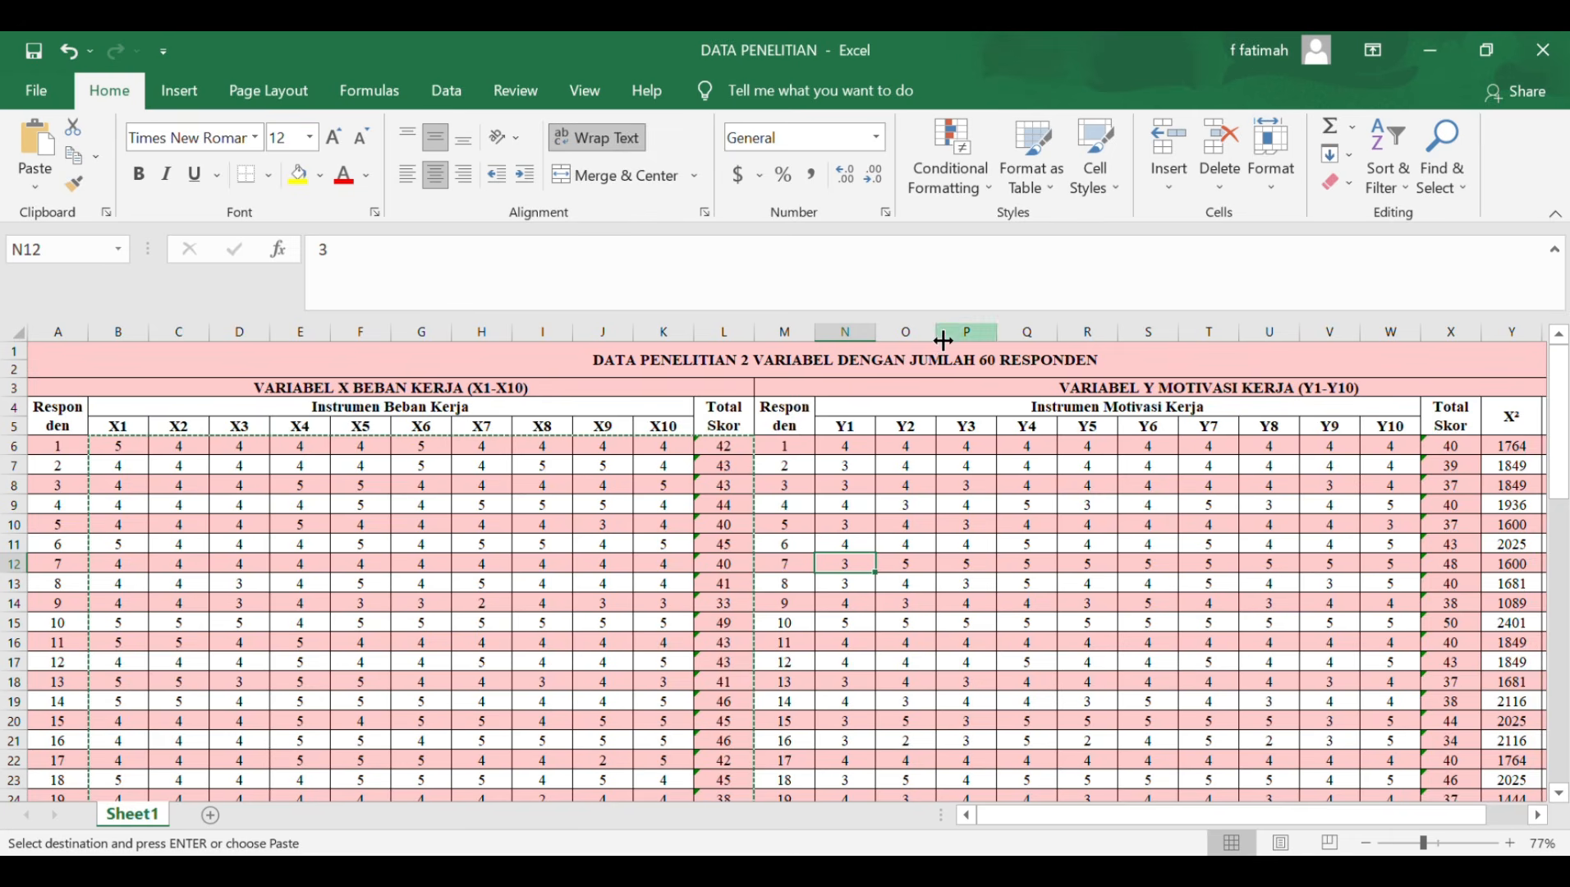
Copy the X1–X10 scores and Total Skor (B6:L65) from Excel and paste them into the SPSS data grid from the first cell.
{"action": "left_click", "coordinate": [485, 506]}
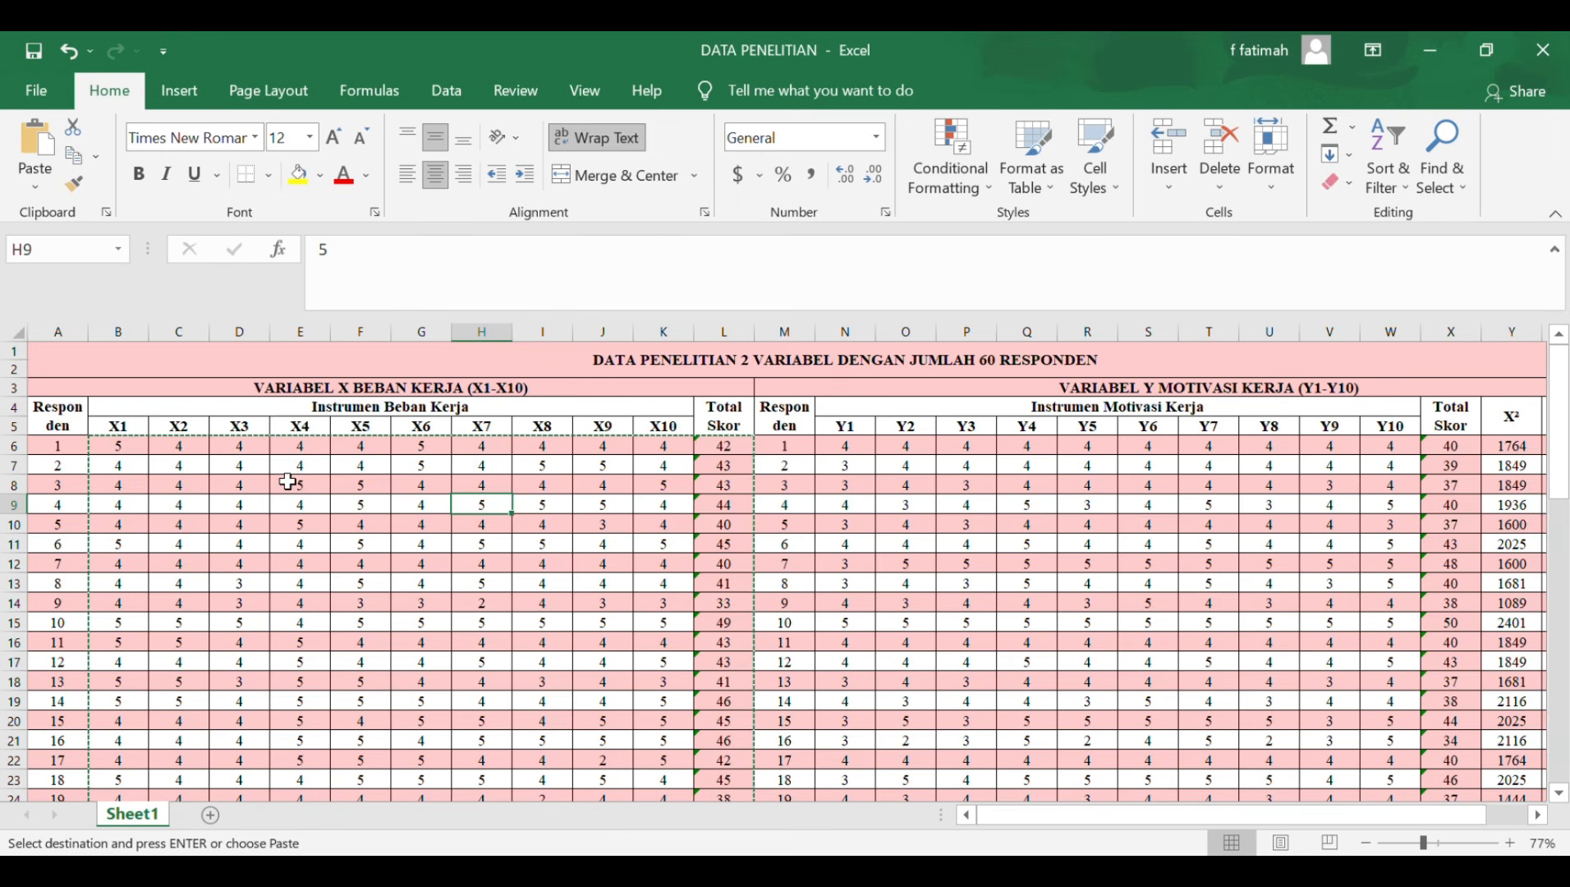
{"action": "scroll", "coordinate": [222, 481], "scroll_direction": "down", "scroll_amount": 1}
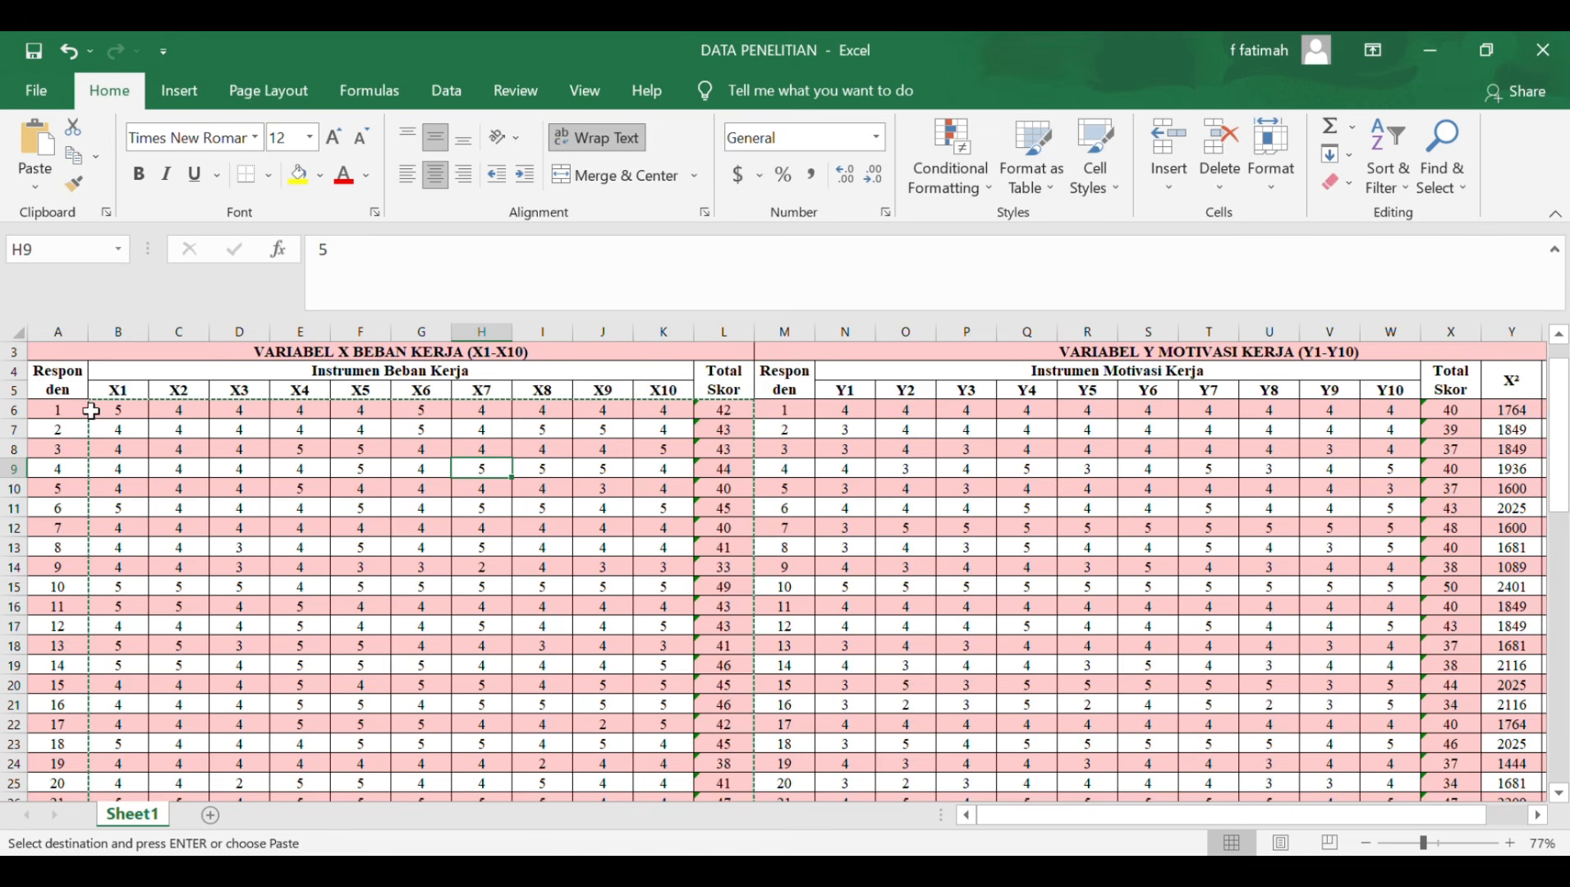
{"action": "left_click_drag", "start_coordinate": [107, 412], "coordinate": [729, 720]}
{"action": "key", "text": "ctrl+v"}
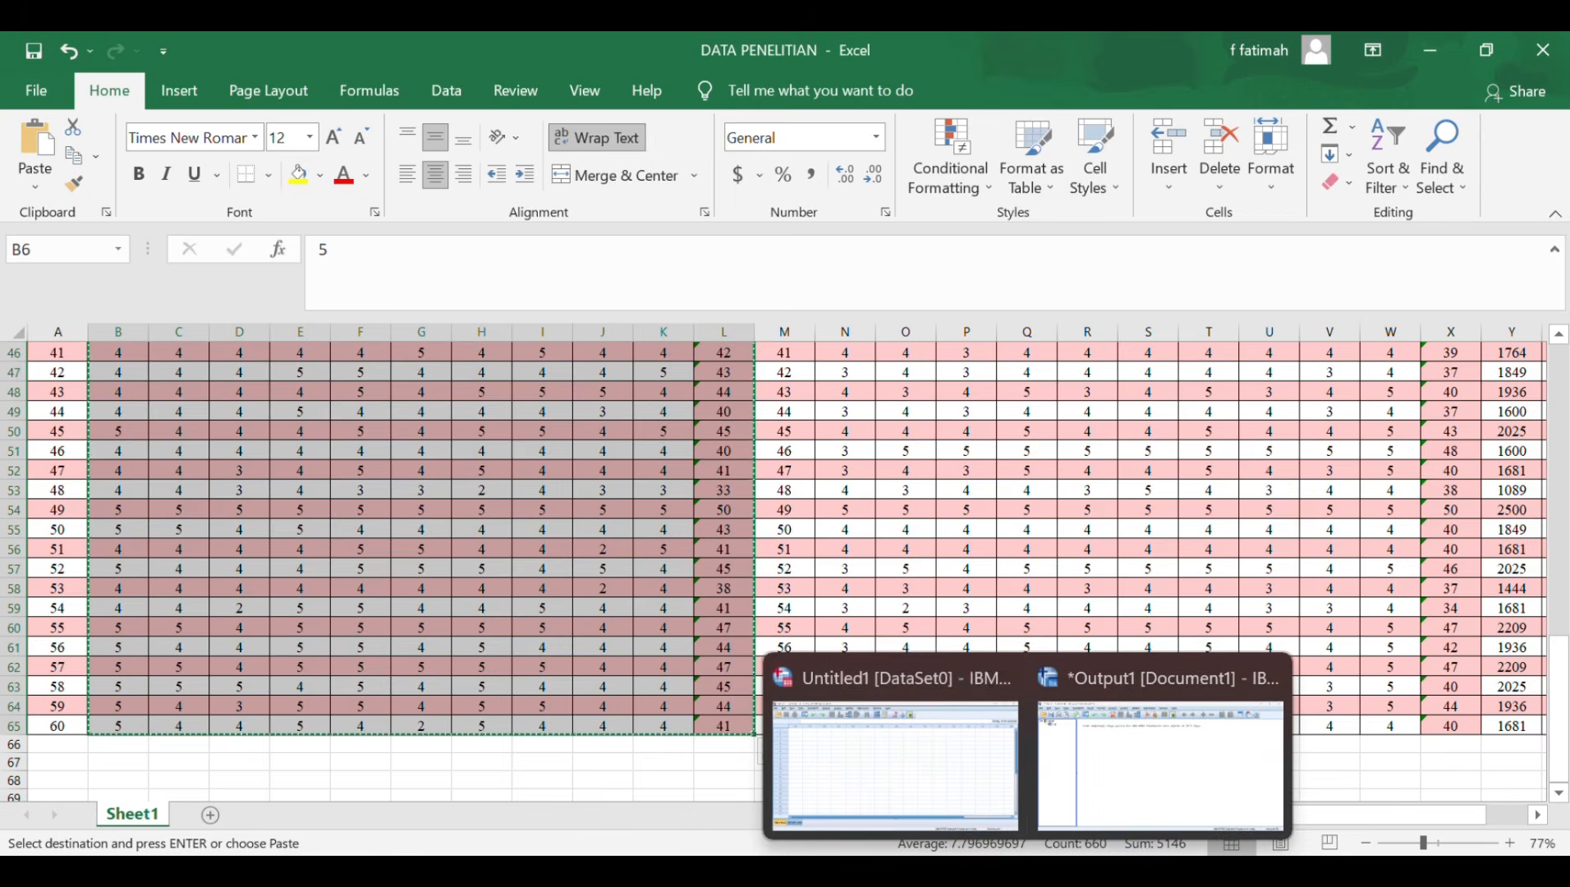
{"action": "left_click", "coordinate": [933, 777]}
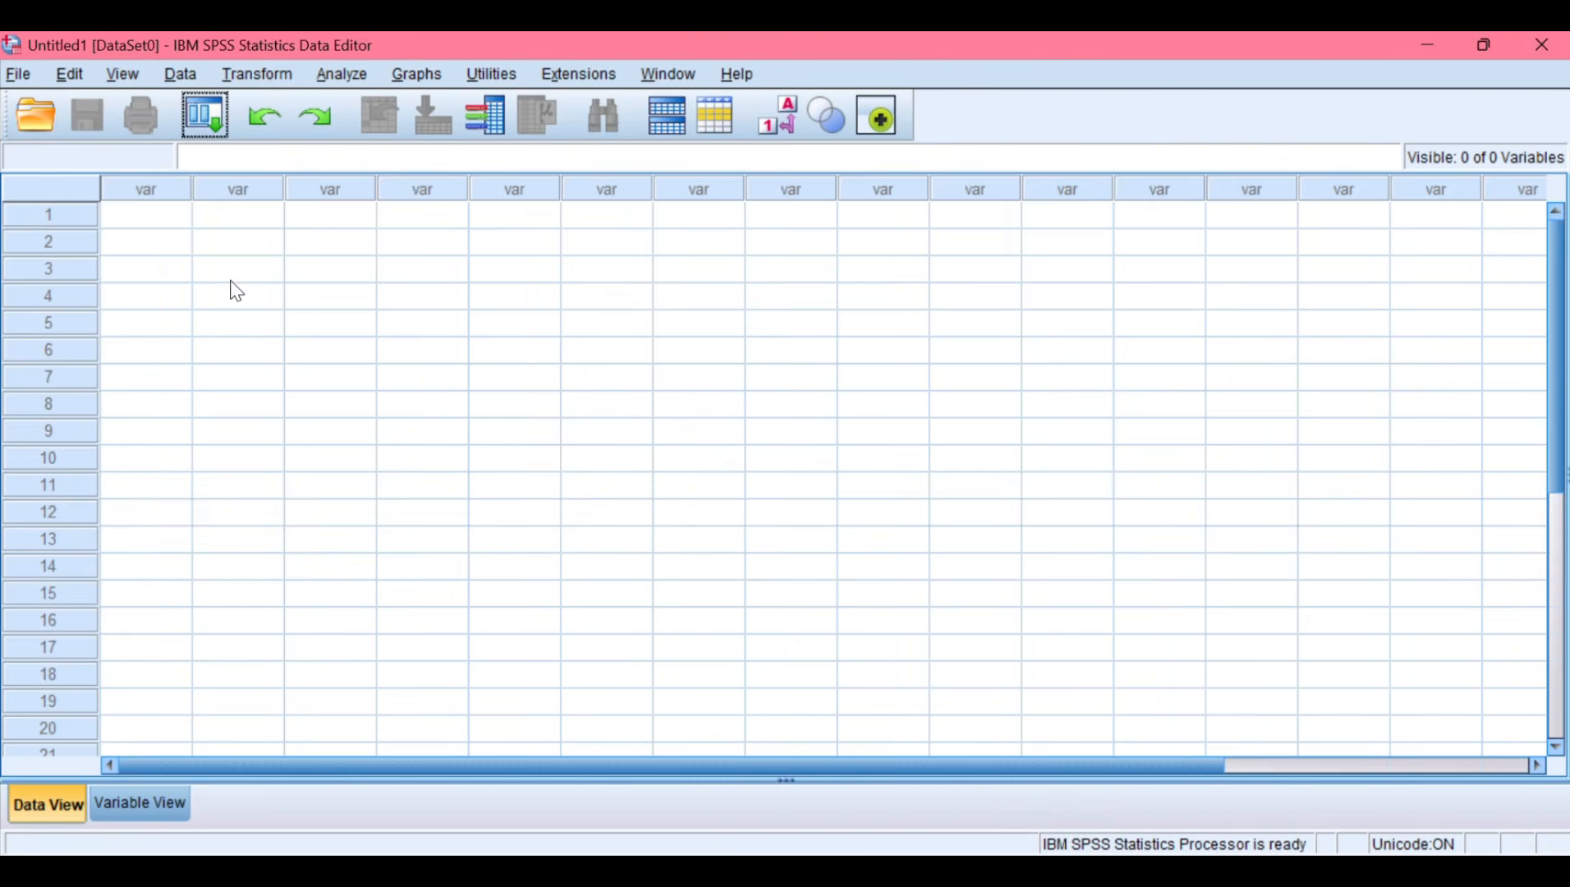
{"action": "left_click", "coordinate": [169, 221]}
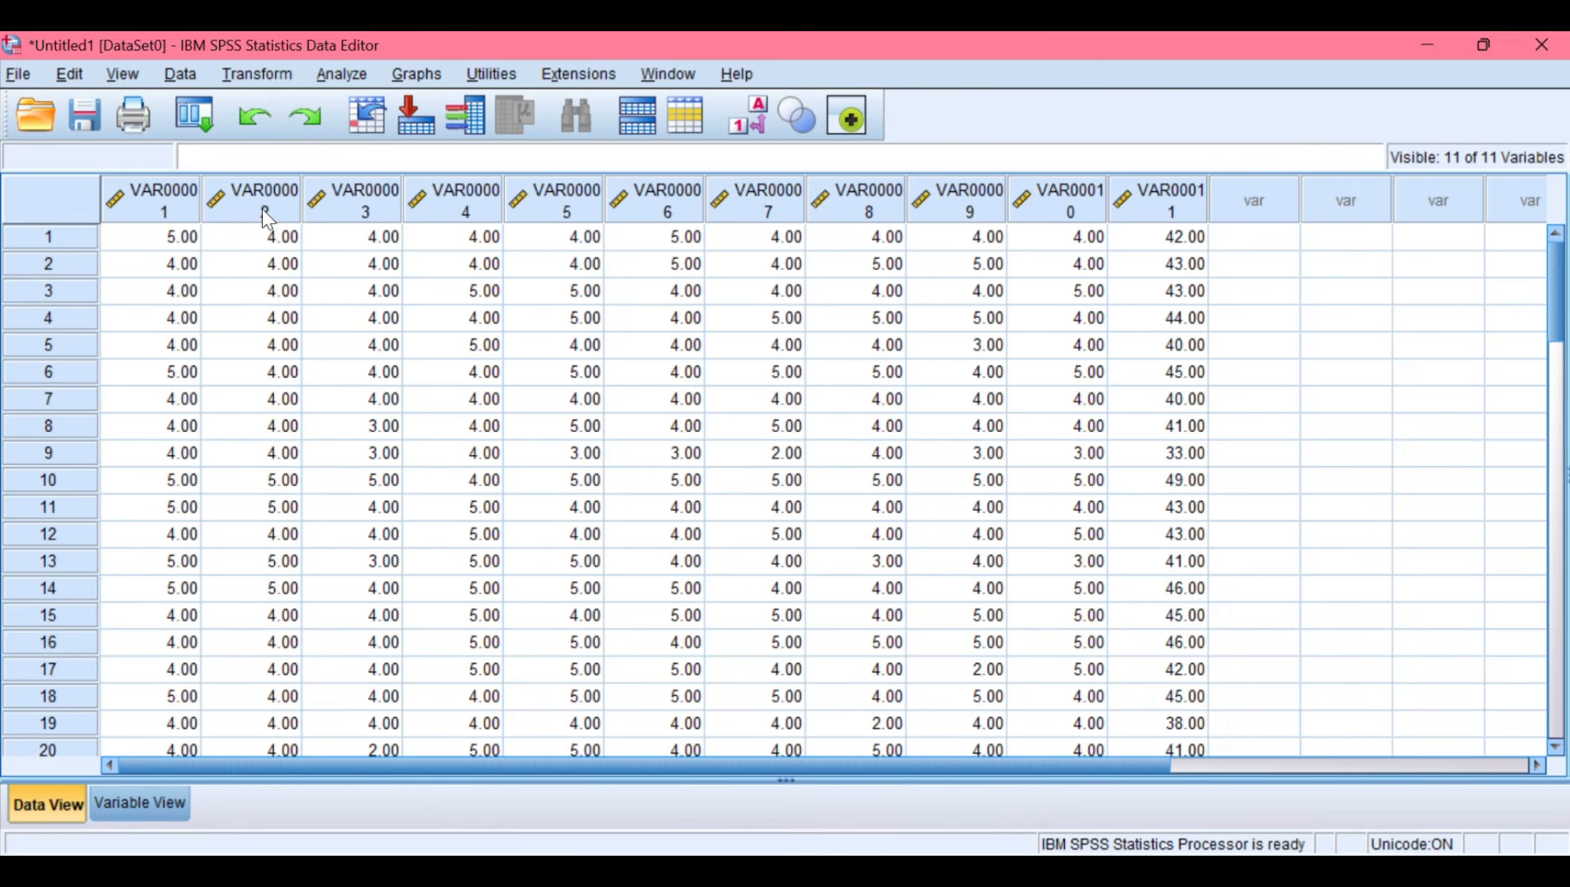
In the variable definitions, replace all occurrences of VAR000 with X in the Name column.
{"action": "left_click", "coordinate": [152, 796]}
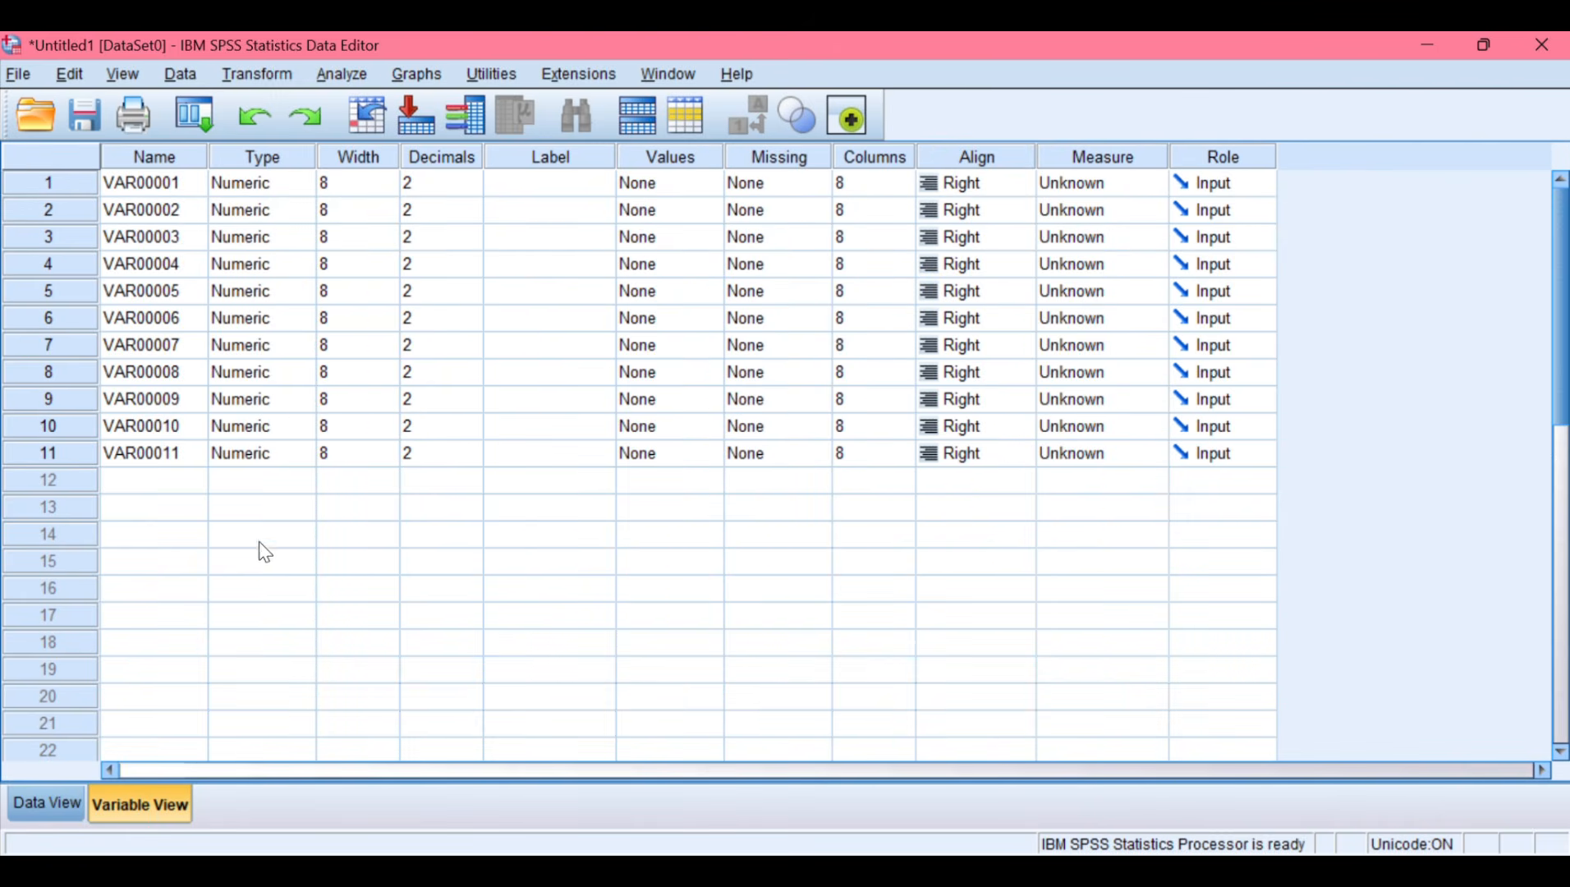
{"action": "left_click", "coordinate": [164, 157]}
{"action": "left_click", "coordinate": [163, 157]}
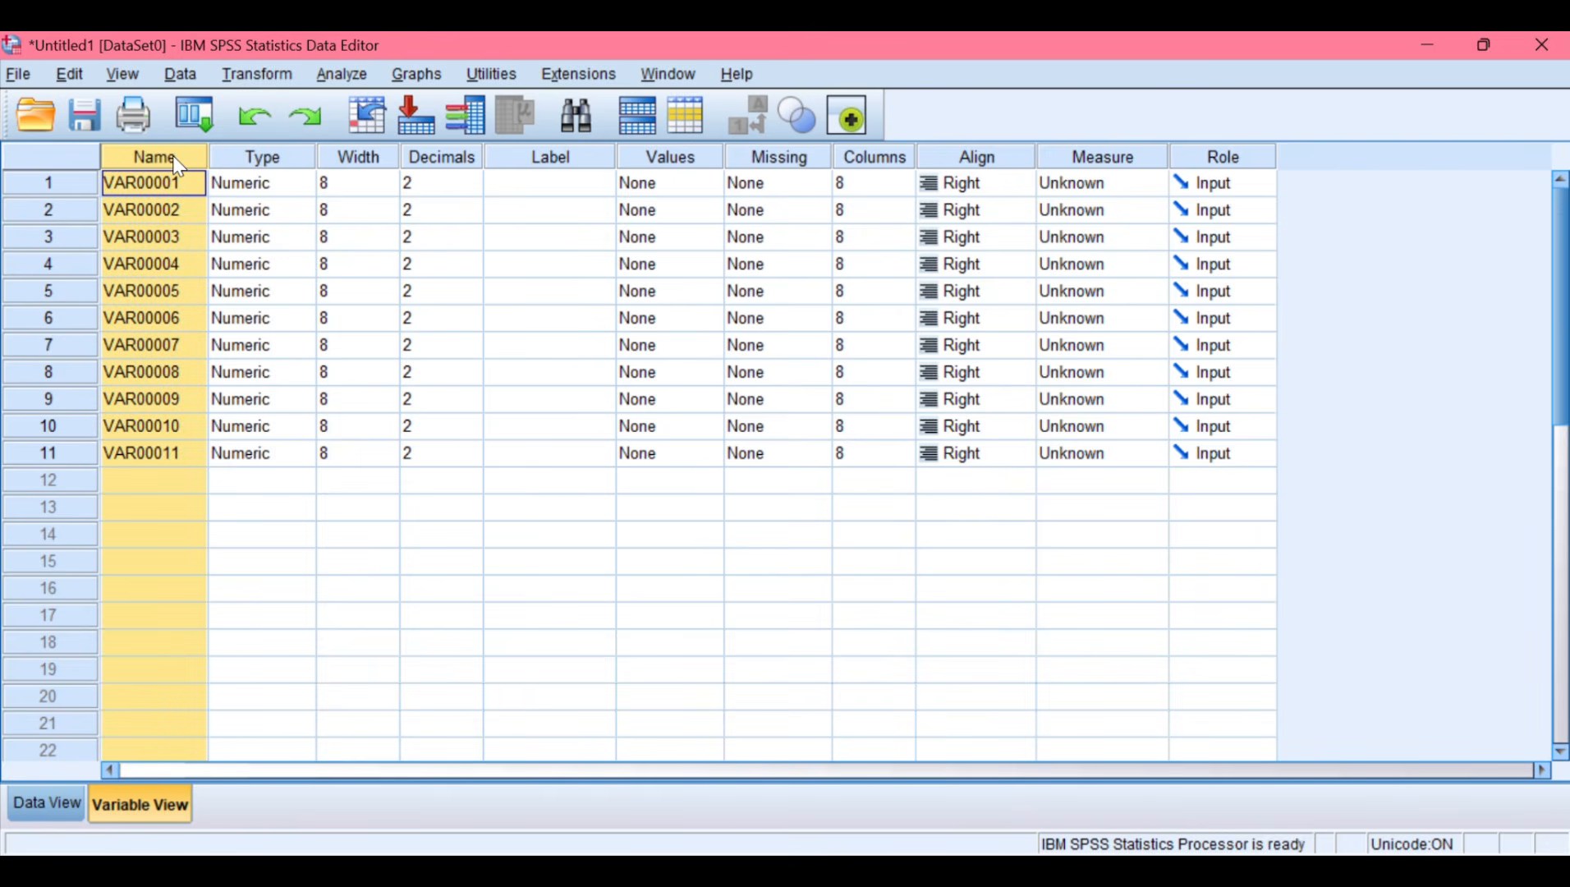
{"action": "key", "text": "ctrl+f"}
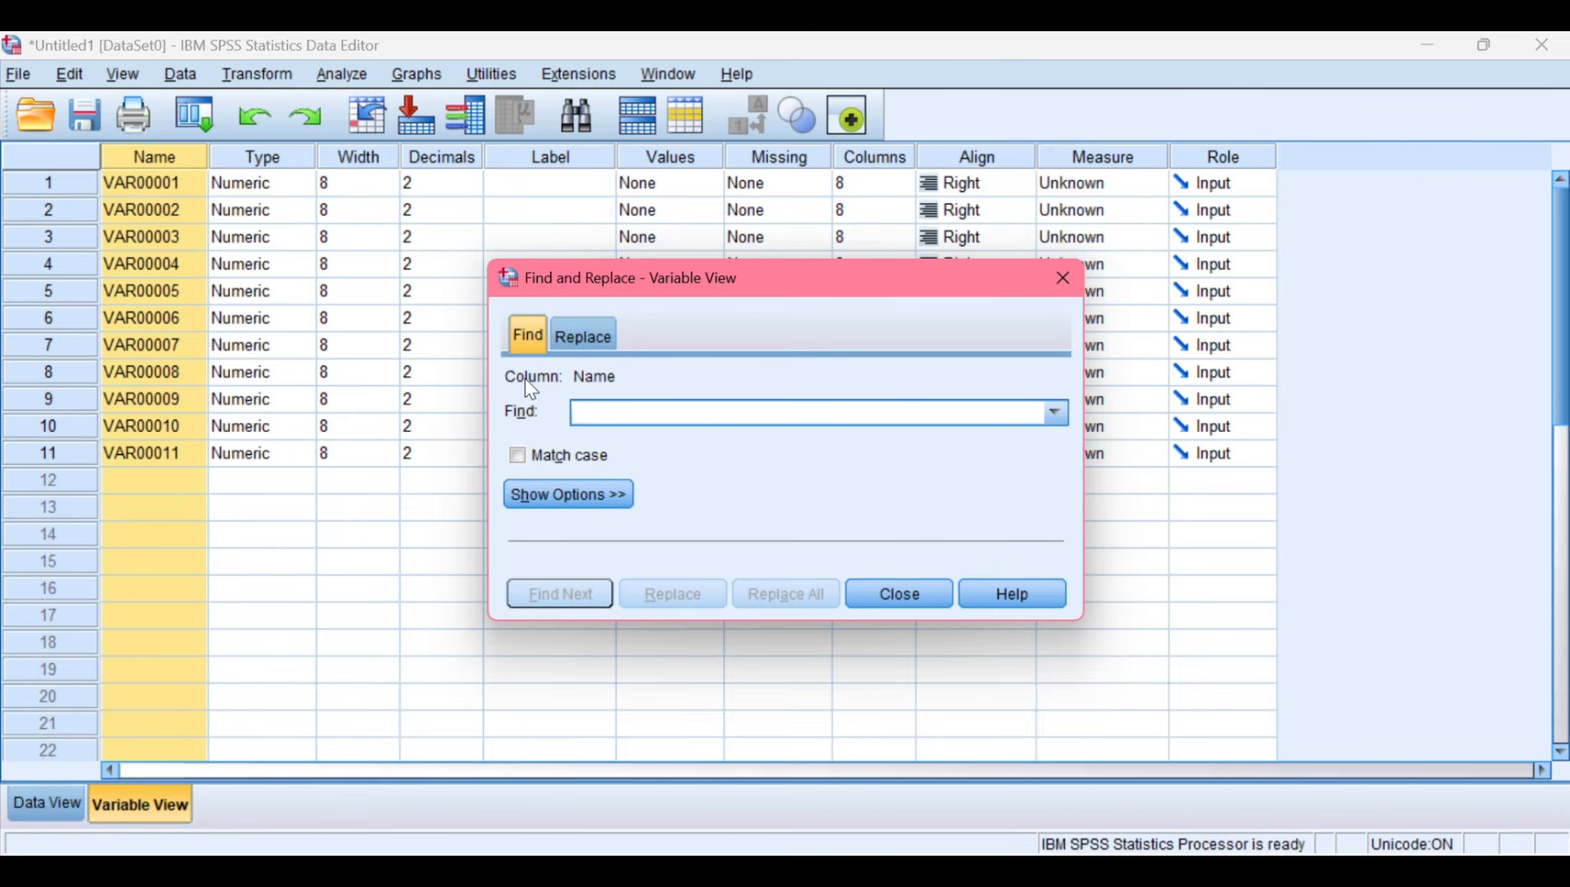
{"action": "left_click", "coordinate": [605, 339]}
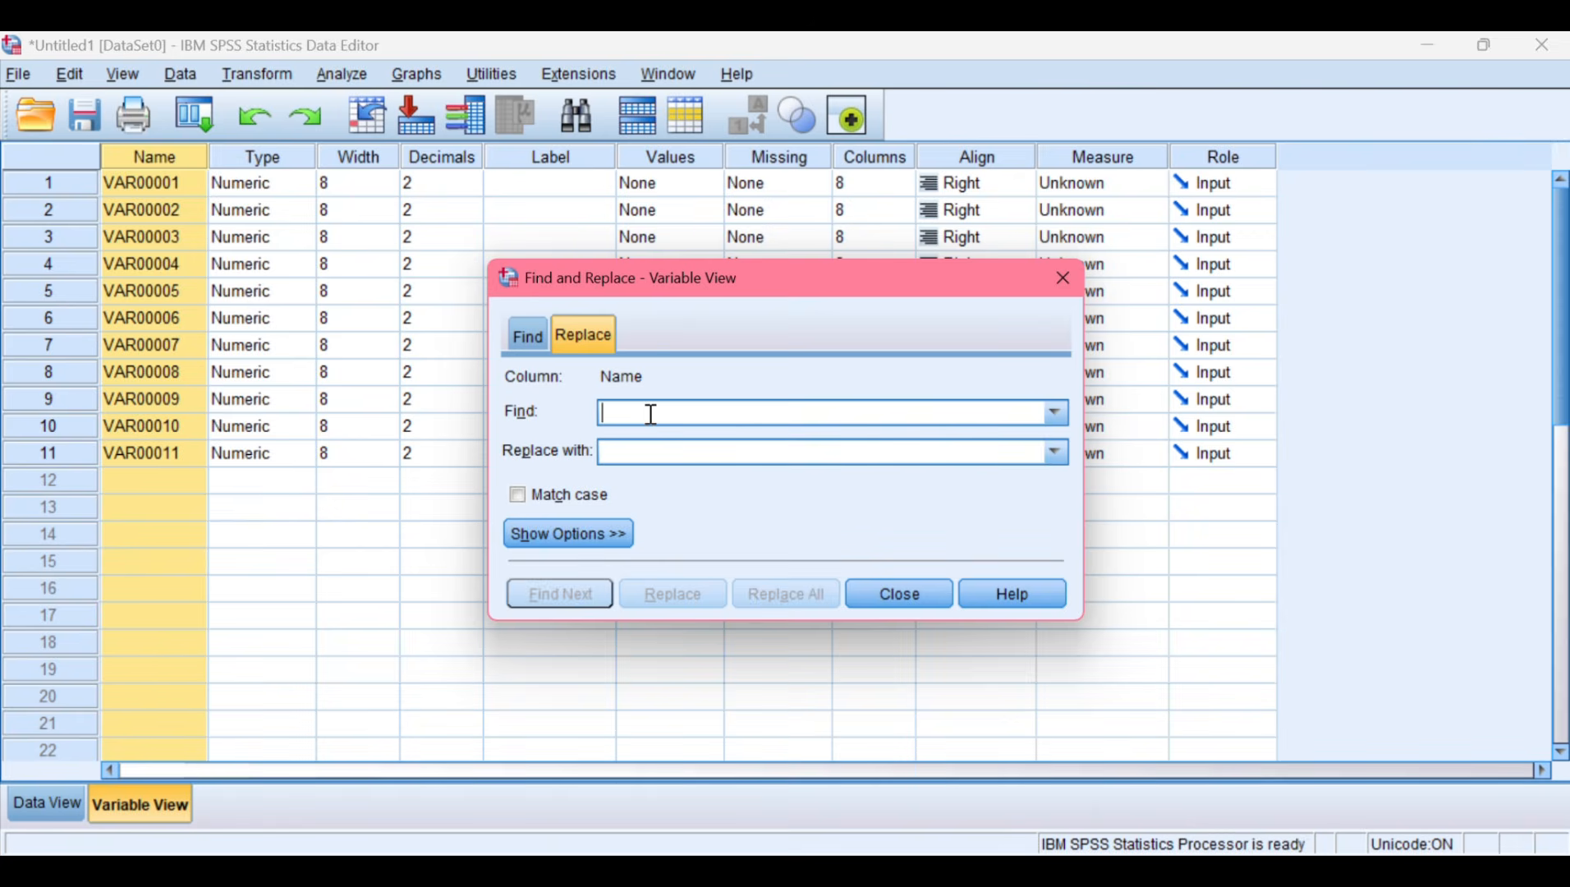
{"action": "type", "text": "VAR"}
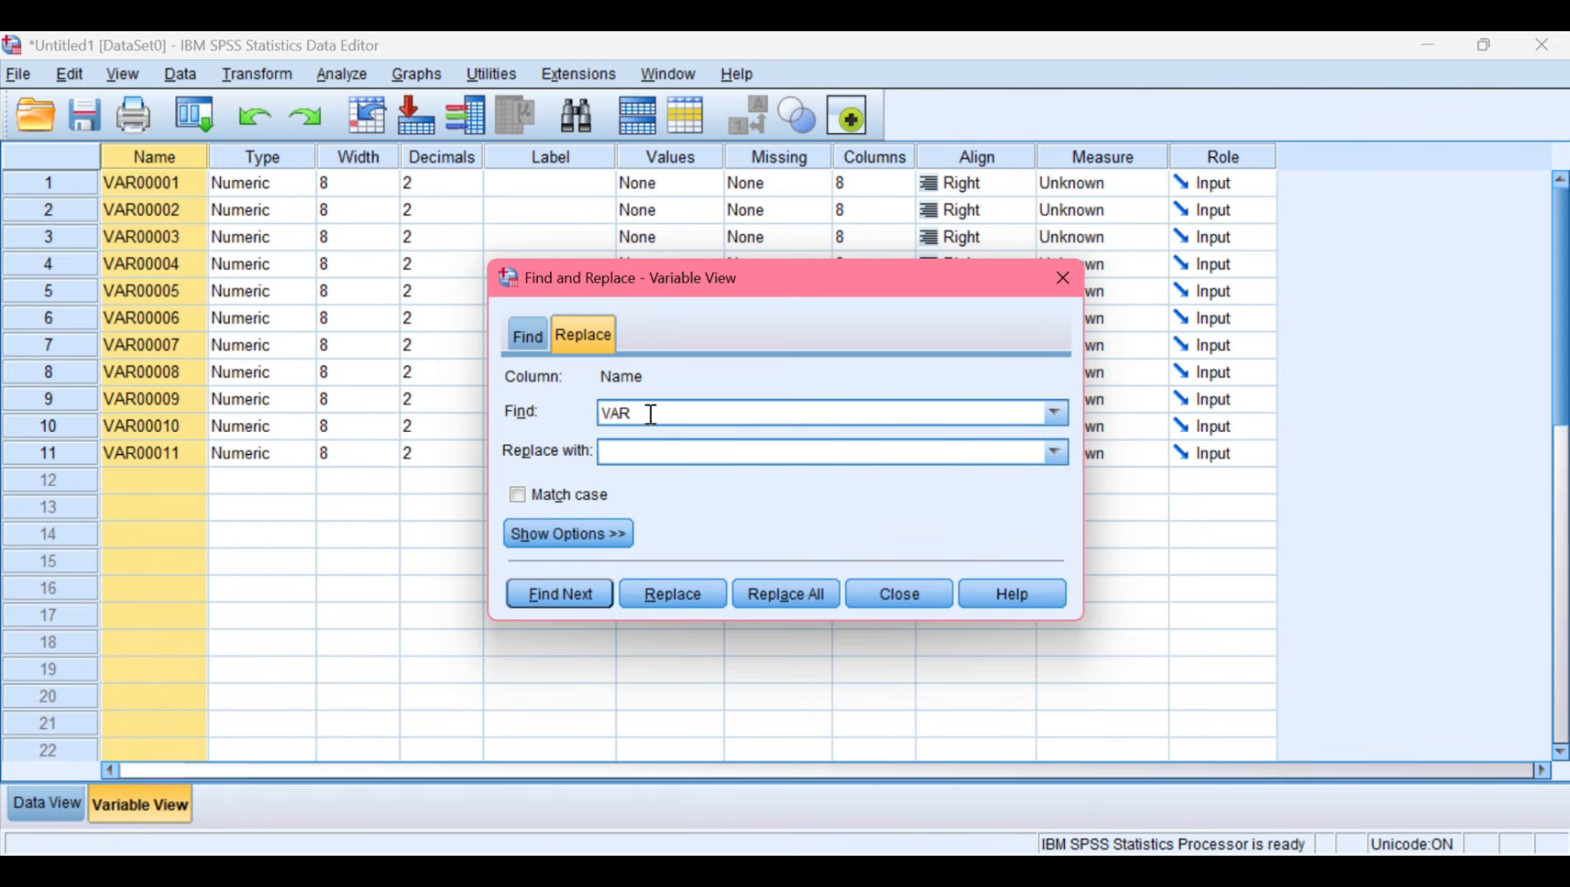
{"action": "type", "text": "000"}
{"action": "left_click", "coordinate": [653, 453]}
{"action": "type", "text": "X"}
{"action": "left_click", "coordinate": [808, 583]}
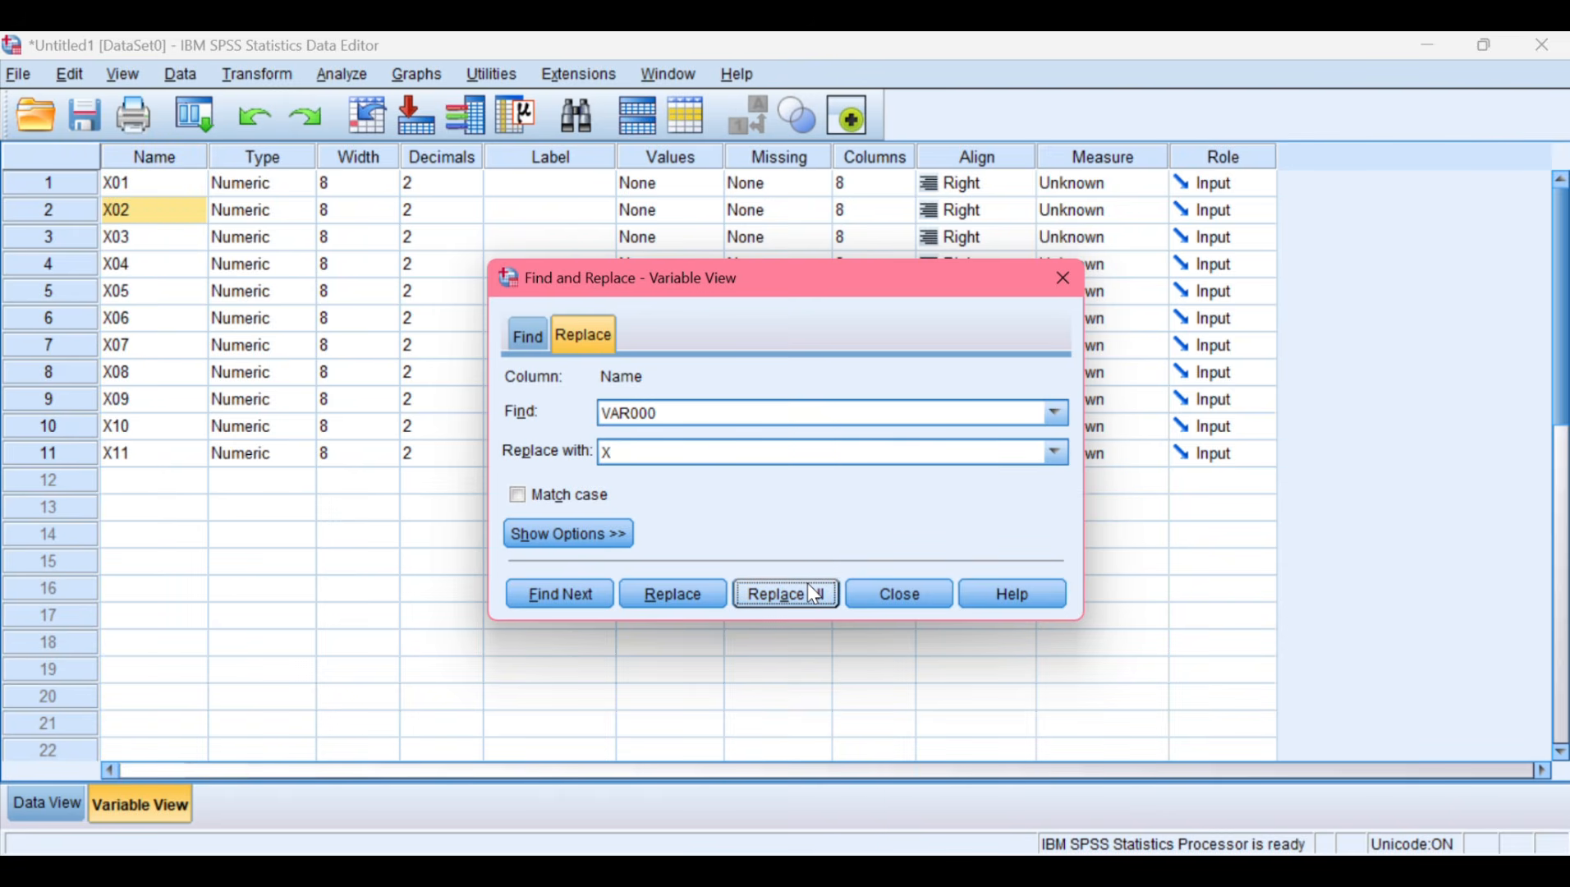
{"action": "left_click", "coordinate": [887, 593]}
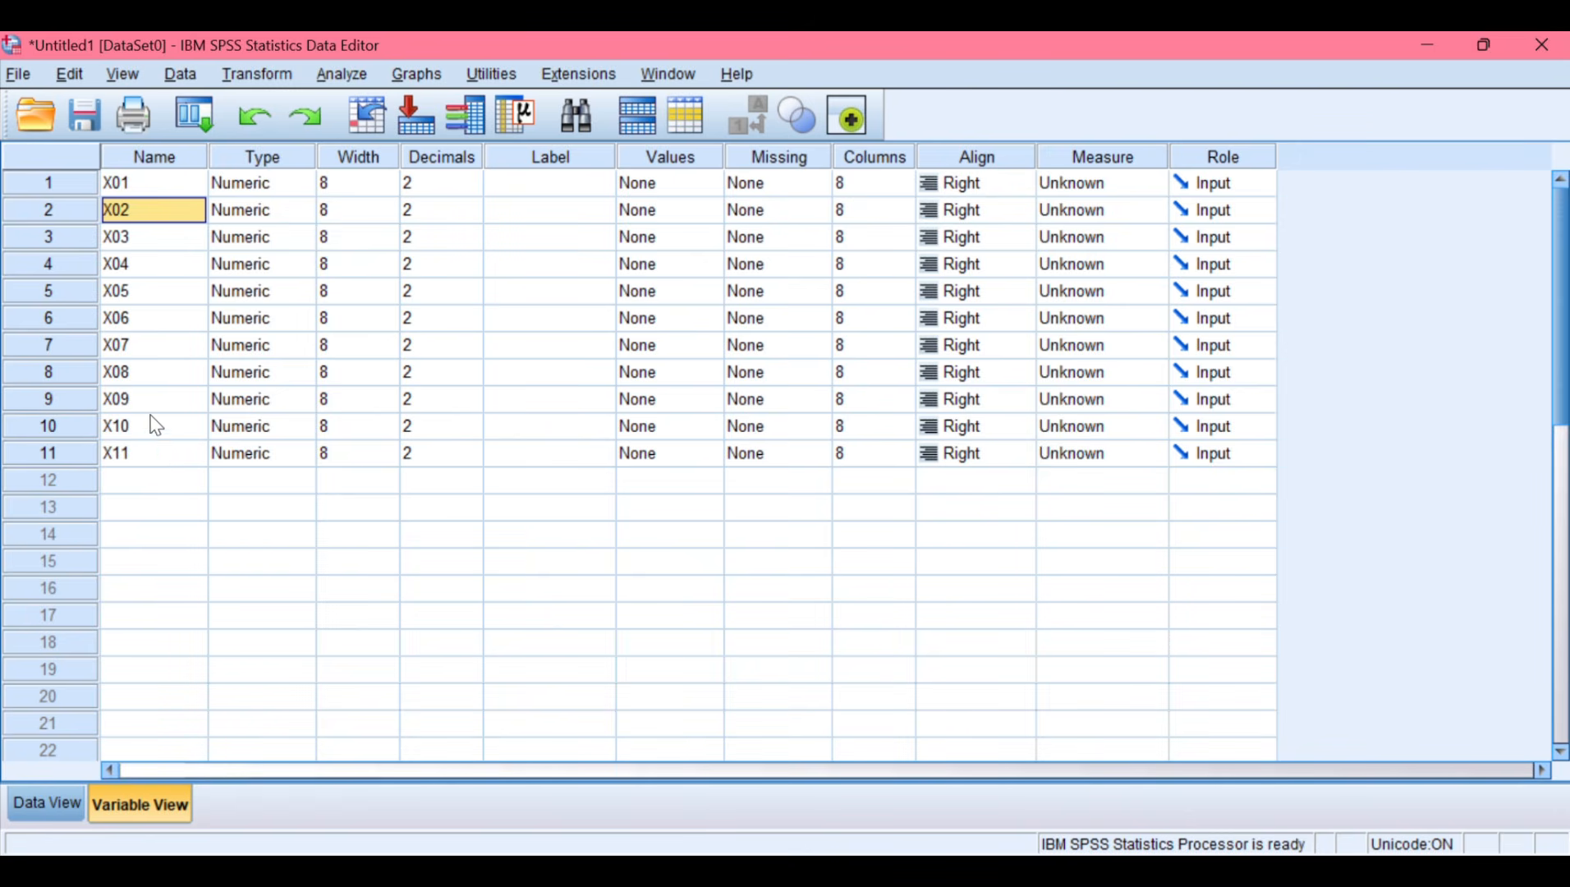
Rename variable X11 as TOTAL_X and return to the data grid.
{"action": "left_click", "coordinate": [148, 460]}
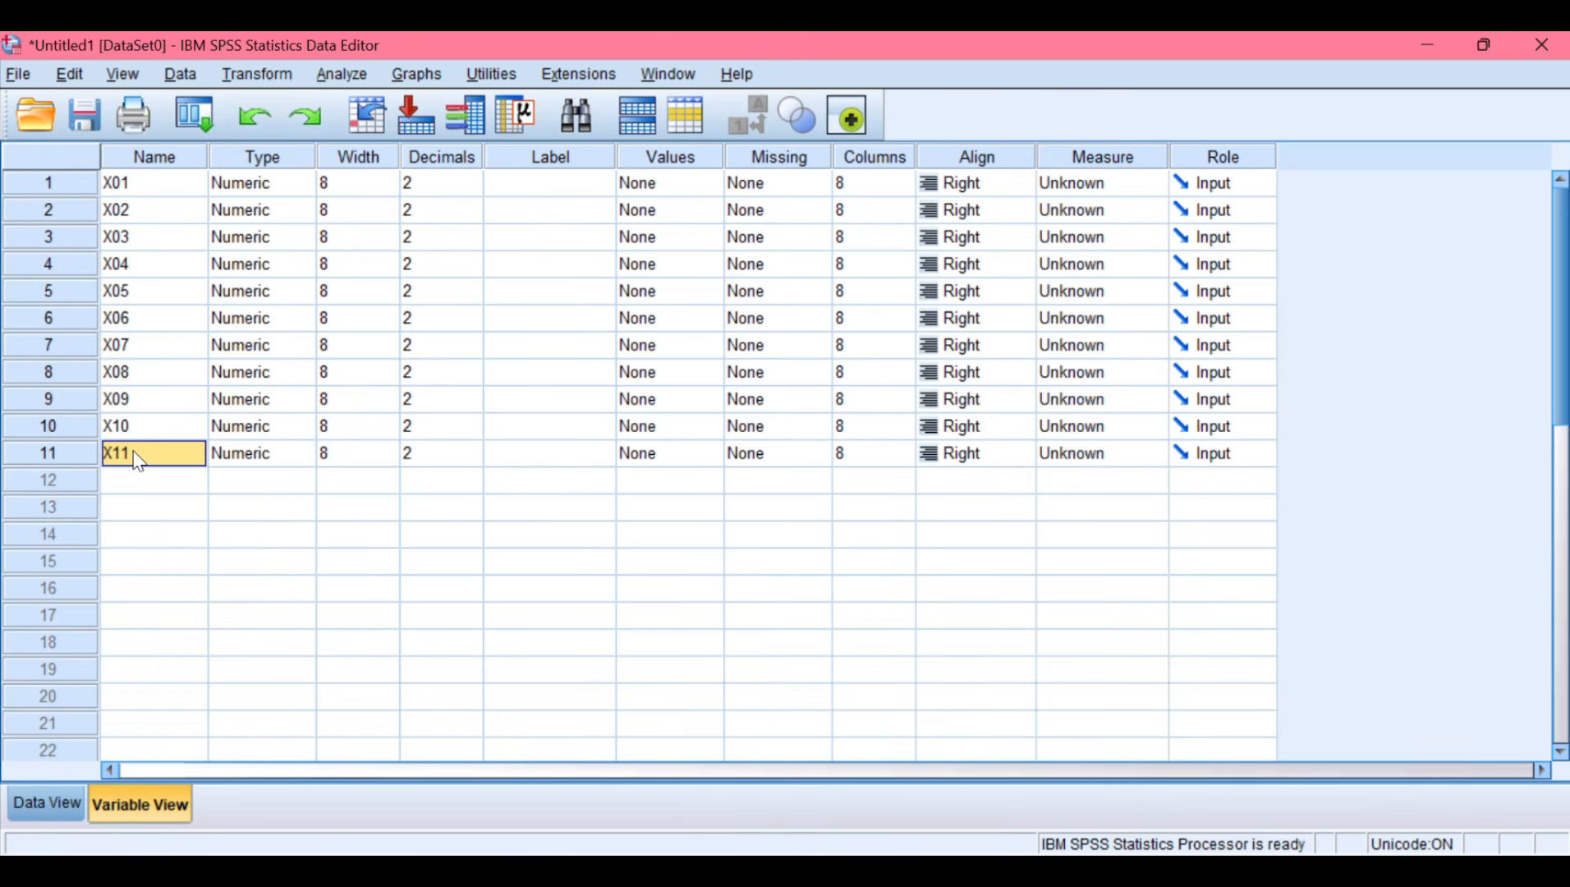
{"action": "type", "text": "TOTAL_X"}
{"action": "left_click", "coordinate": [59, 801]}
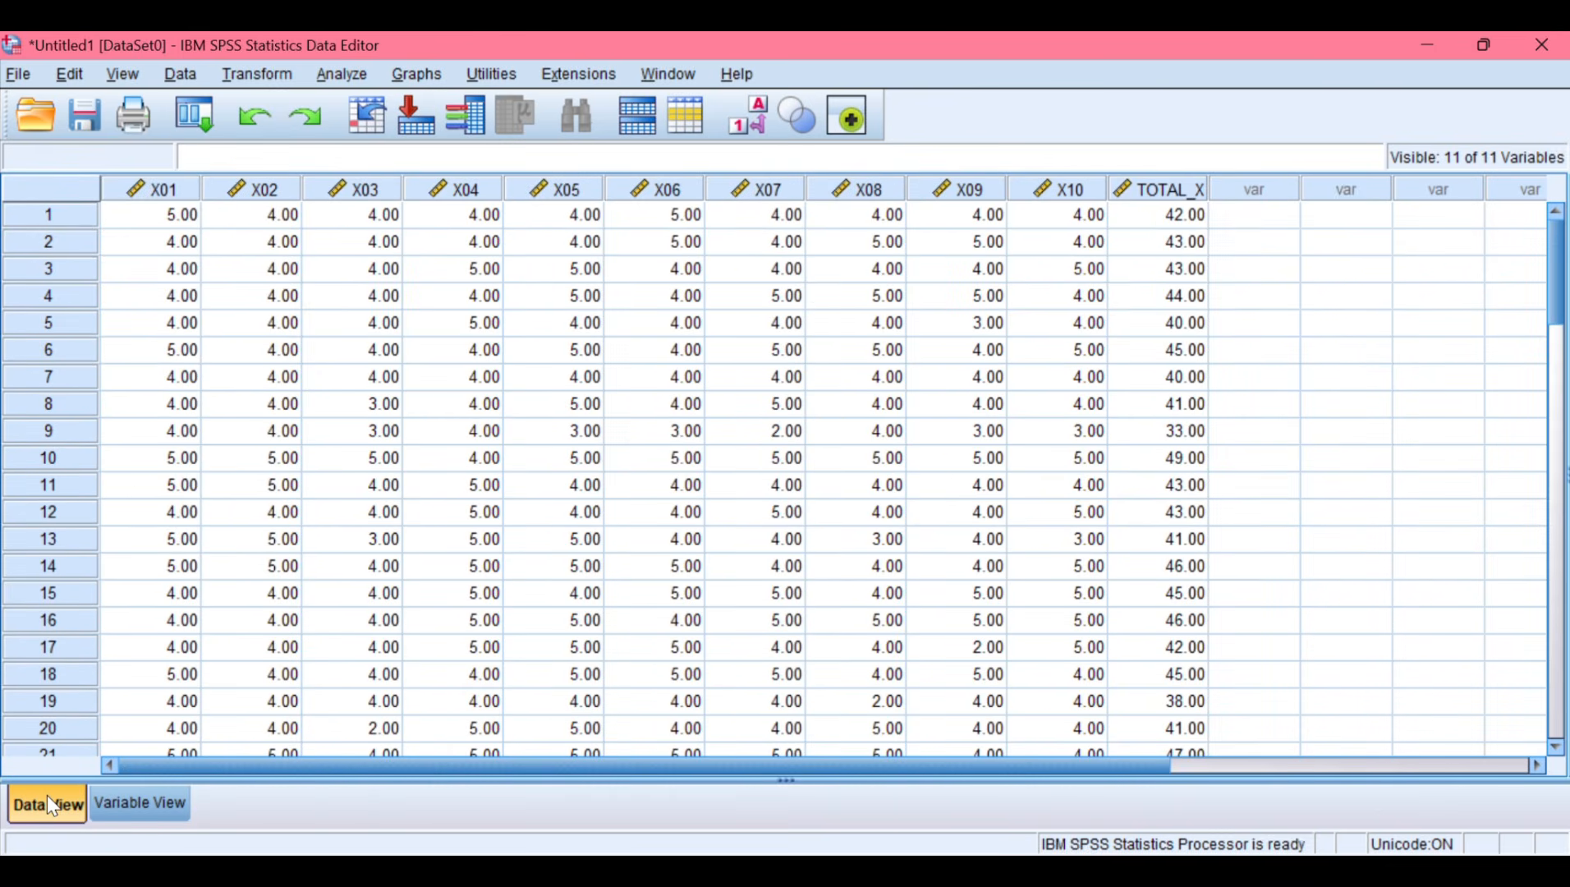
Run a two-tailed Pearson bivariate correlation on X01 to X10 and TOTAL_X with significant correlations flagged.
{"action": "left_click", "coordinate": [351, 80]}
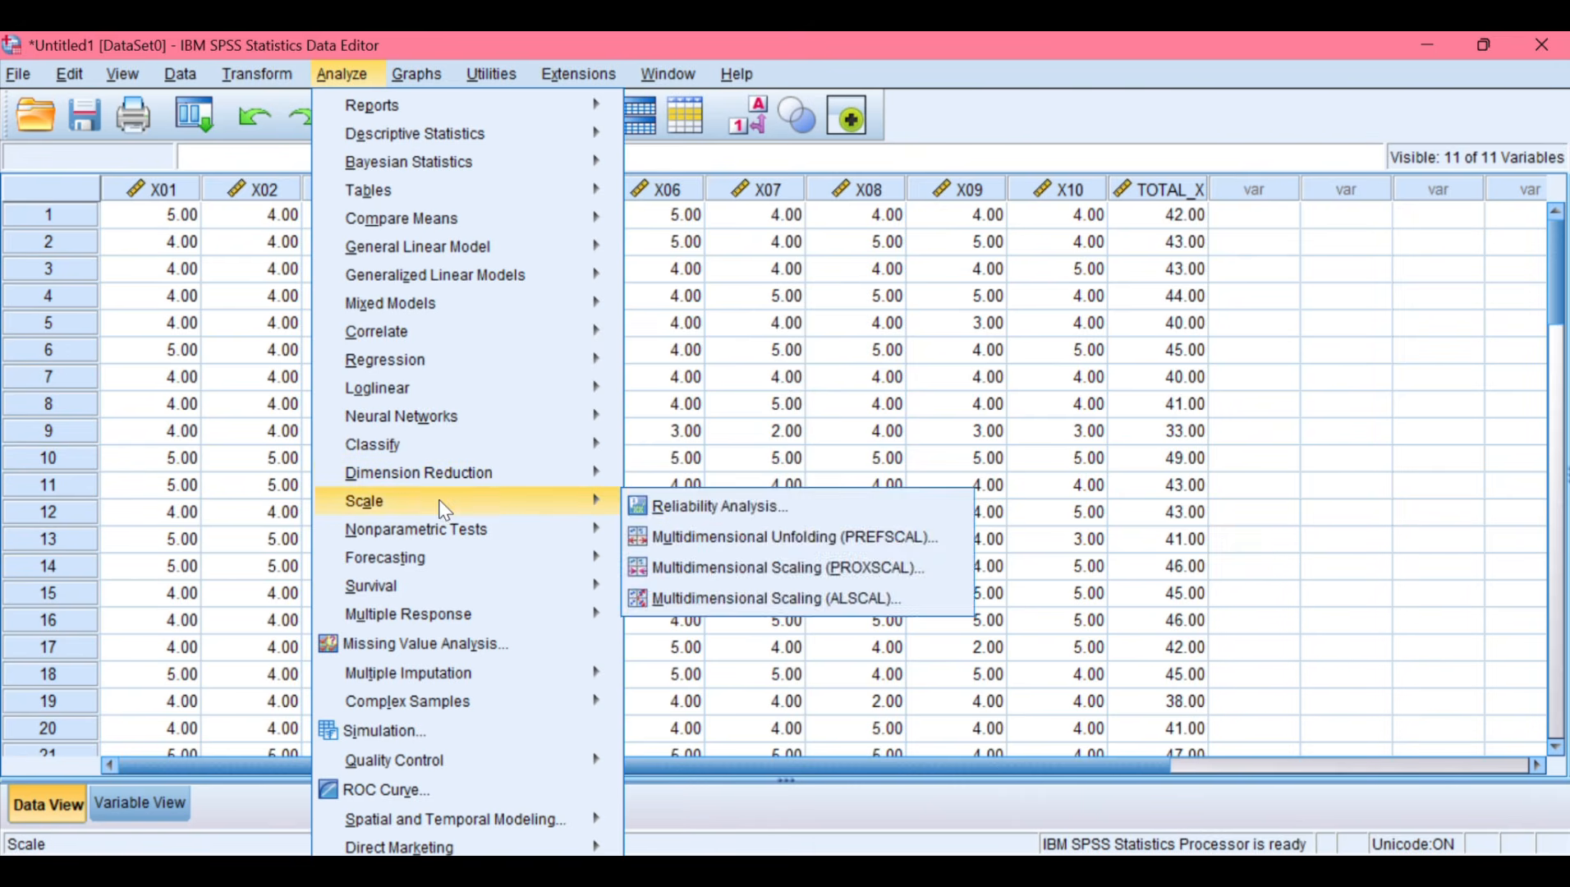
{"action": "mouse_move", "coordinate": [471, 333]}
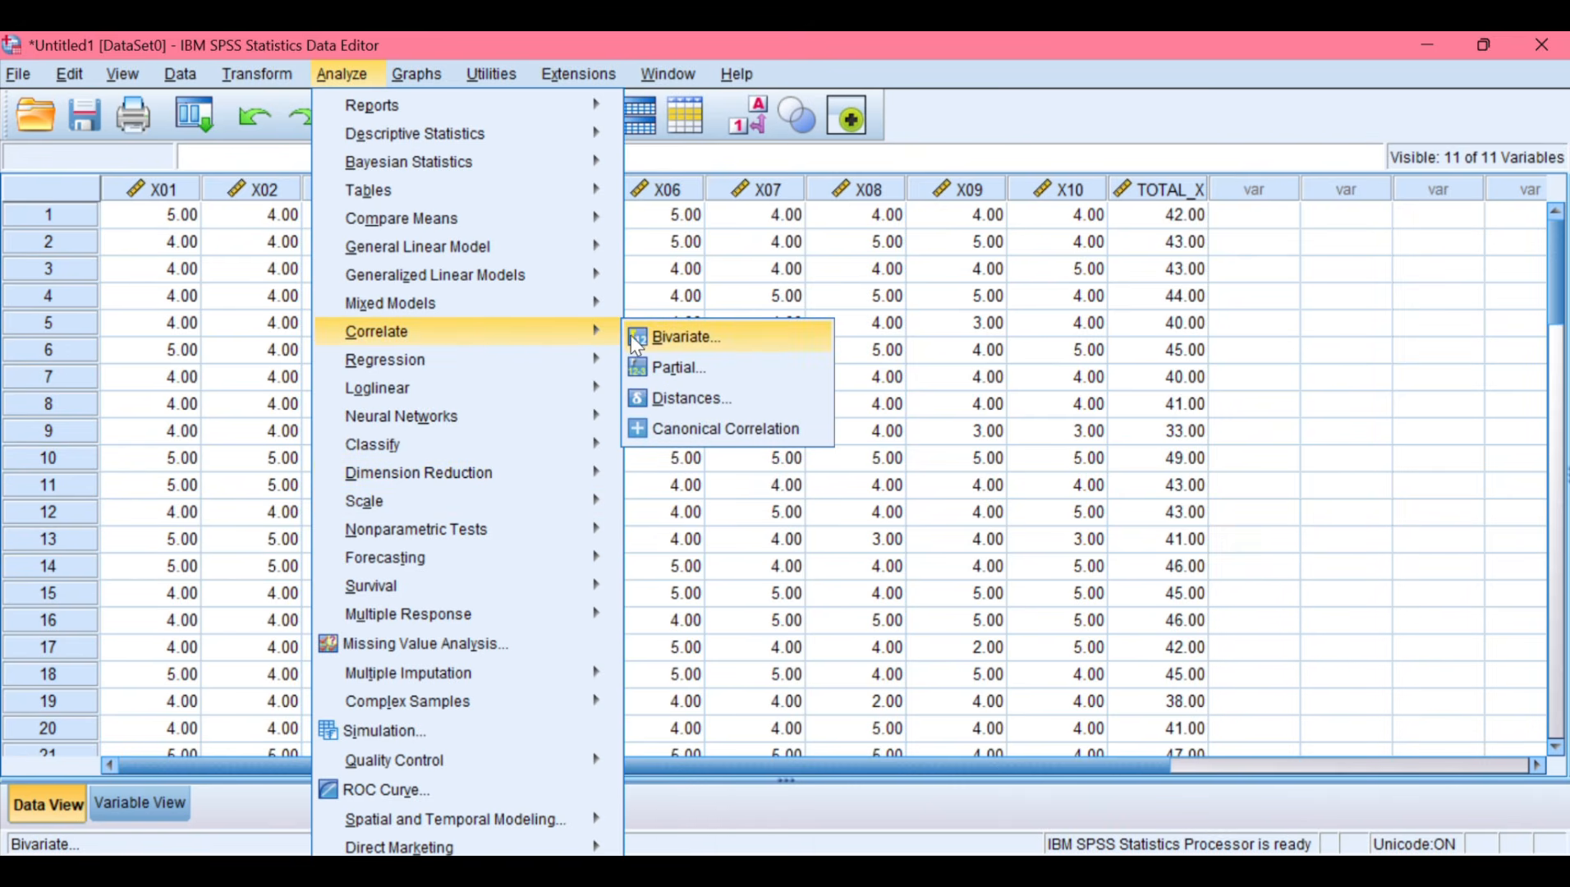
{"action": "left_click", "coordinate": [656, 337]}
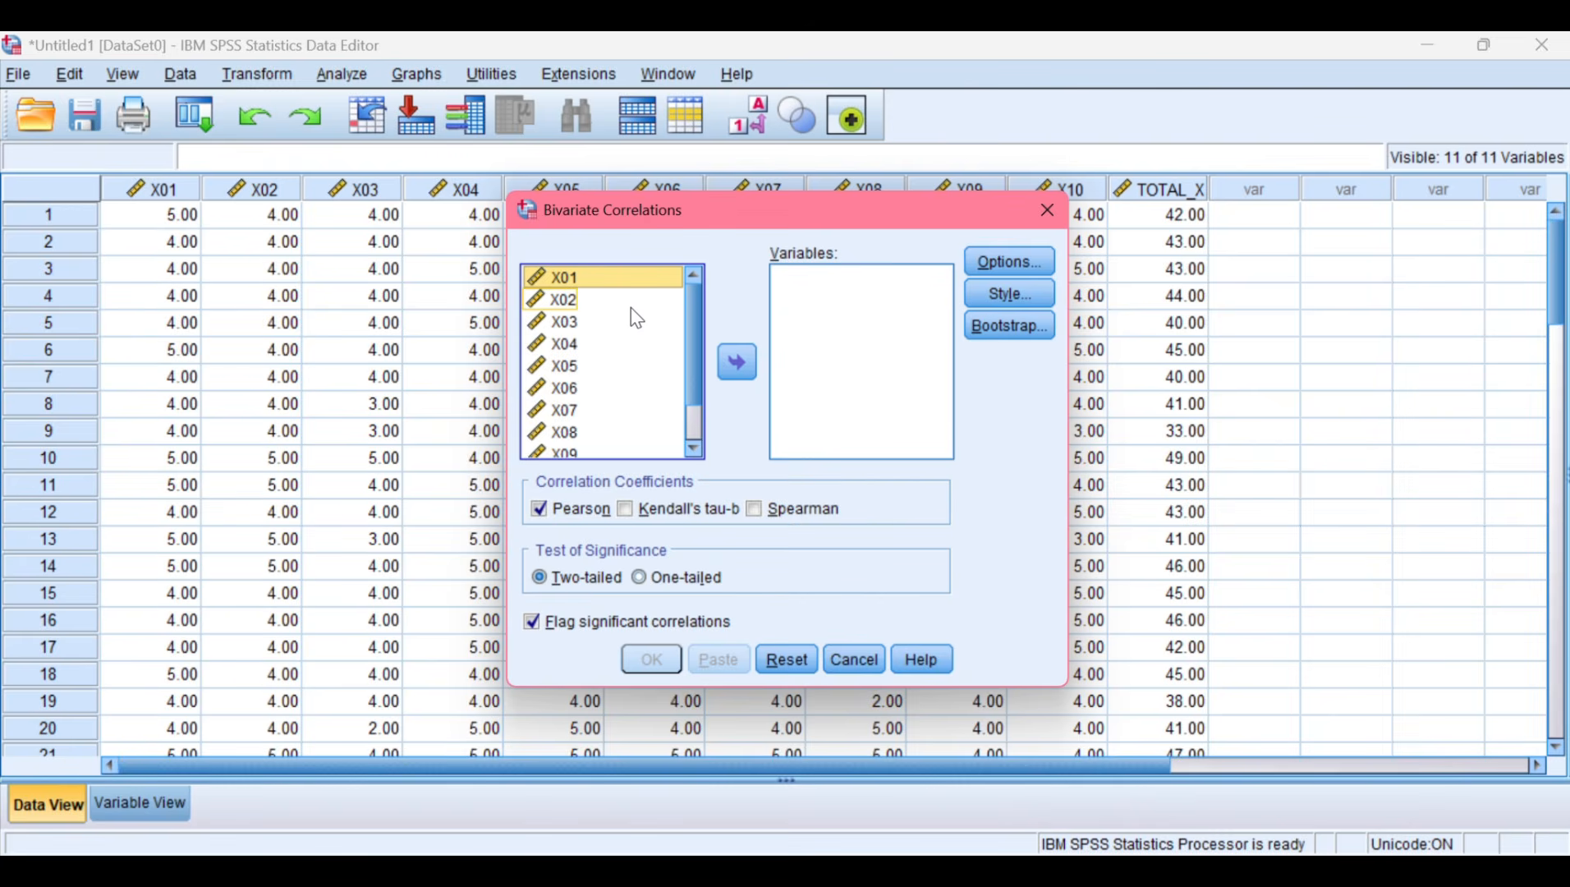
{"action": "key", "text": "ctrl+a"}
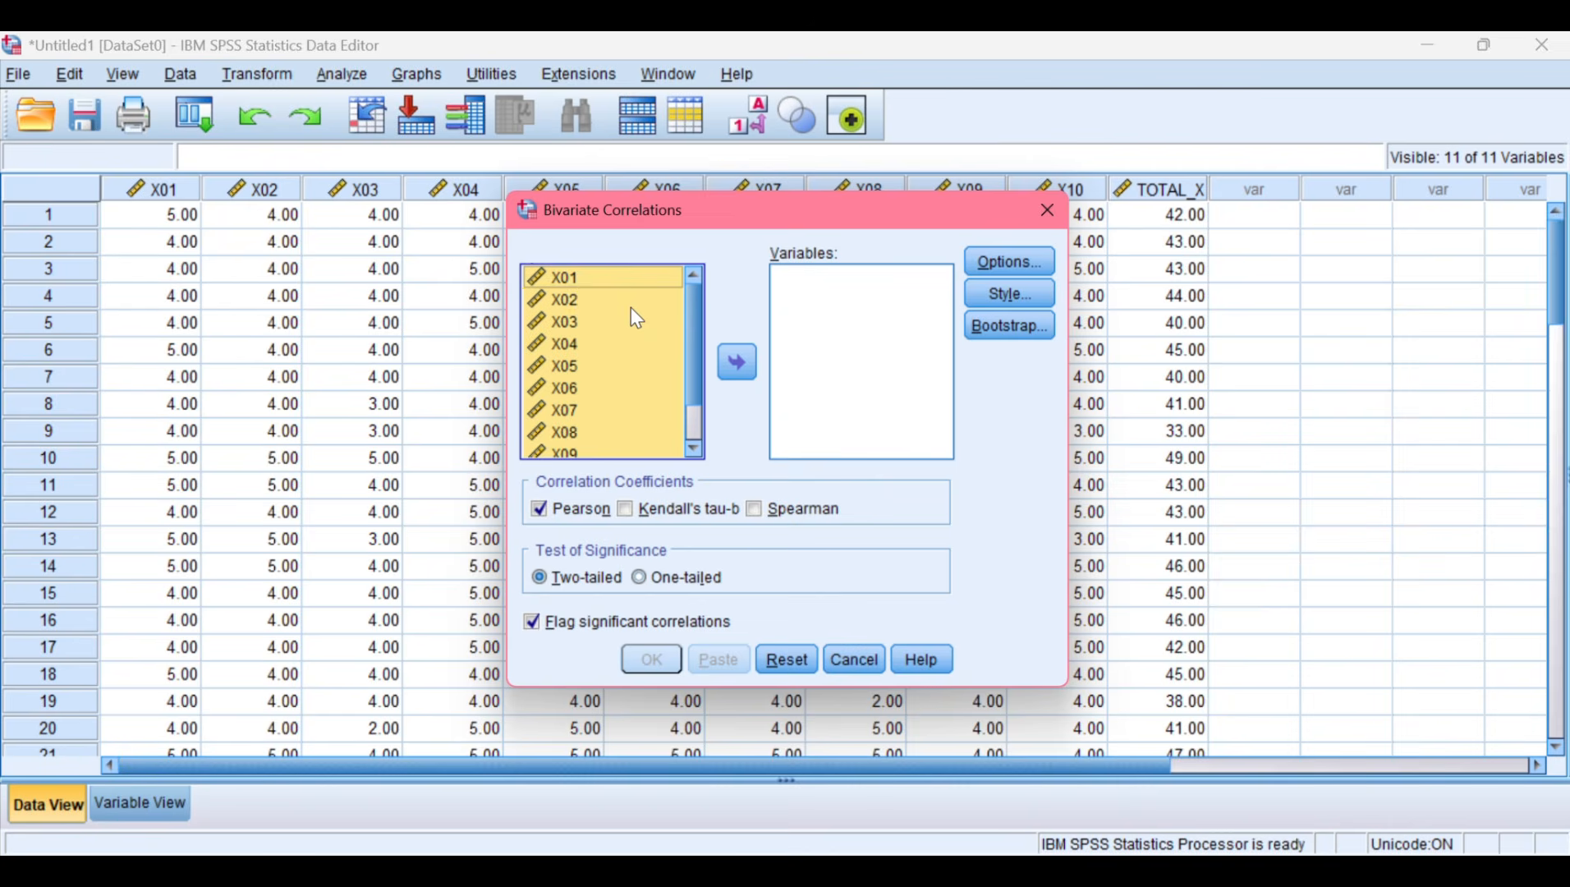
{"action": "scroll", "coordinate": [631, 306], "scroll_direction": "down", "scroll_amount": 1}
{"action": "scroll", "coordinate": [631, 306], "scroll_direction": "up", "scroll_amount": 1}
{"action": "left_click", "coordinate": [743, 363]}
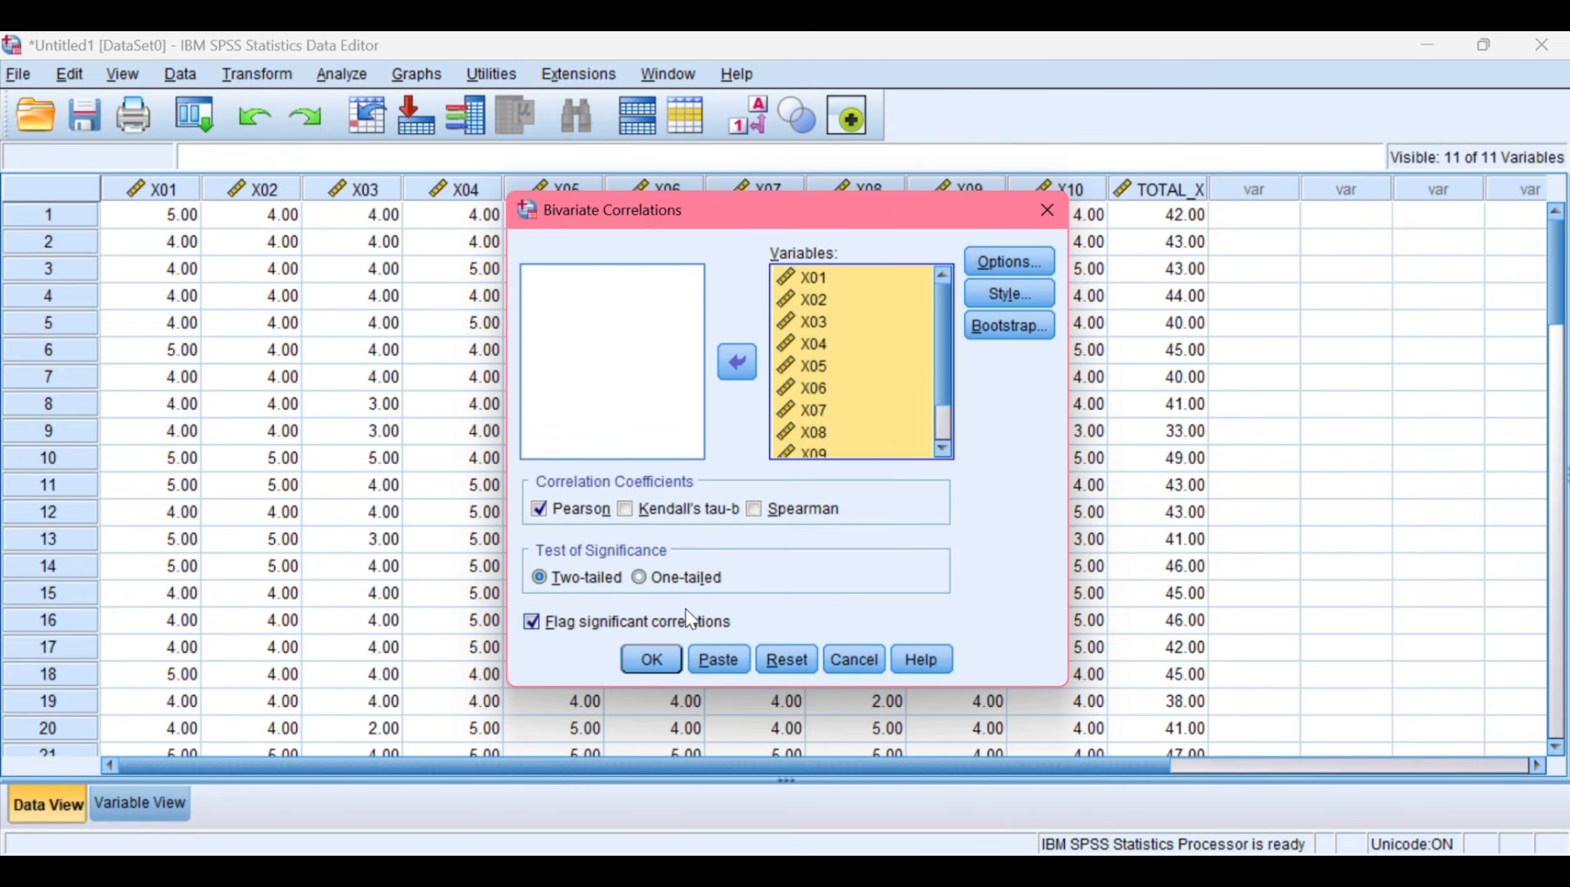
{"action": "left_click", "coordinate": [662, 668]}
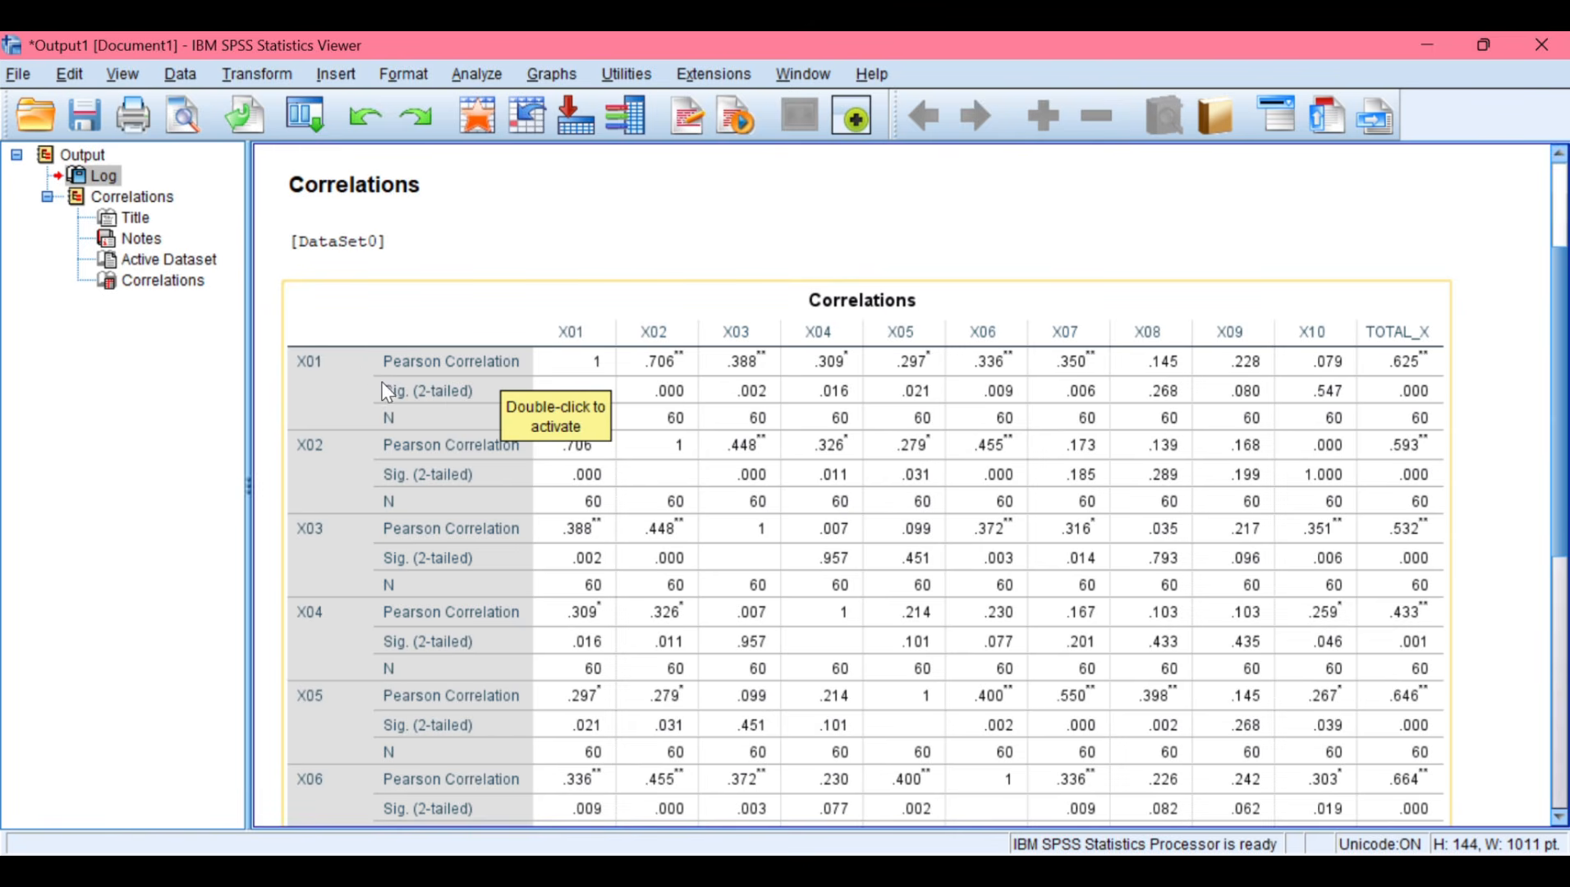
{"action": "scroll", "coordinate": [398, 584], "scroll_direction": "down", "scroll_amount": 5}
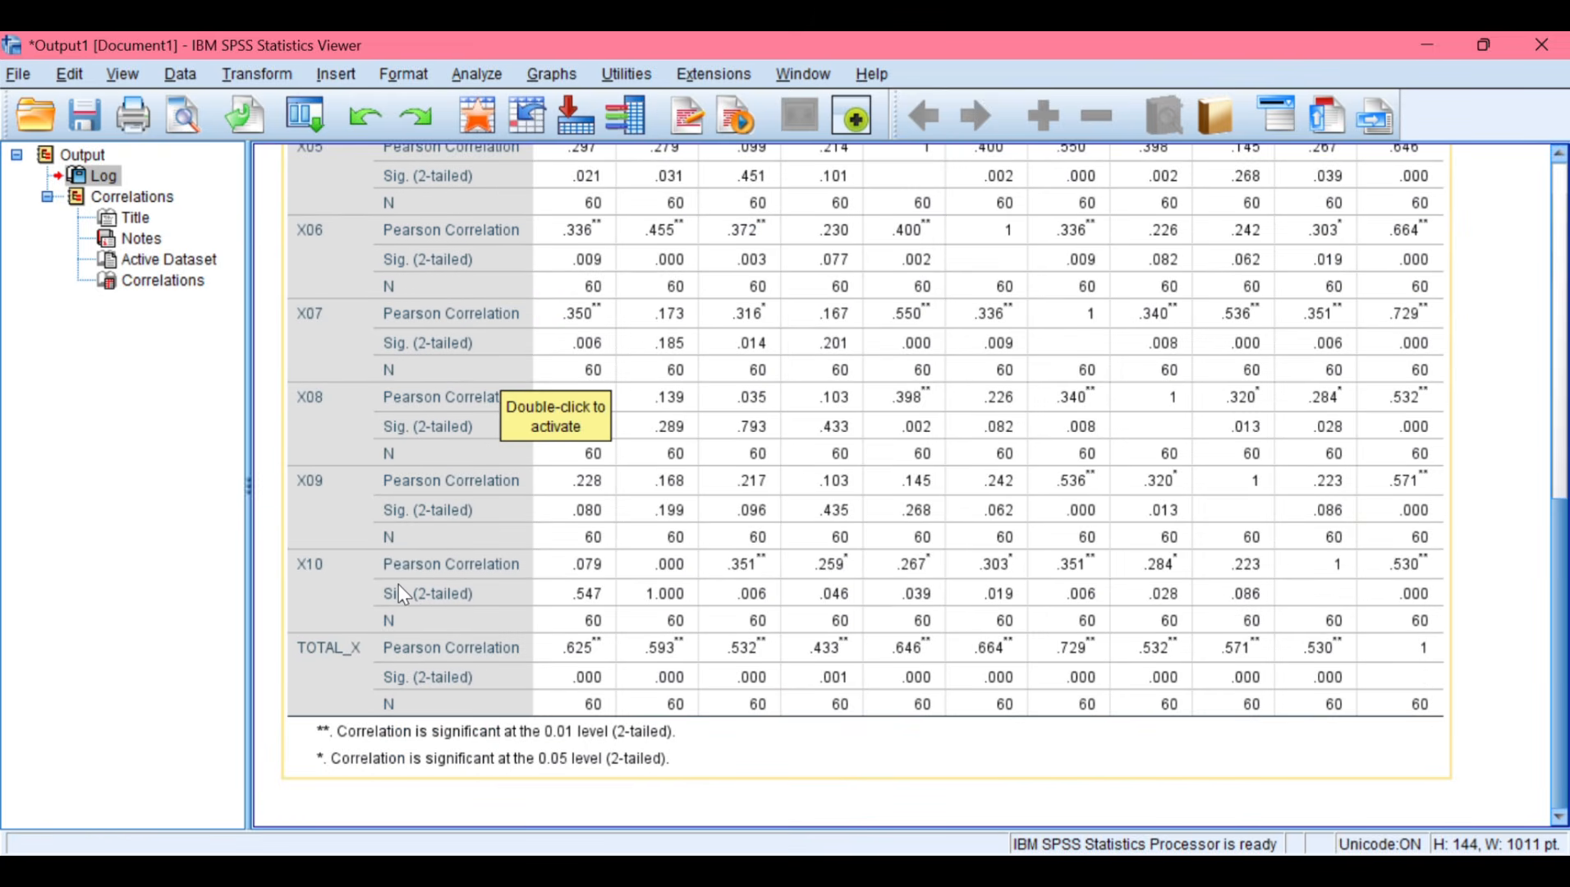
{"action": "scroll", "coordinate": [398, 584], "scroll_direction": "up", "scroll_amount": 6}
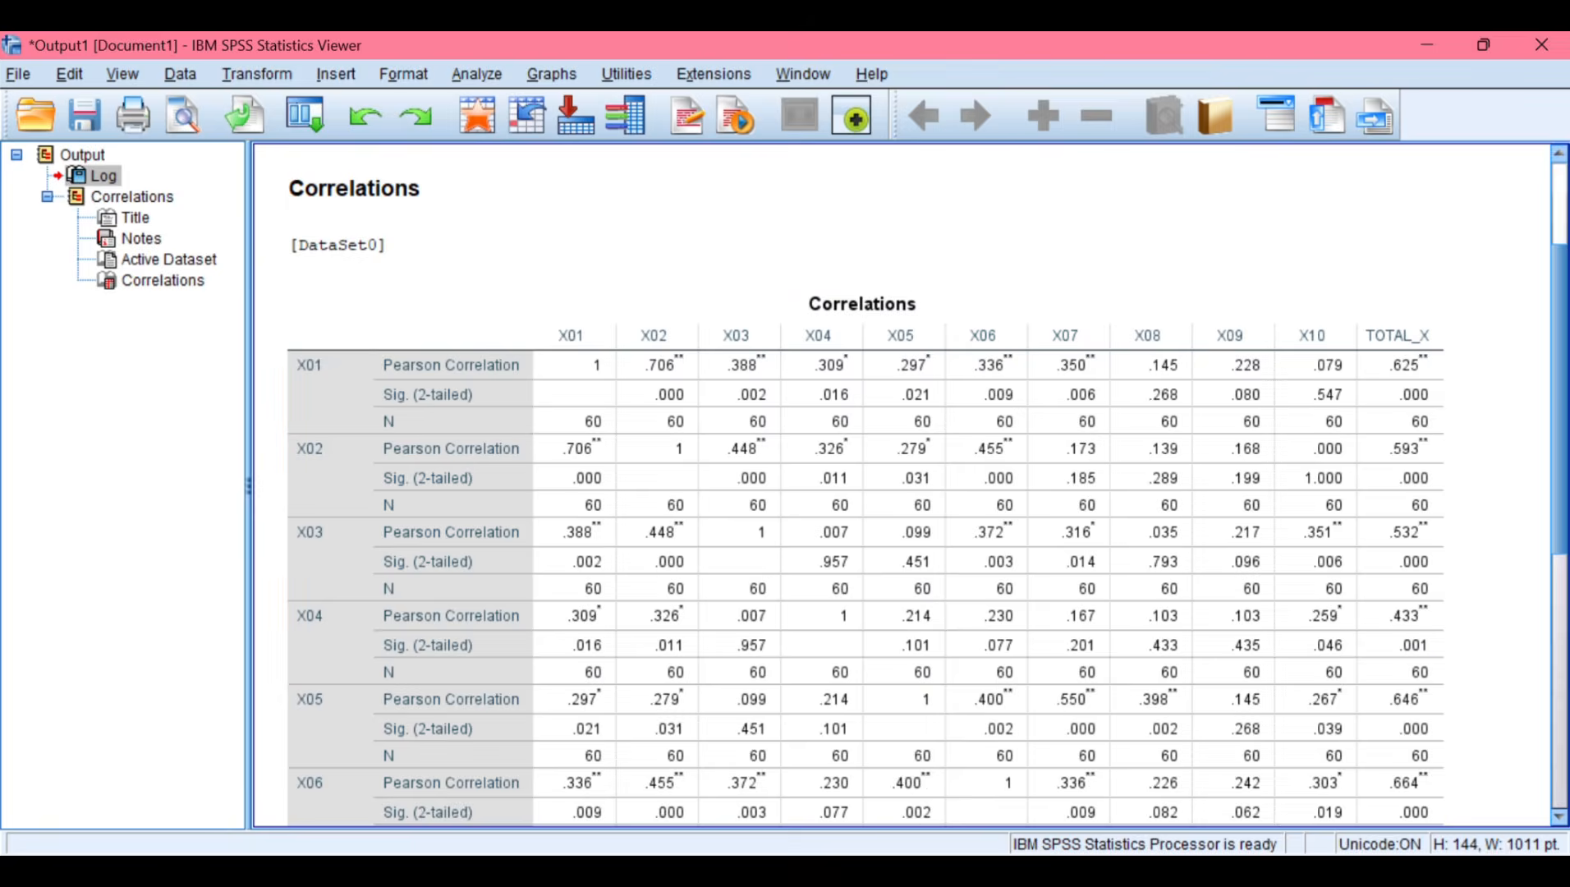
Switch to tabel-r.pdf in the browser and examine the critical r values for df 51–100 by two-tailed significance level.
{"action": "mouse_move", "coordinate": [866, 870]}
{"action": "left_click", "coordinate": [795, 782]}
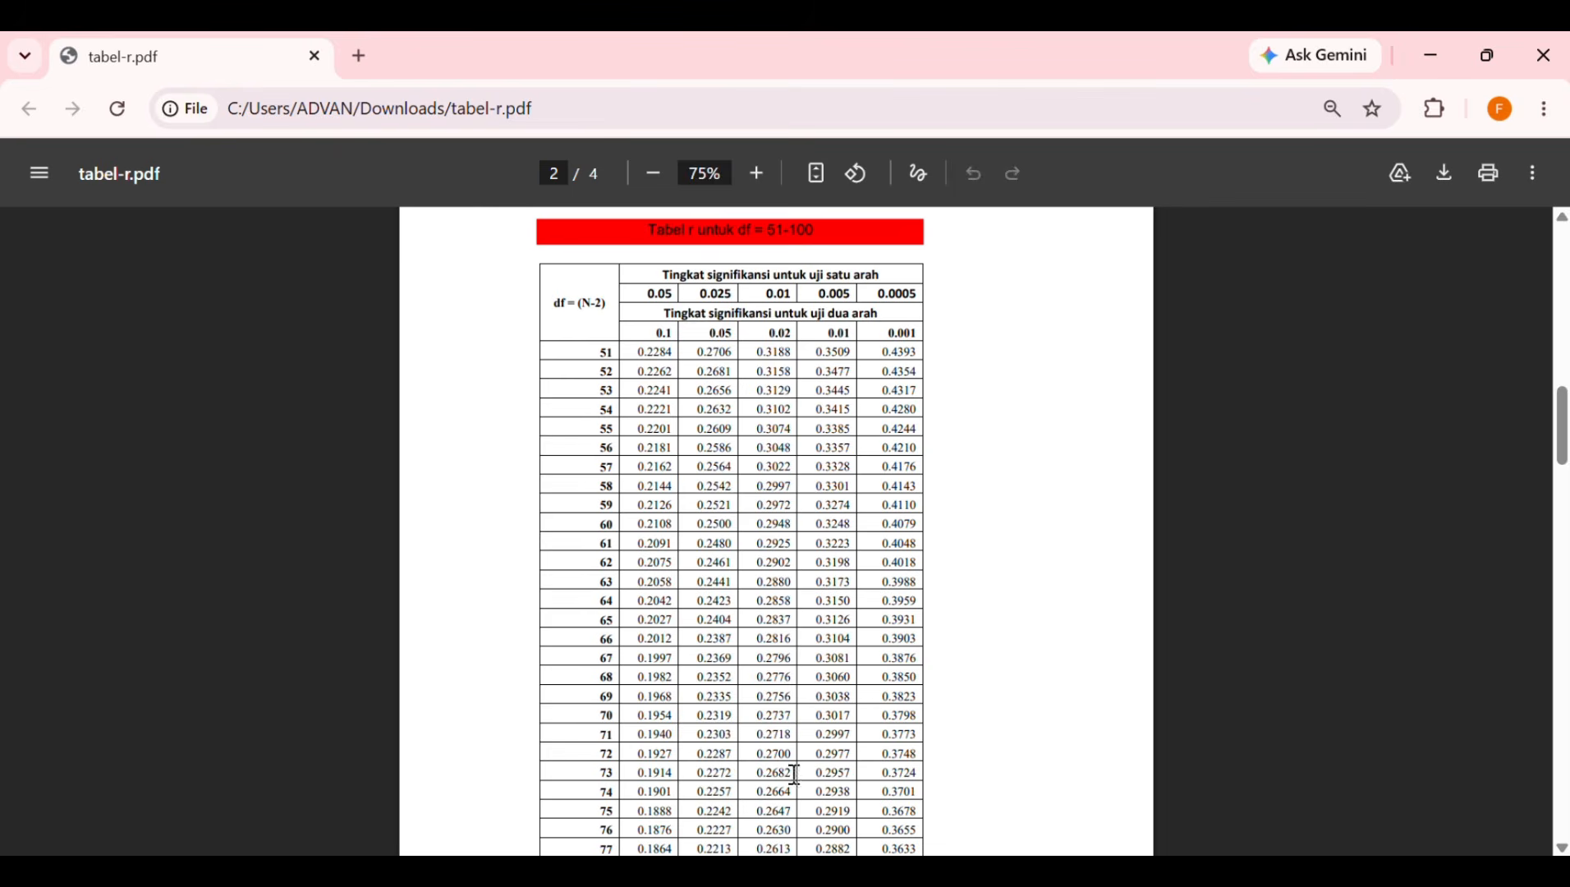
{"action": "scroll", "coordinate": [852, 559], "scroll_direction": "up", "scroll_amount": 1}
{"action": "scroll", "coordinate": [852, 559], "scroll_direction": "up", "scroll_amount": 3}
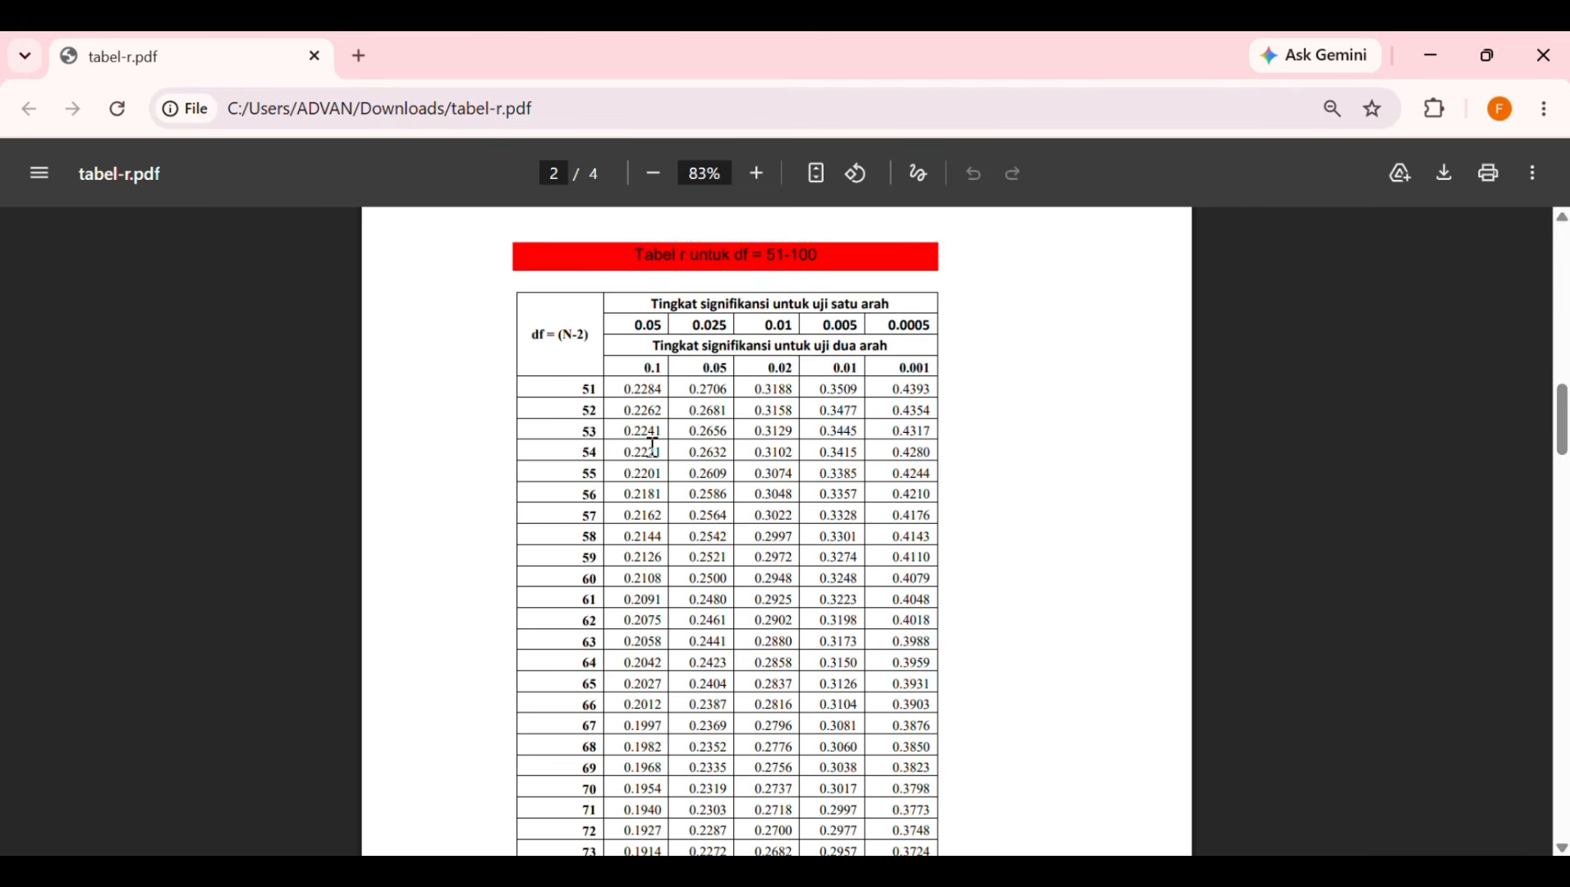
{"action": "scroll", "coordinate": [632, 461], "scroll_direction": "down", "scroll_amount": 3}
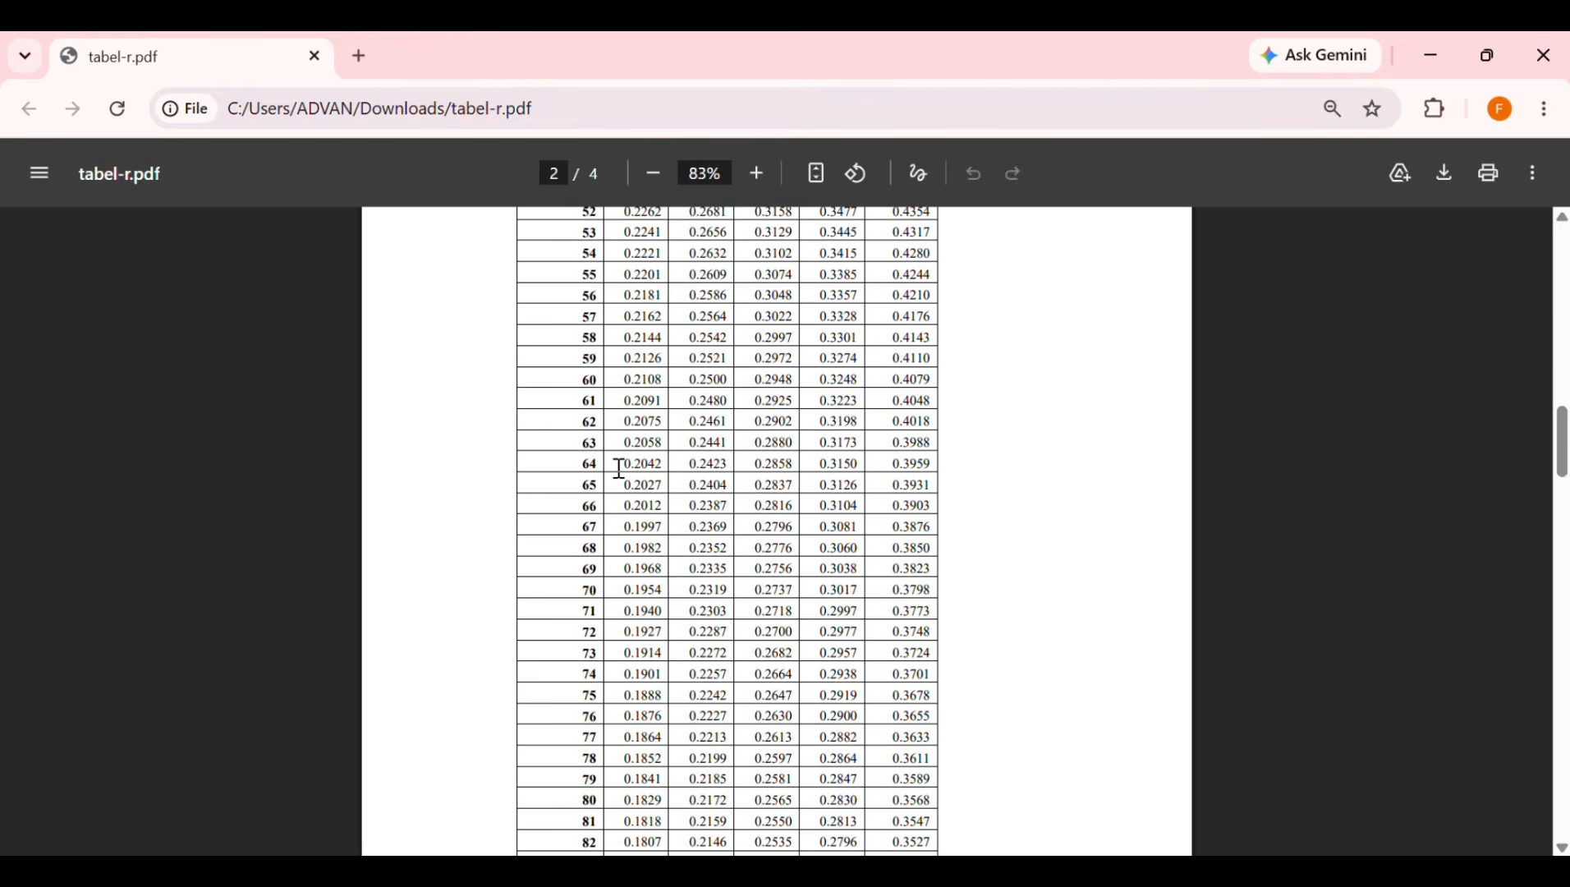
{"action": "scroll", "coordinate": [619, 468], "scroll_direction": "up", "scroll_amount": 3}
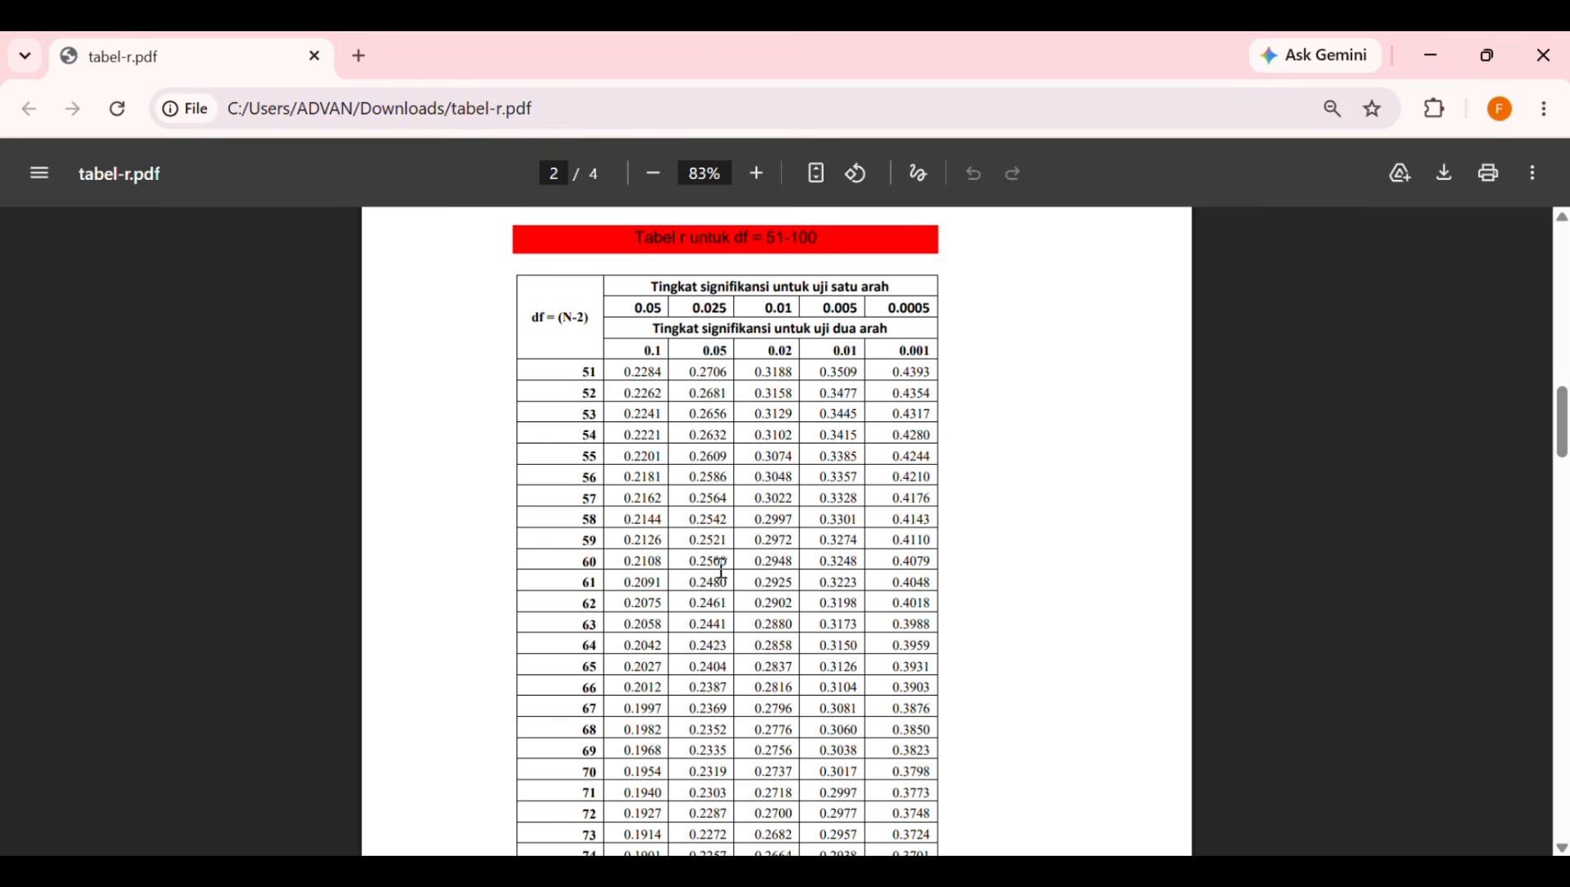
Return to the SPSS output and examine each item's Pearson correlation and significance against TOTAL_X in the Correlations table.
{"action": "mouse_move", "coordinate": [1028, 872]}
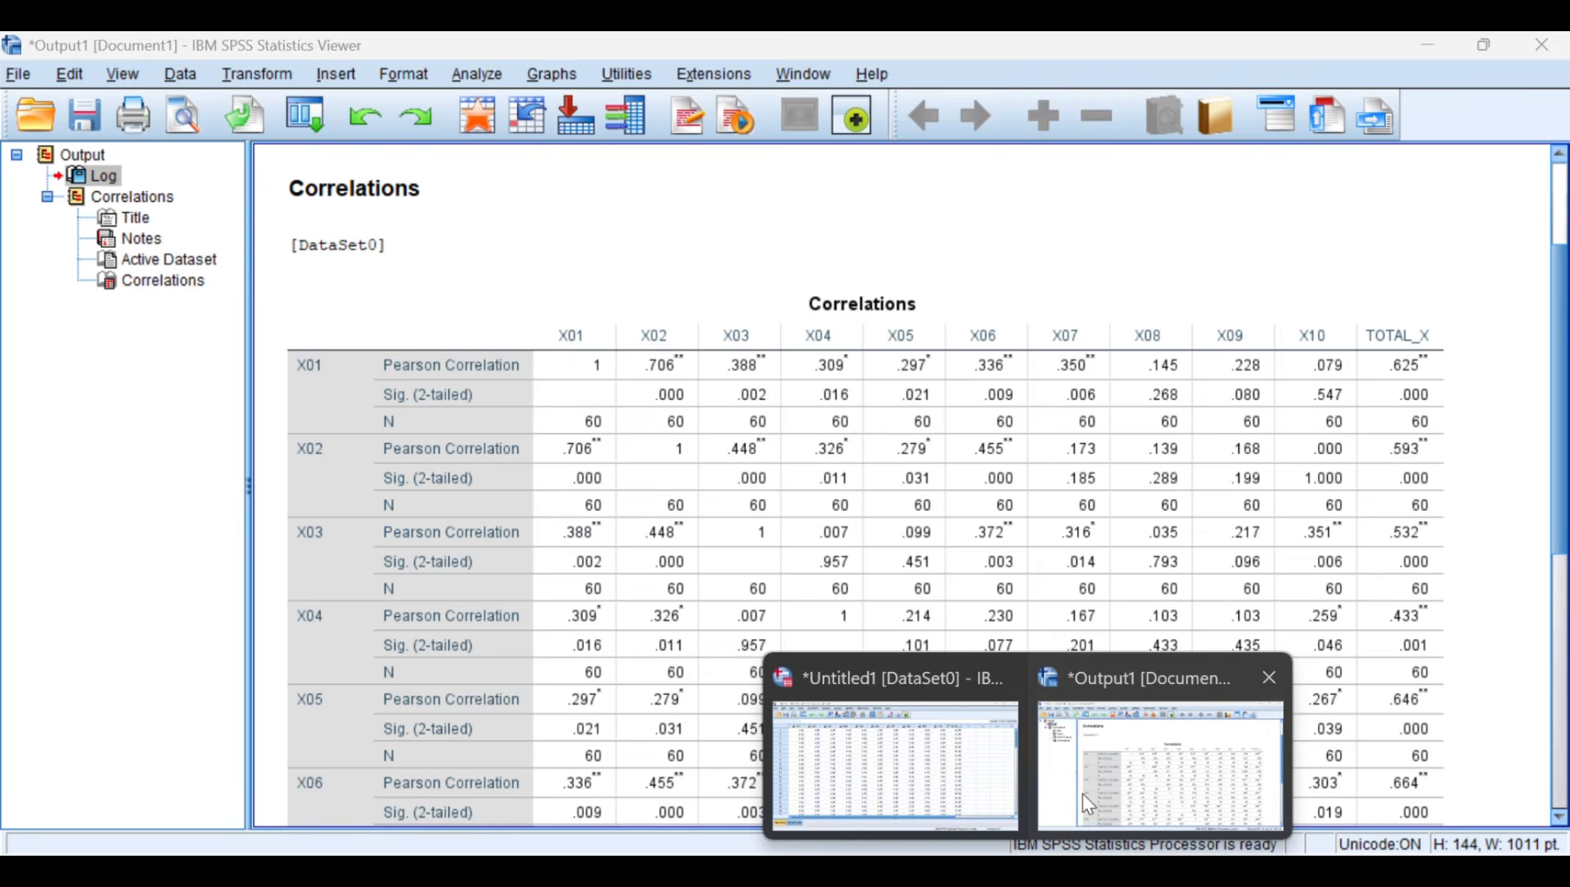
{"action": "left_click", "coordinate": [1081, 794]}
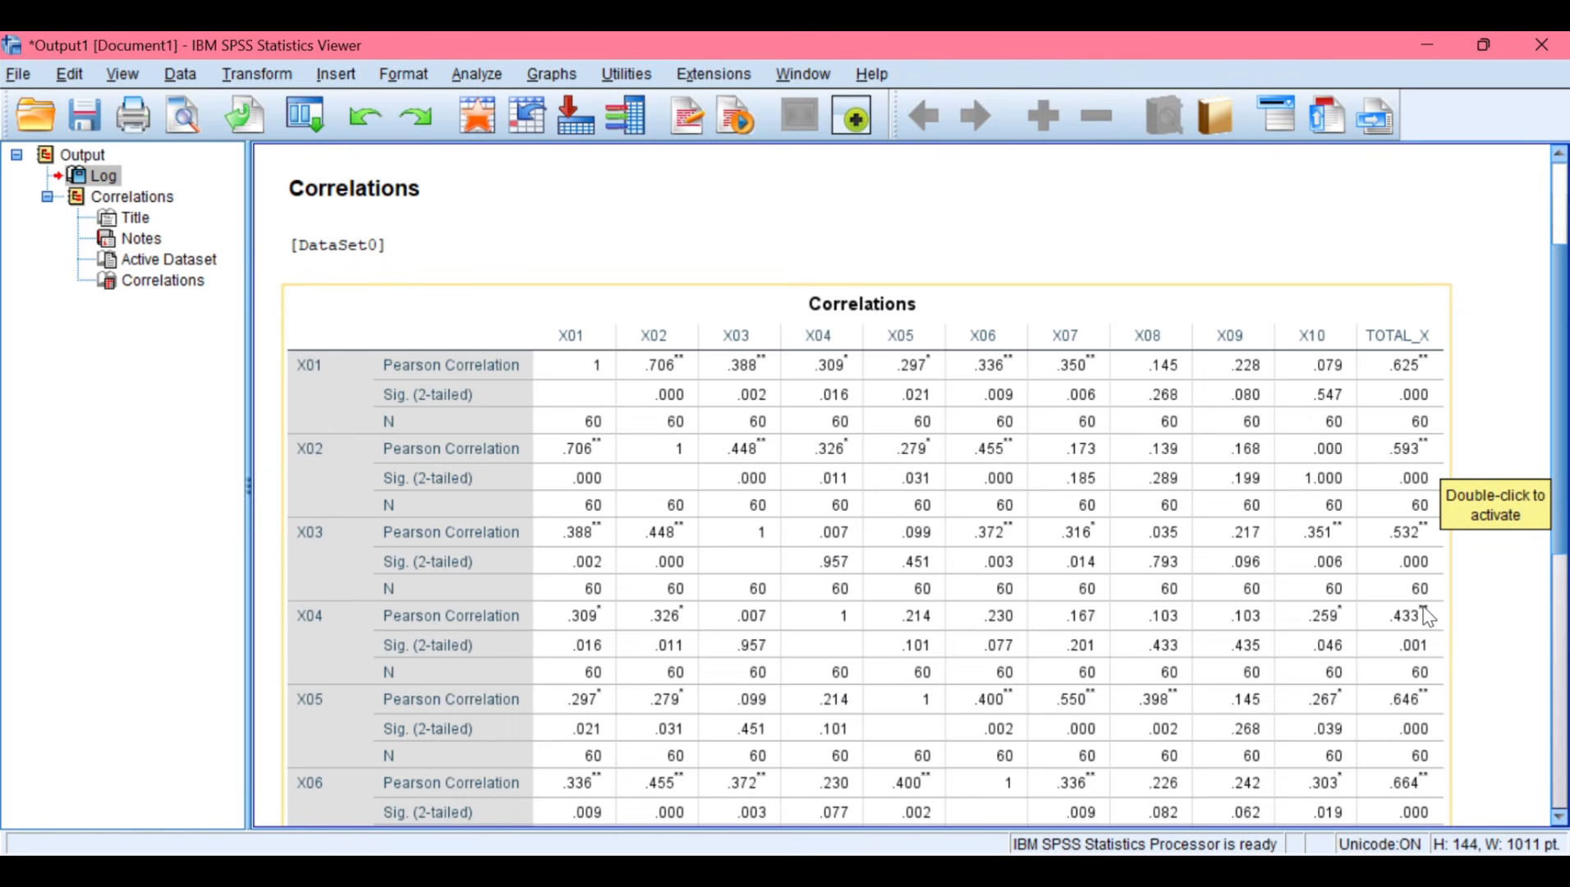
{"action": "scroll", "coordinate": [1429, 615], "scroll_direction": "down", "scroll_amount": 5}
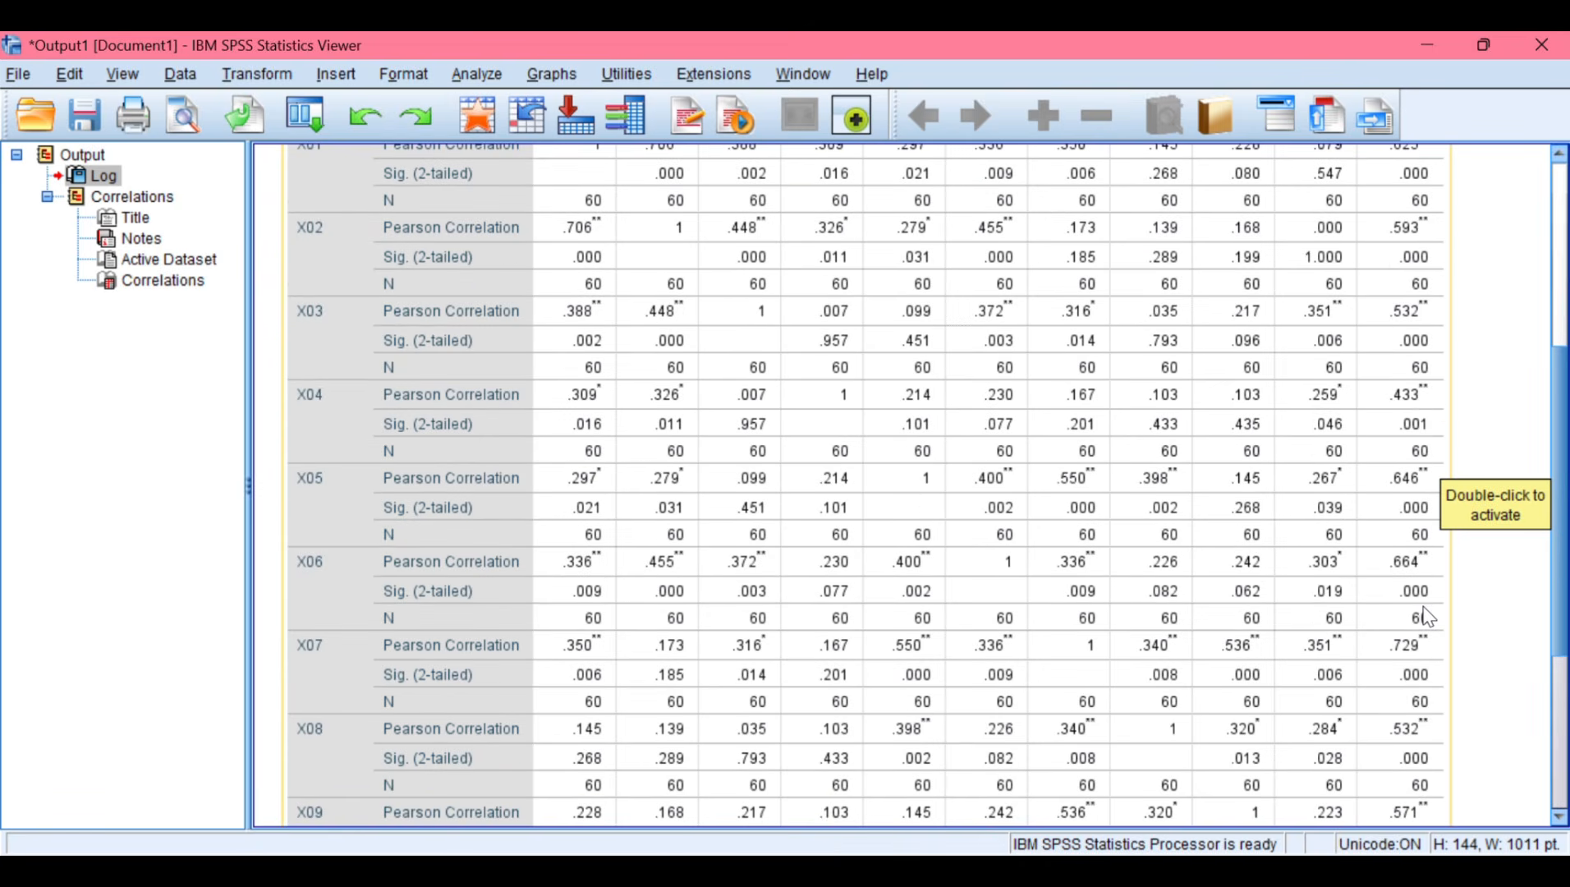
{"action": "scroll", "coordinate": [1423, 657], "scroll_direction": "down", "scroll_amount": 3}
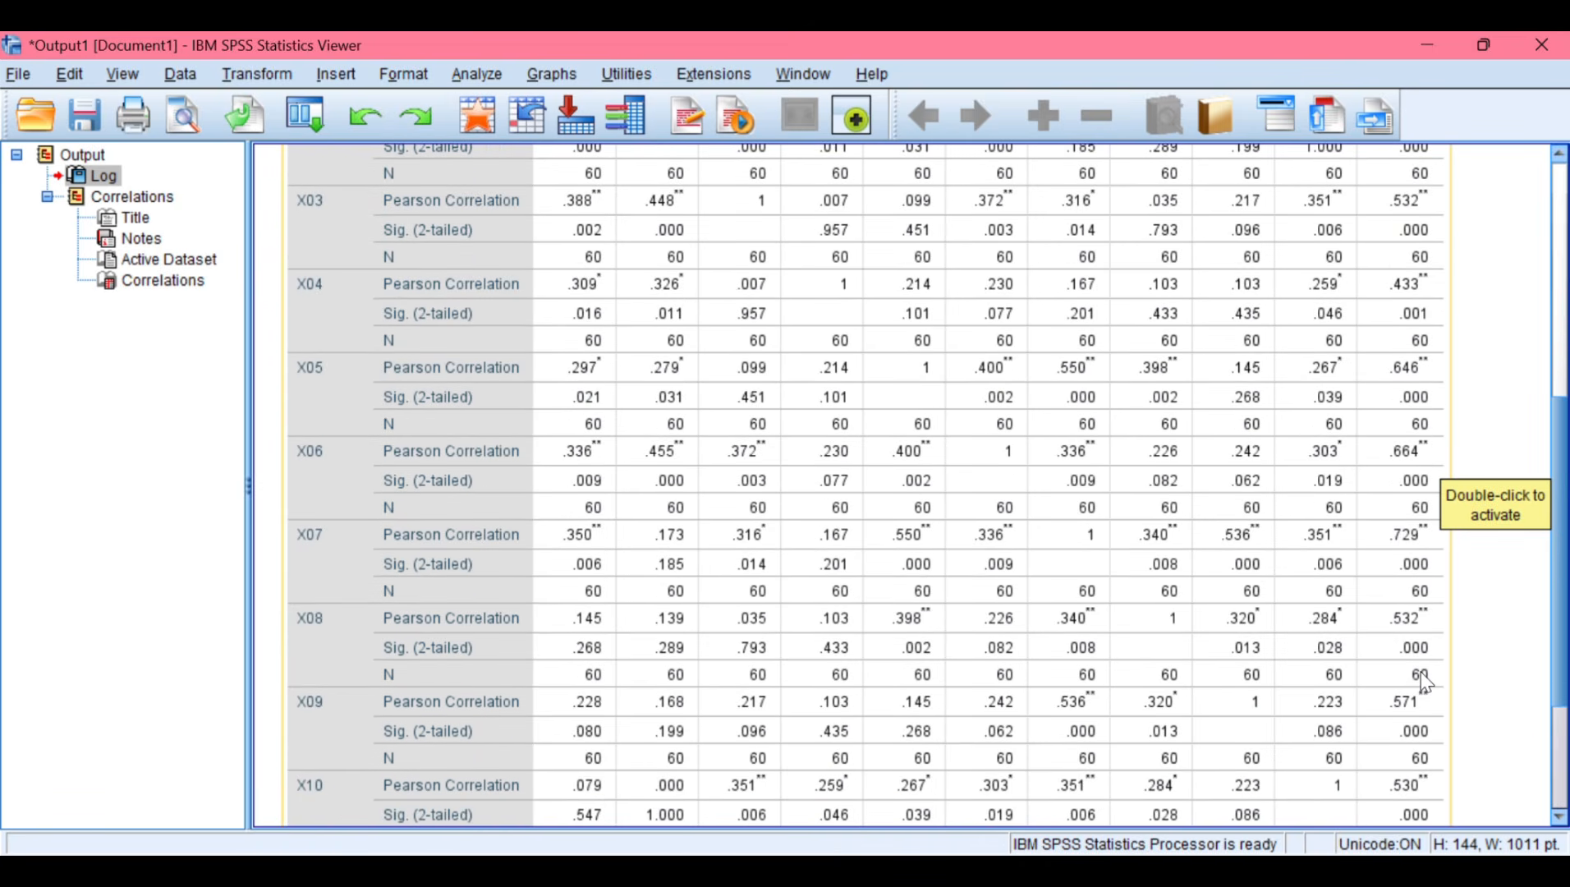
{"action": "scroll", "coordinate": [1423, 680], "scroll_direction": "down", "scroll_amount": 5}
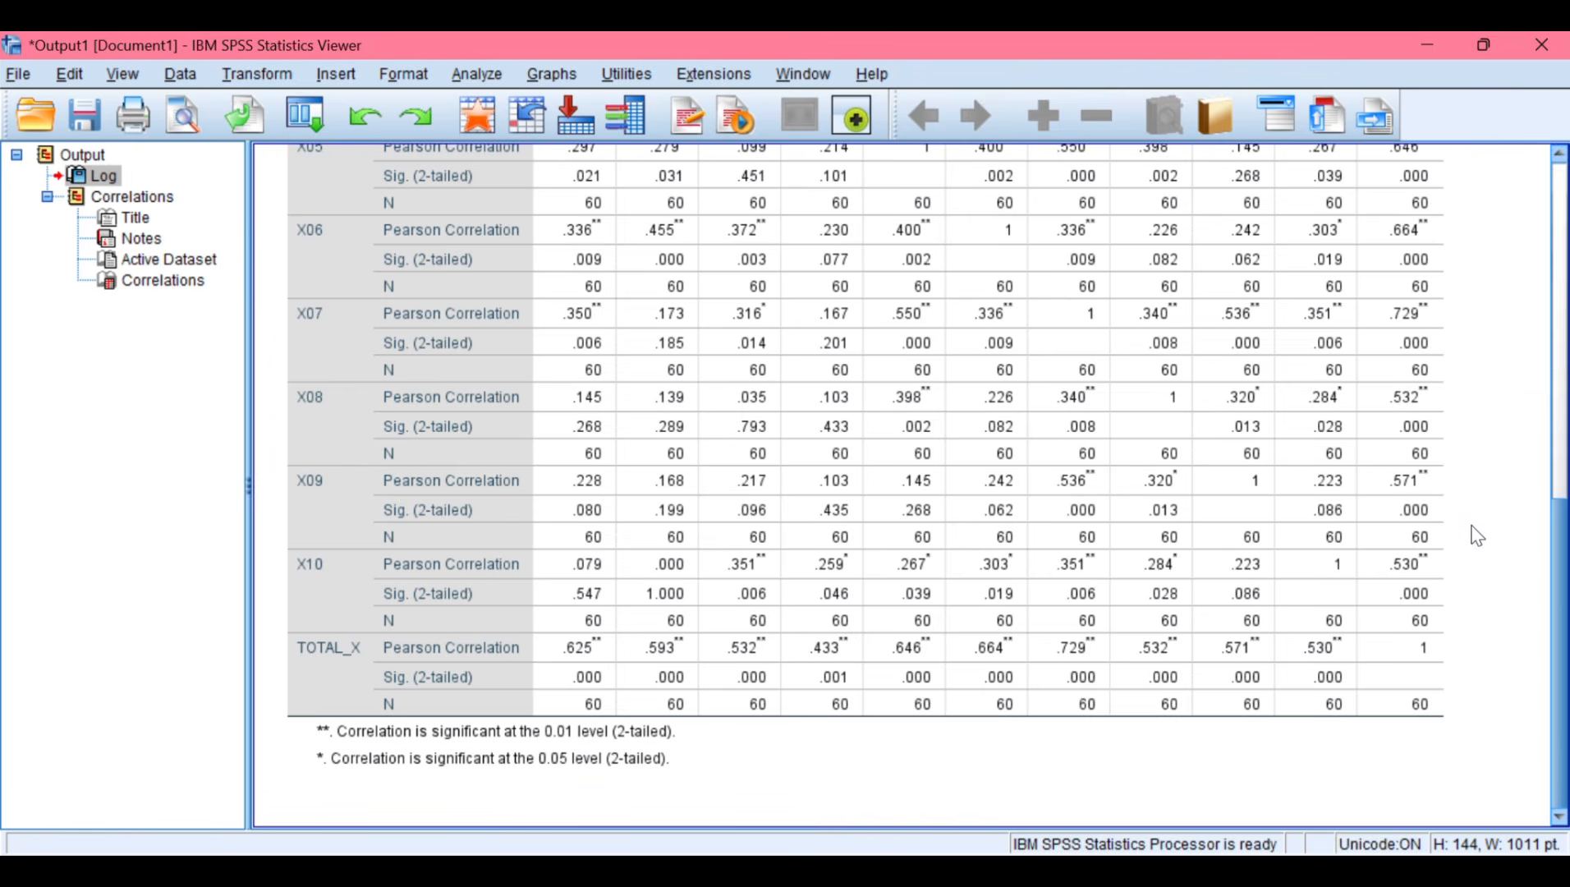
{"action": "scroll", "coordinate": [1383, 495], "scroll_direction": "up", "scroll_amount": 4}
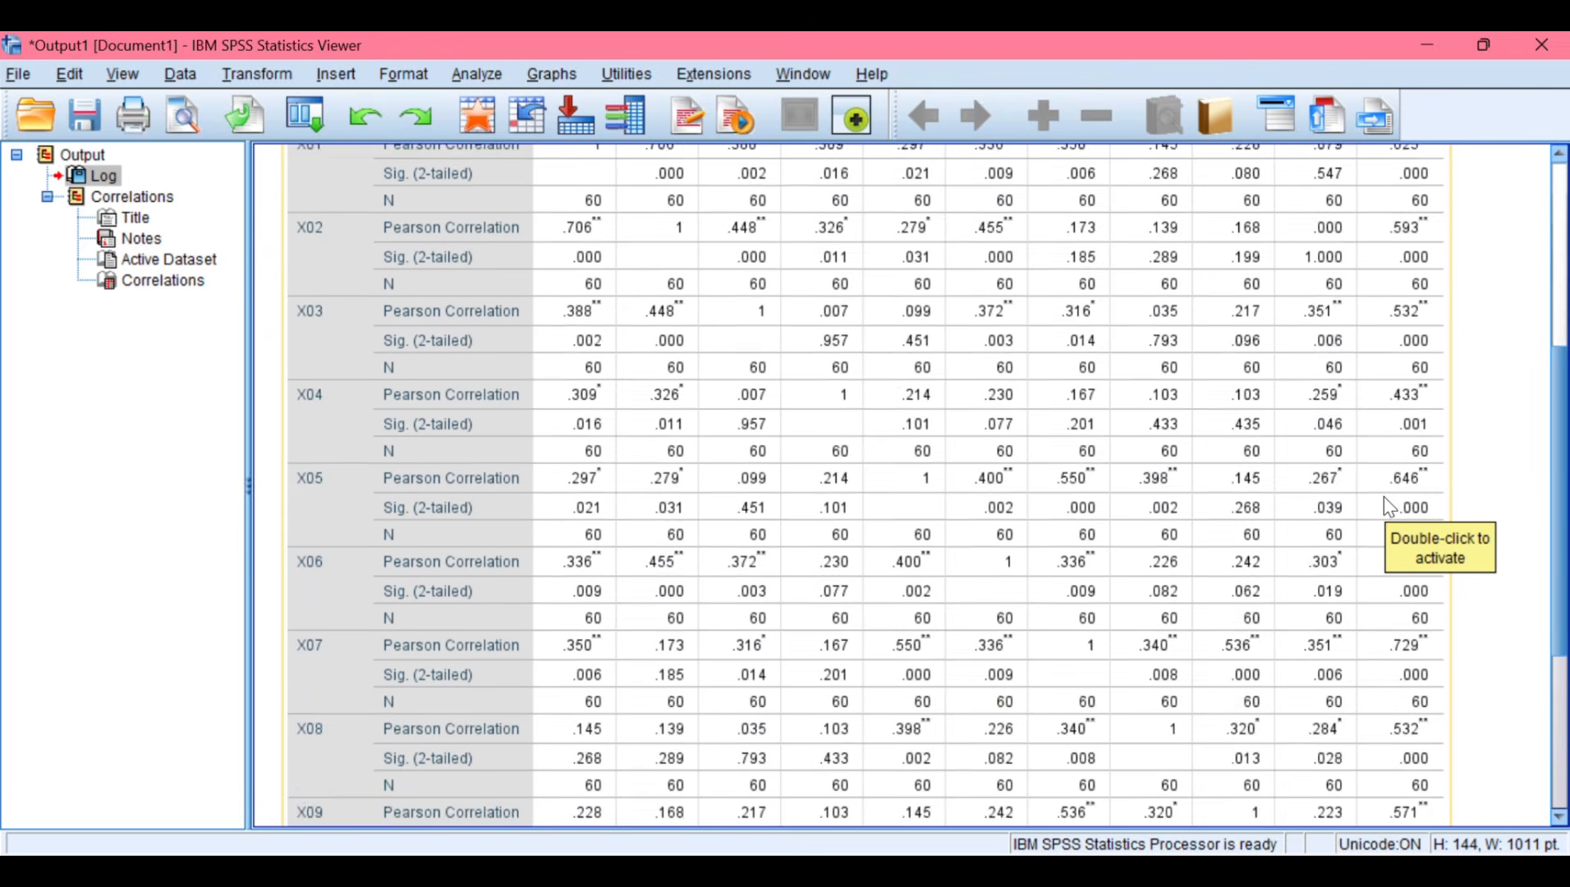
{"action": "scroll", "coordinate": [1383, 495], "scroll_direction": "up", "scroll_amount": 4}
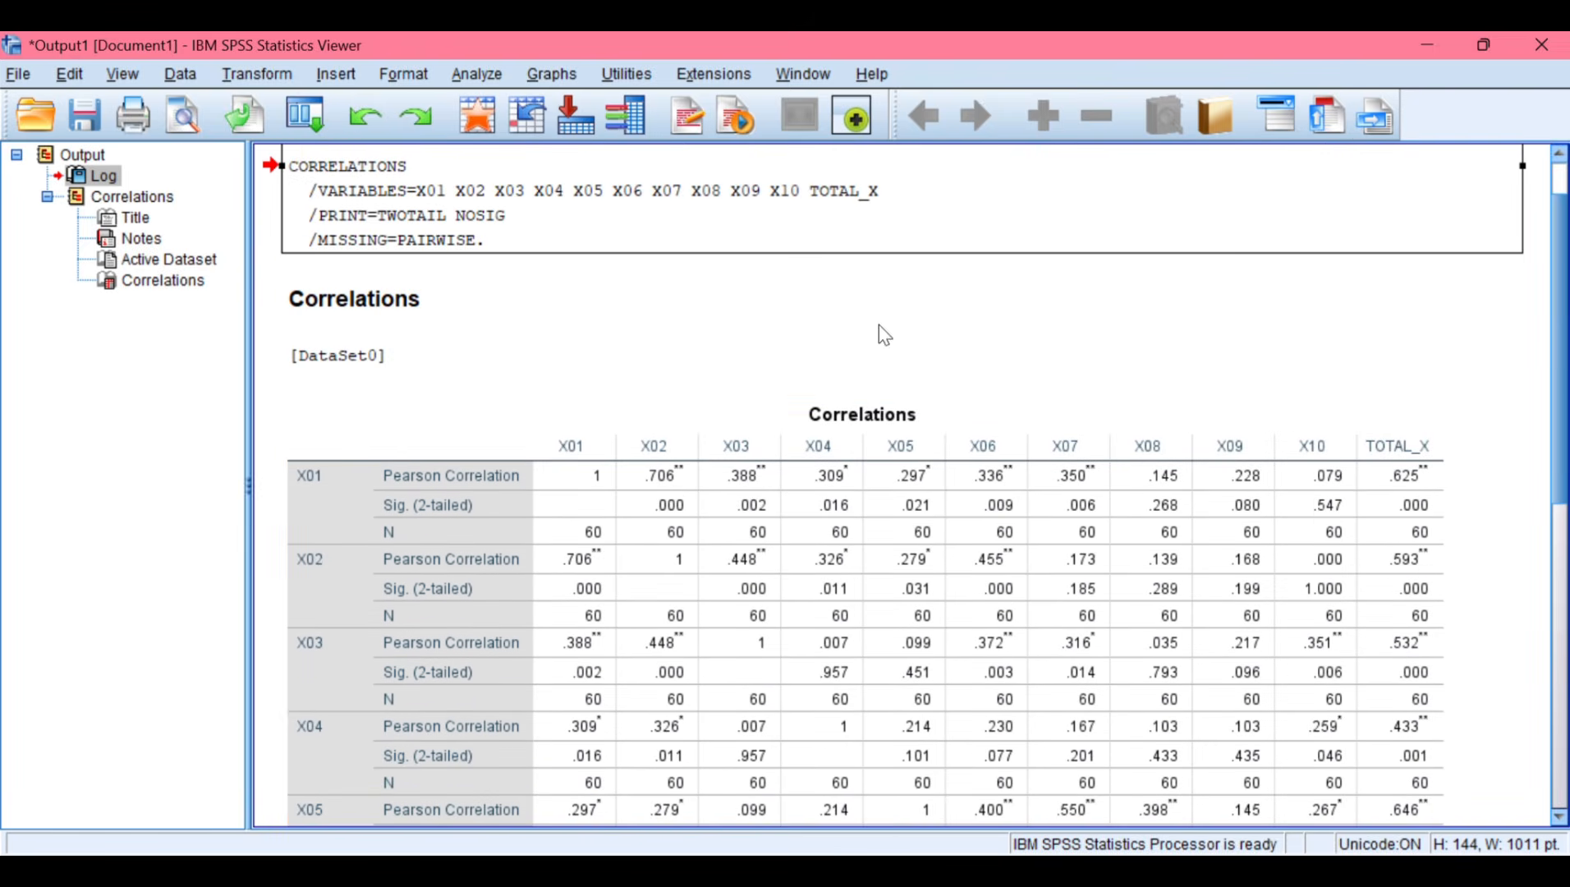
{"action": "scroll", "coordinate": [551, 228], "scroll_direction": "down", "scroll_amount": 3}
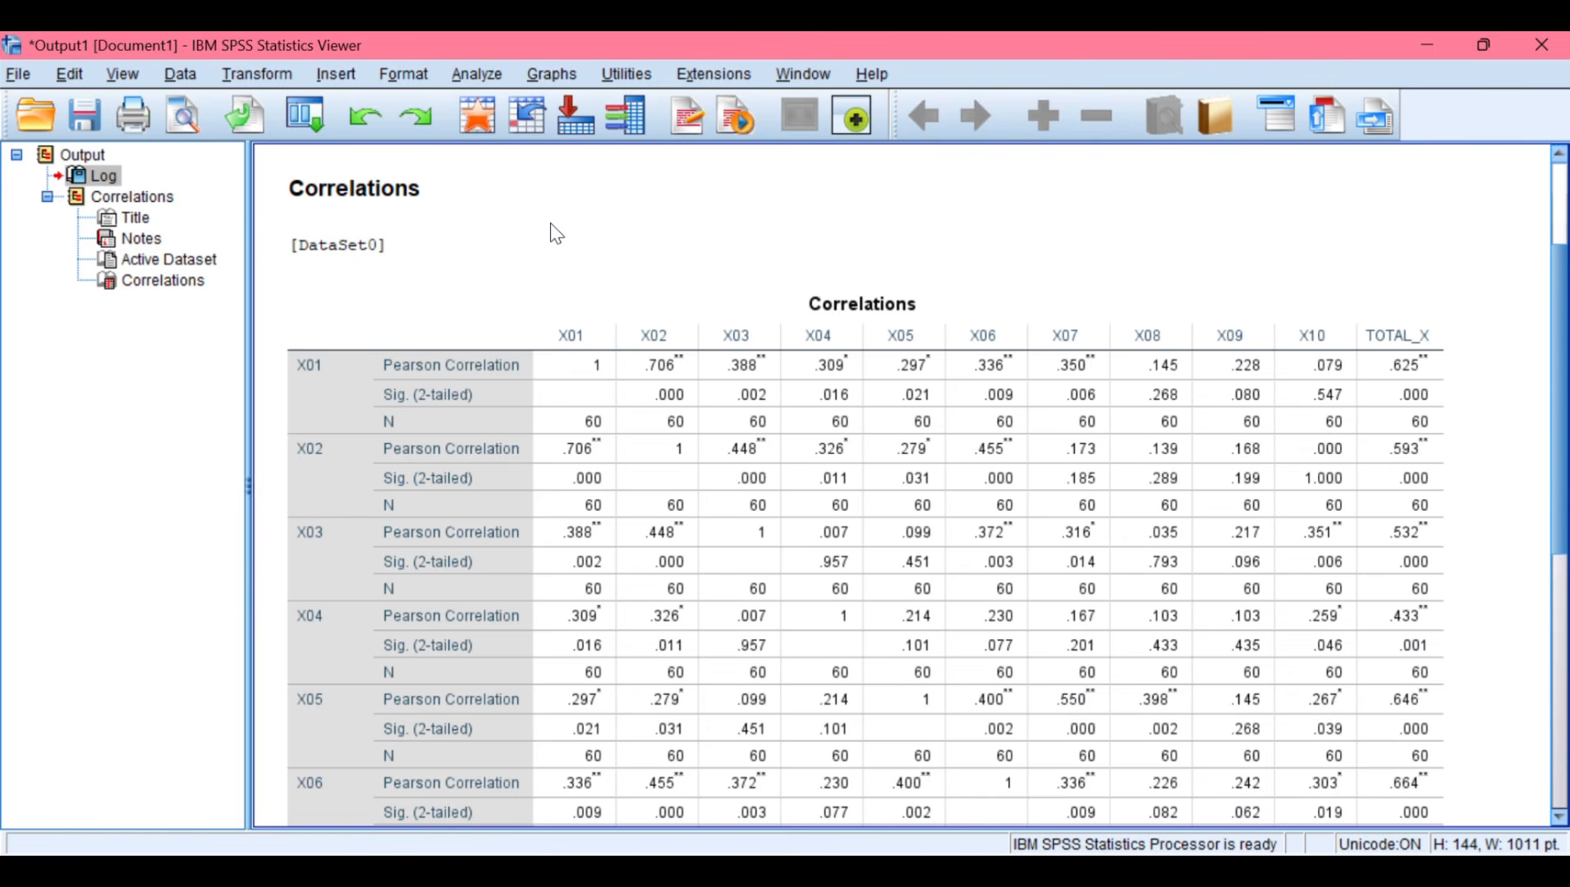
{"action": "left_click", "coordinate": [497, 412]}
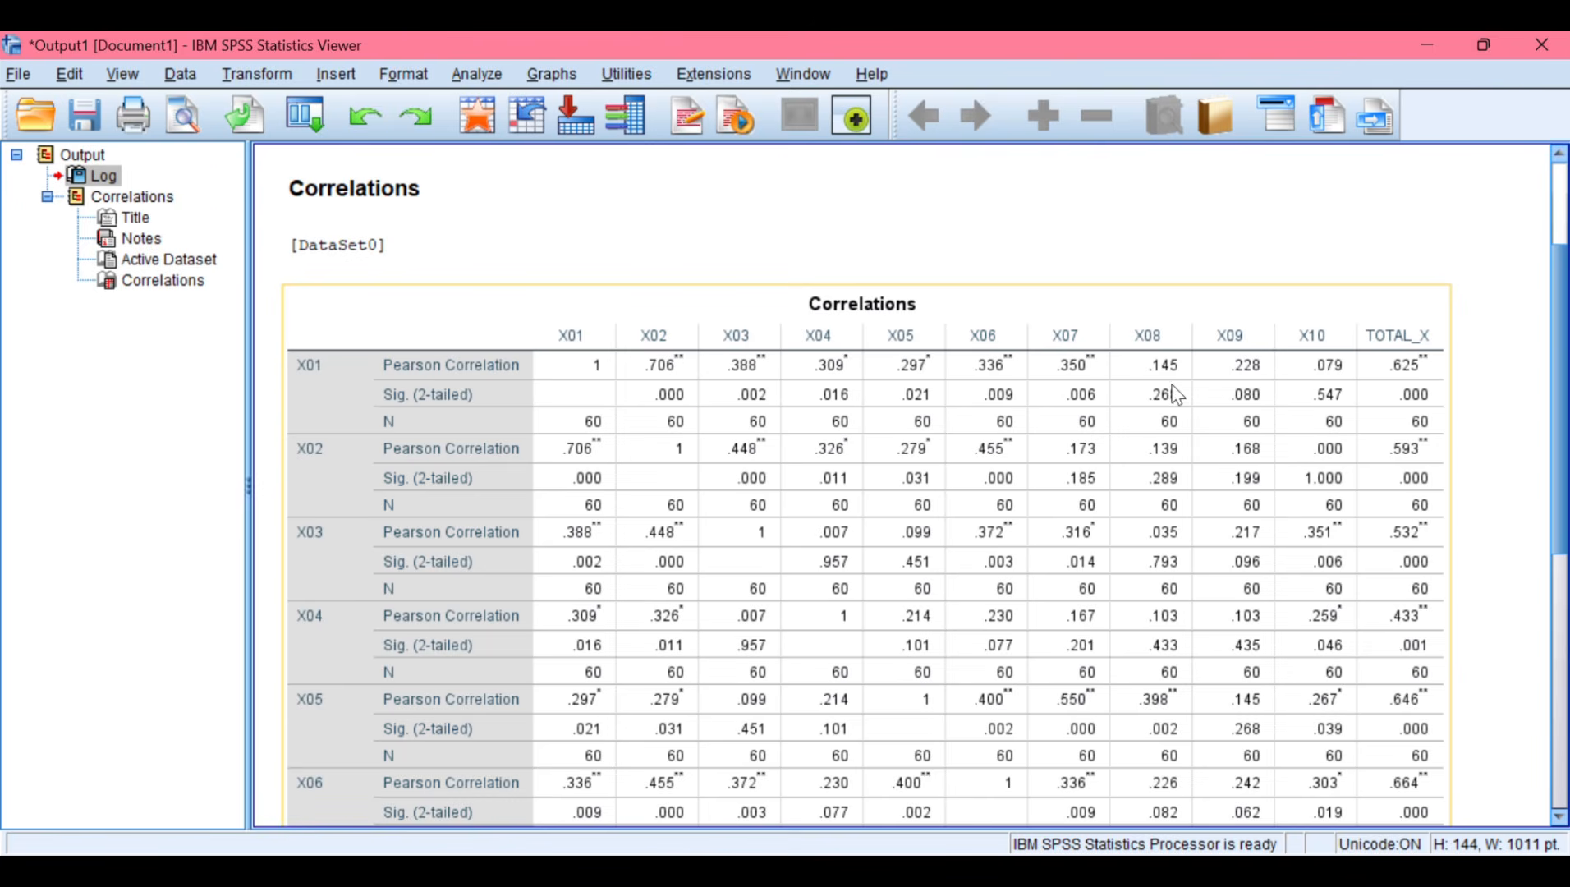
Review the TOTAL_X column of the Correlations table from X01 down to X10 and the significance footnotes.
{"action": "left_click", "coordinate": [1331, 227]}
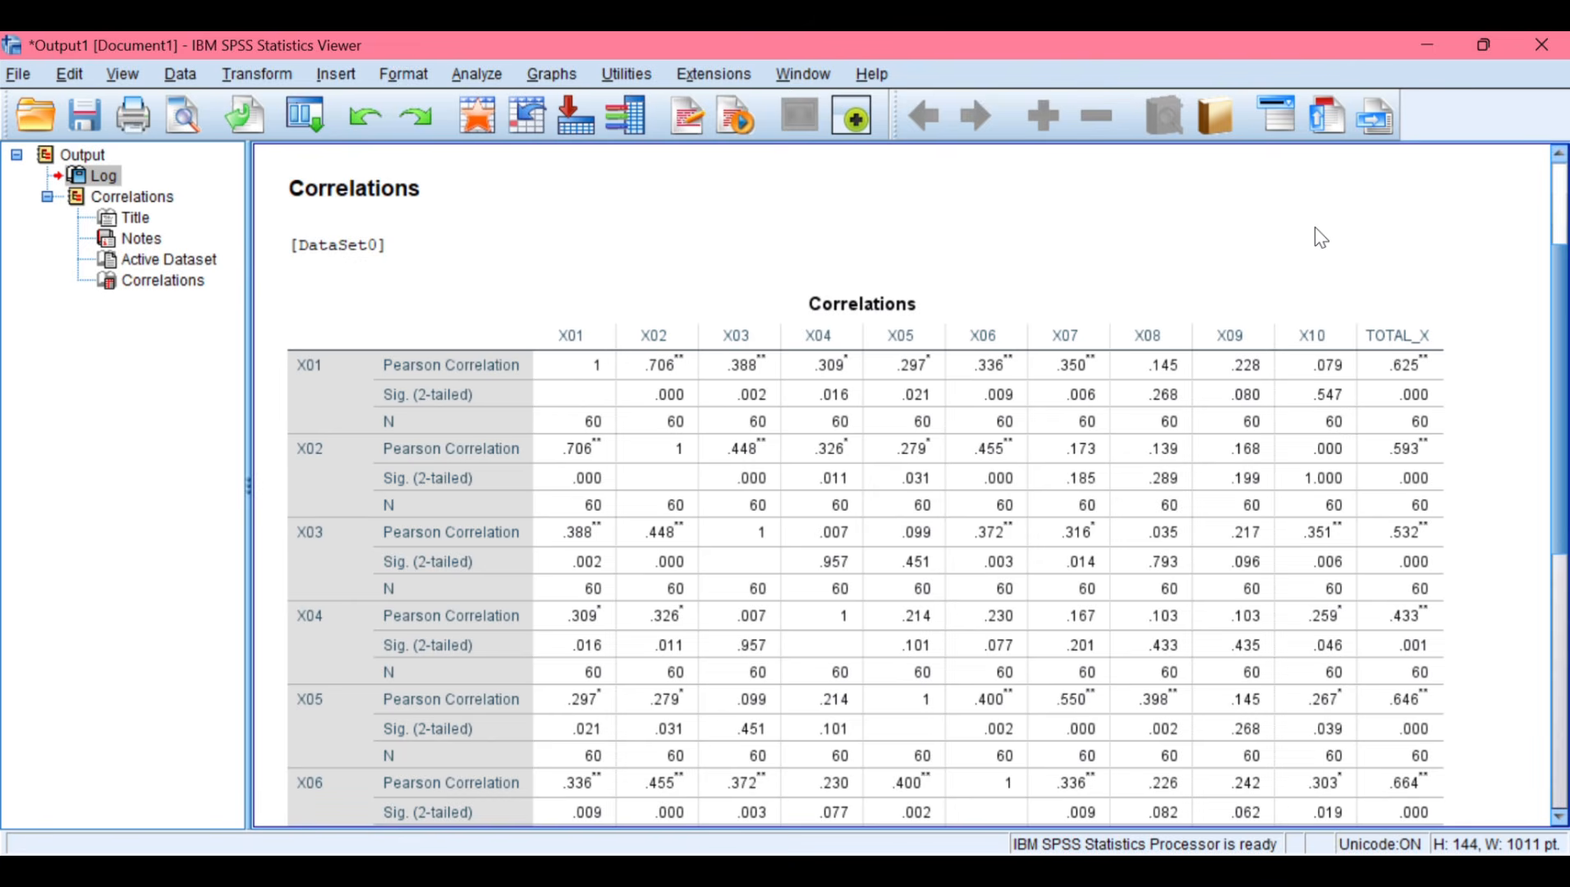
{"action": "left_click", "coordinate": [907, 359]}
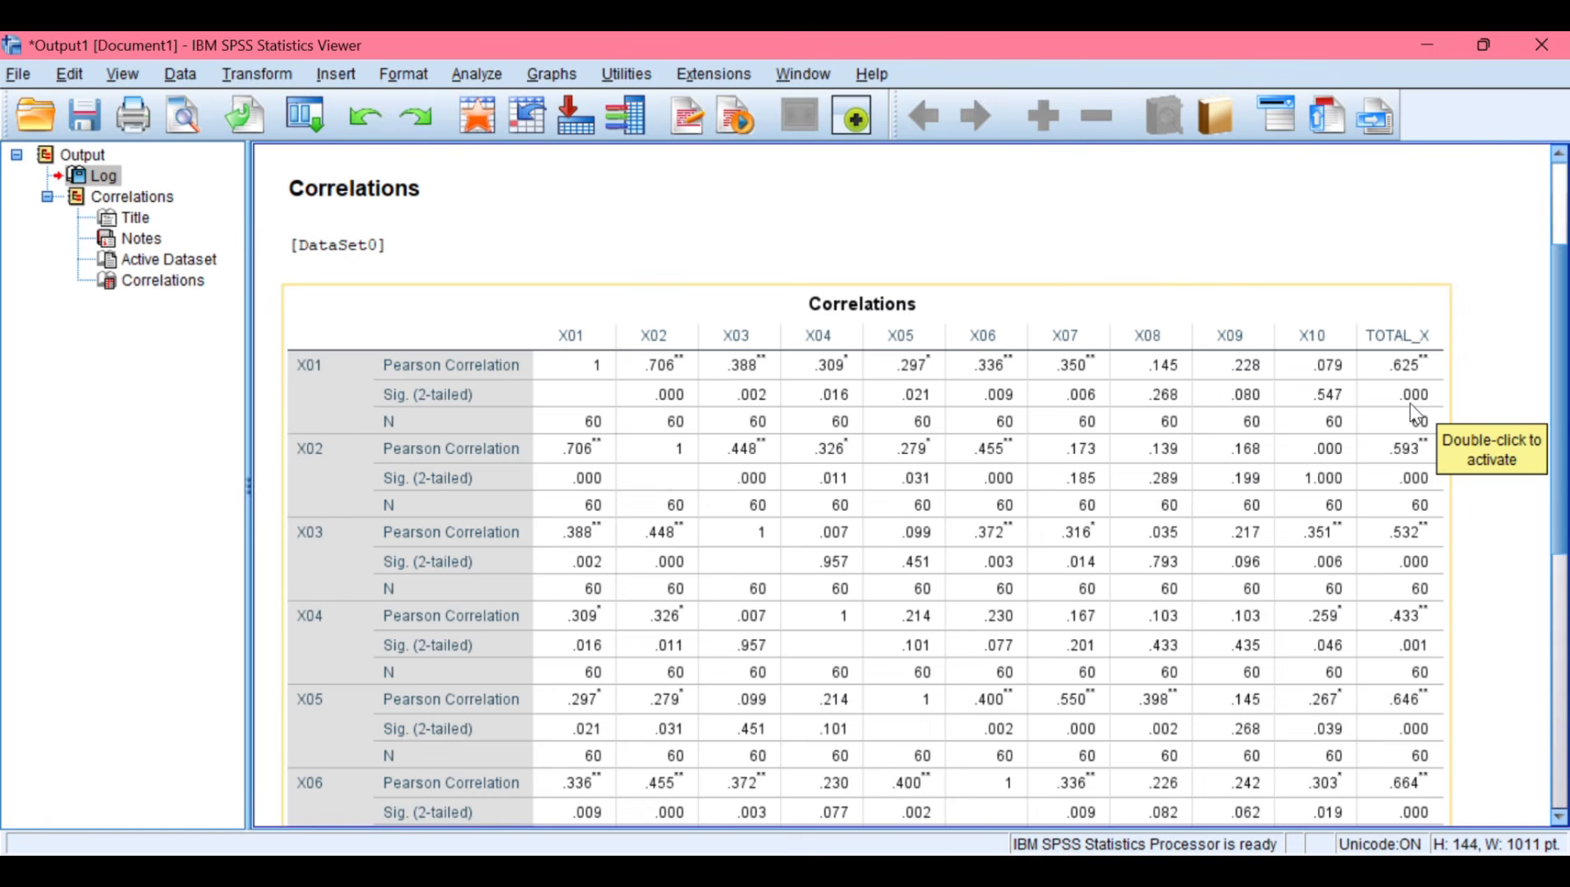
{"action": "scroll", "coordinate": [1430, 402], "scroll_direction": "down", "scroll_amount": 3}
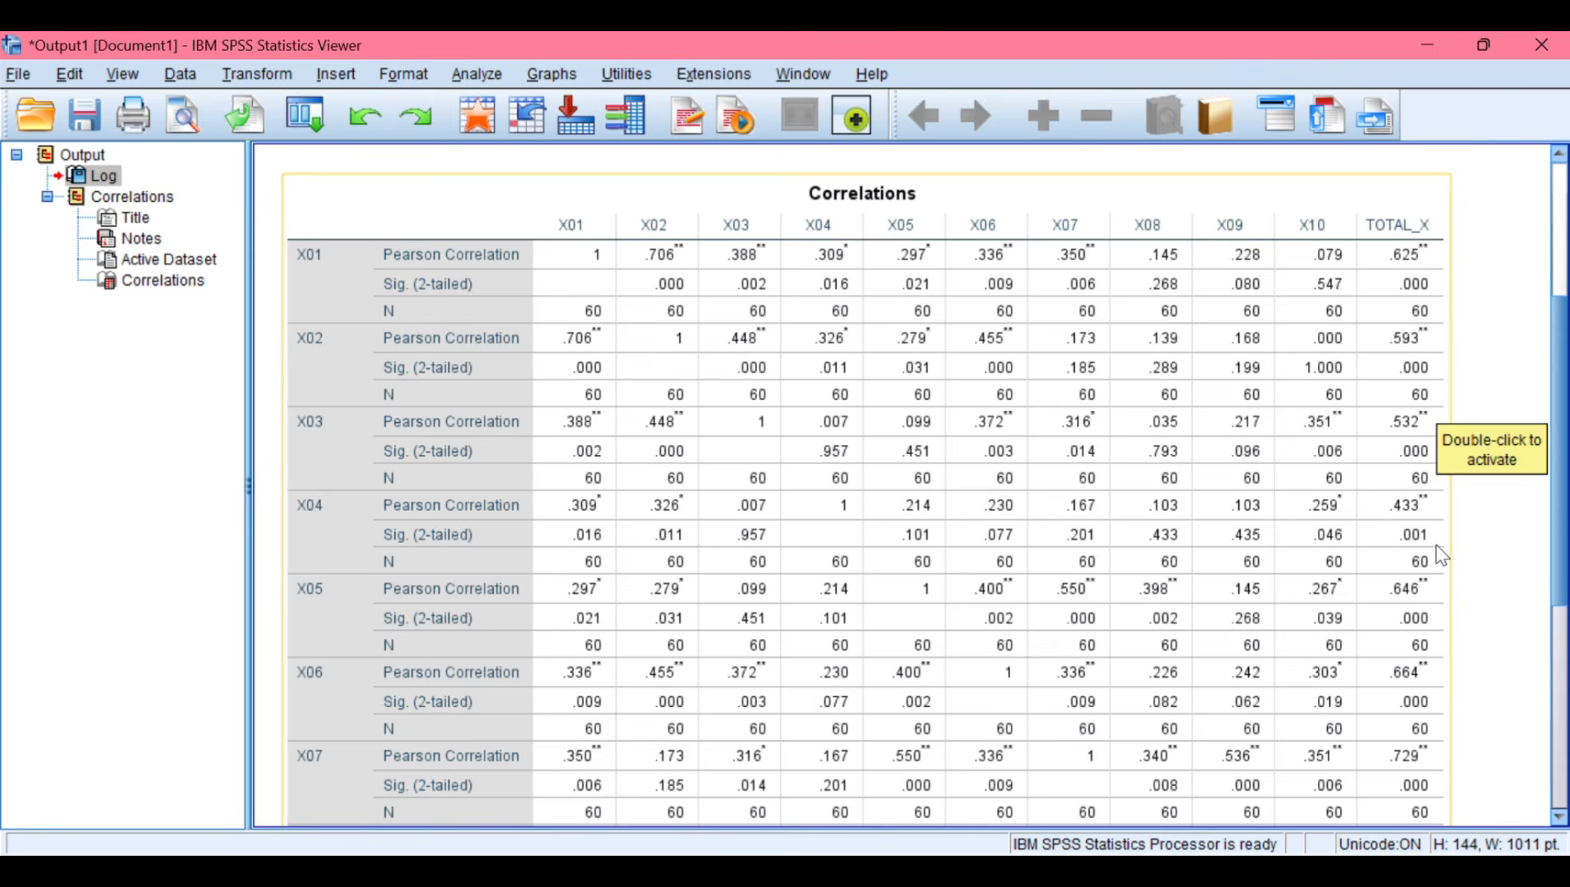
{"action": "scroll", "coordinate": [1429, 525], "scroll_direction": "down", "scroll_amount": 5}
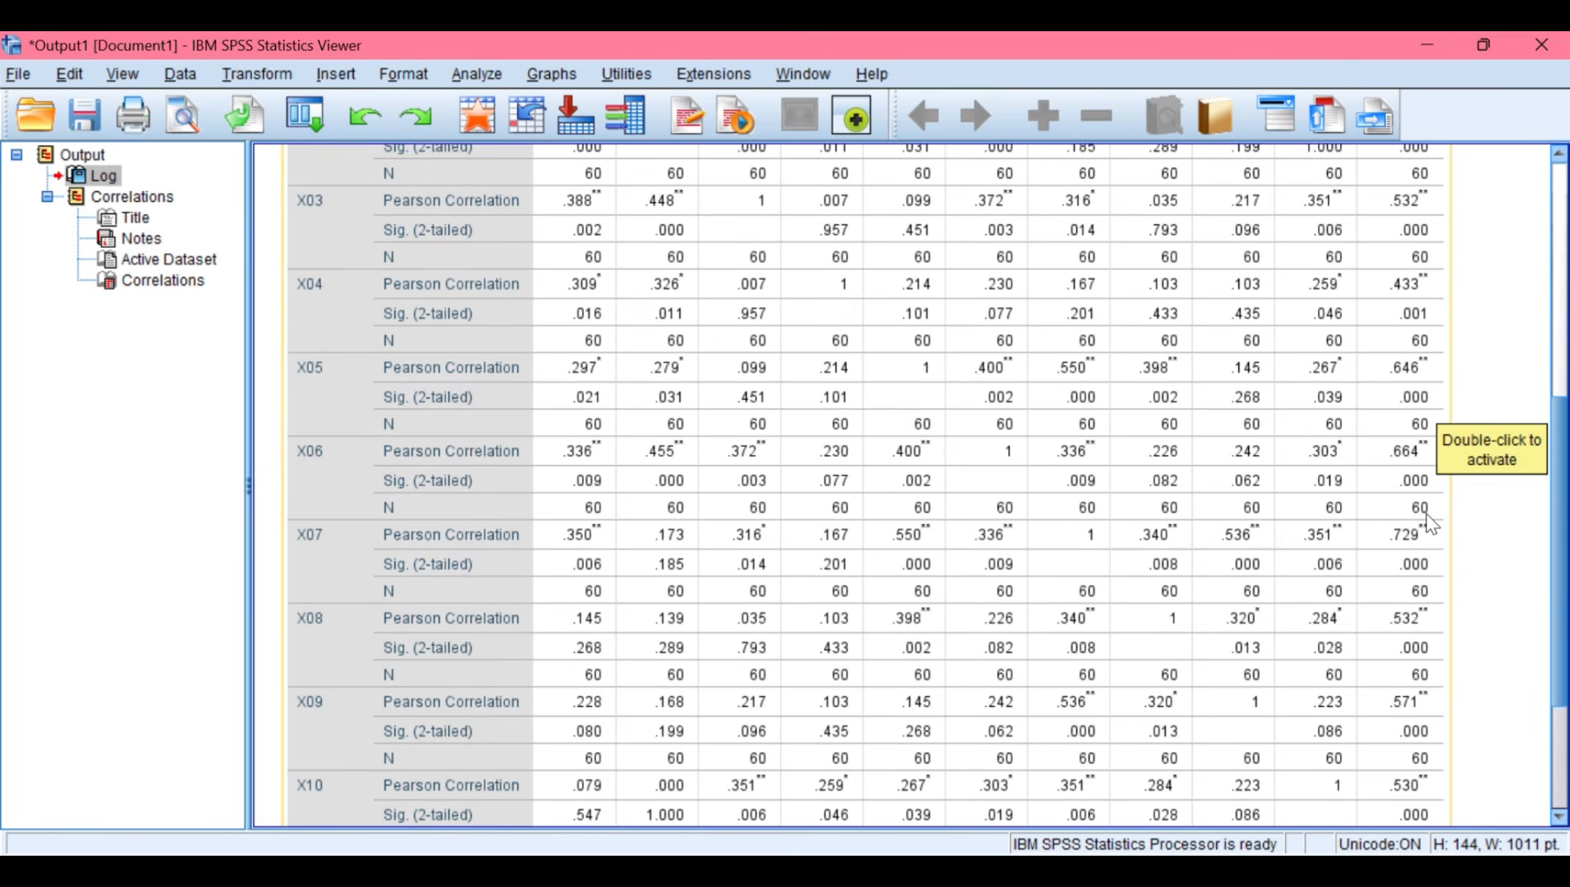
{"action": "scroll", "coordinate": [1429, 523], "scroll_direction": "down", "scroll_amount": 2}
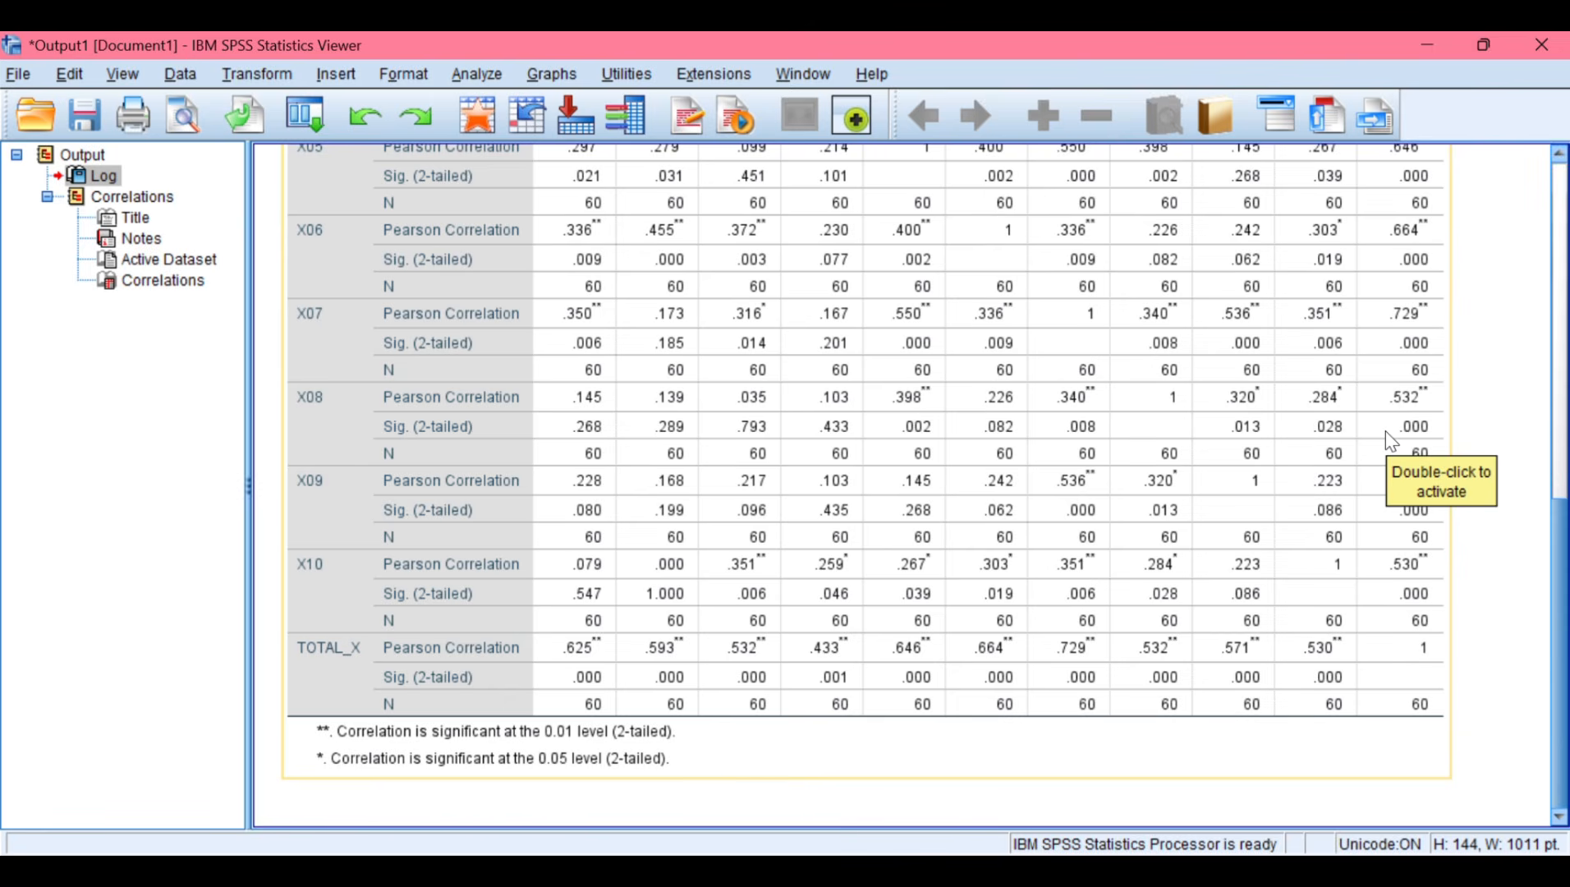
{"action": "left_click", "coordinate": [1486, 784]}
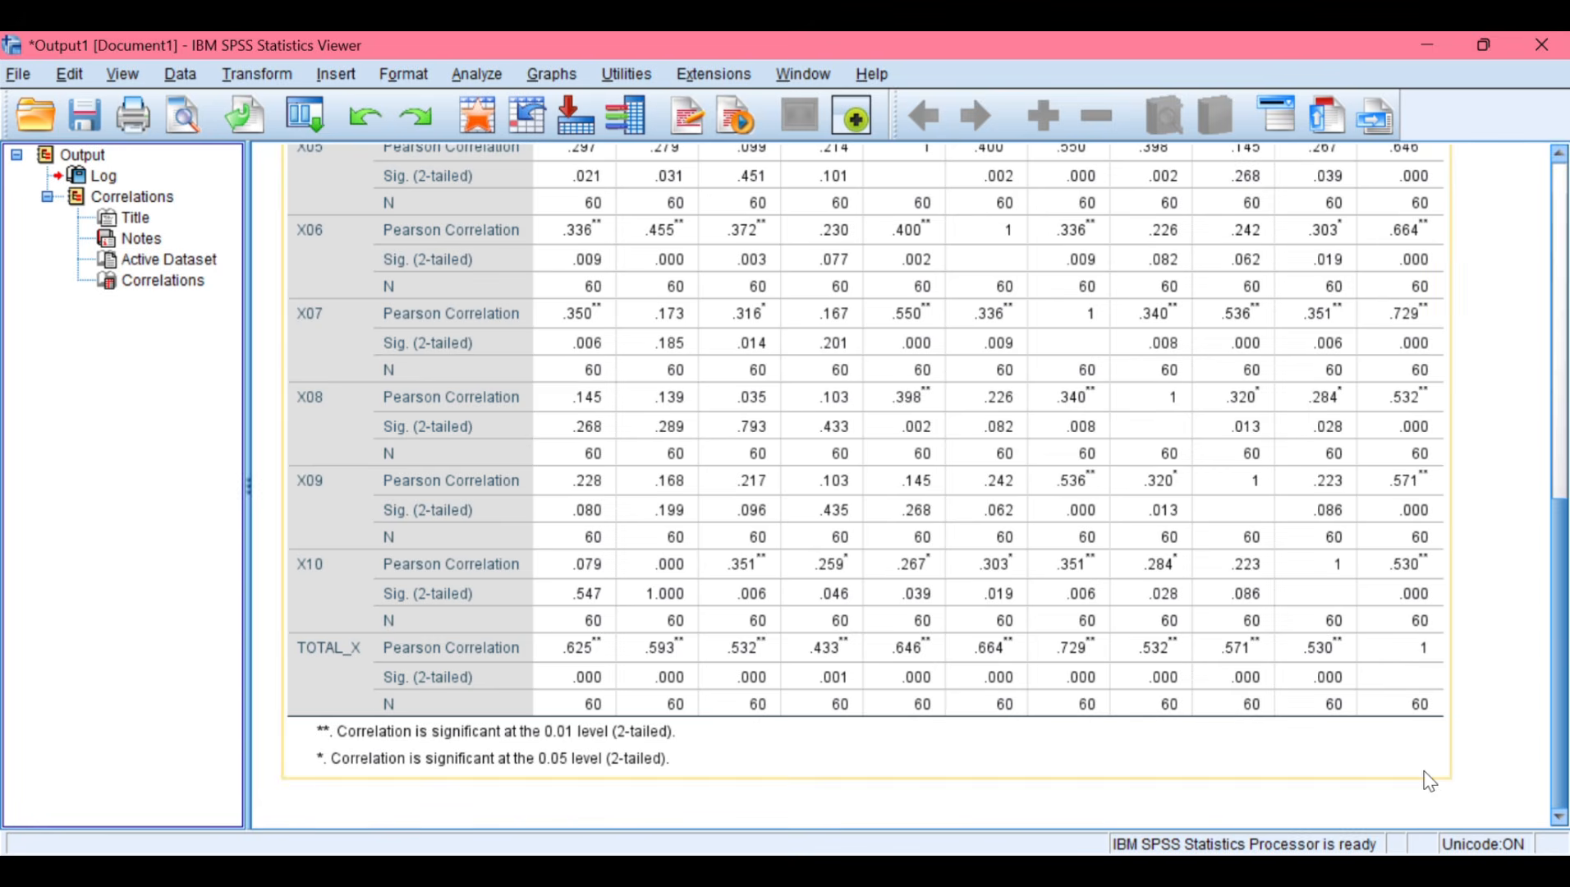
Switch to the SPSS data editor and start a Reliability Analysis with X01 to X10 as items, leaving out TOTAL_X.
{"action": "mouse_move", "coordinate": [973, 870]}
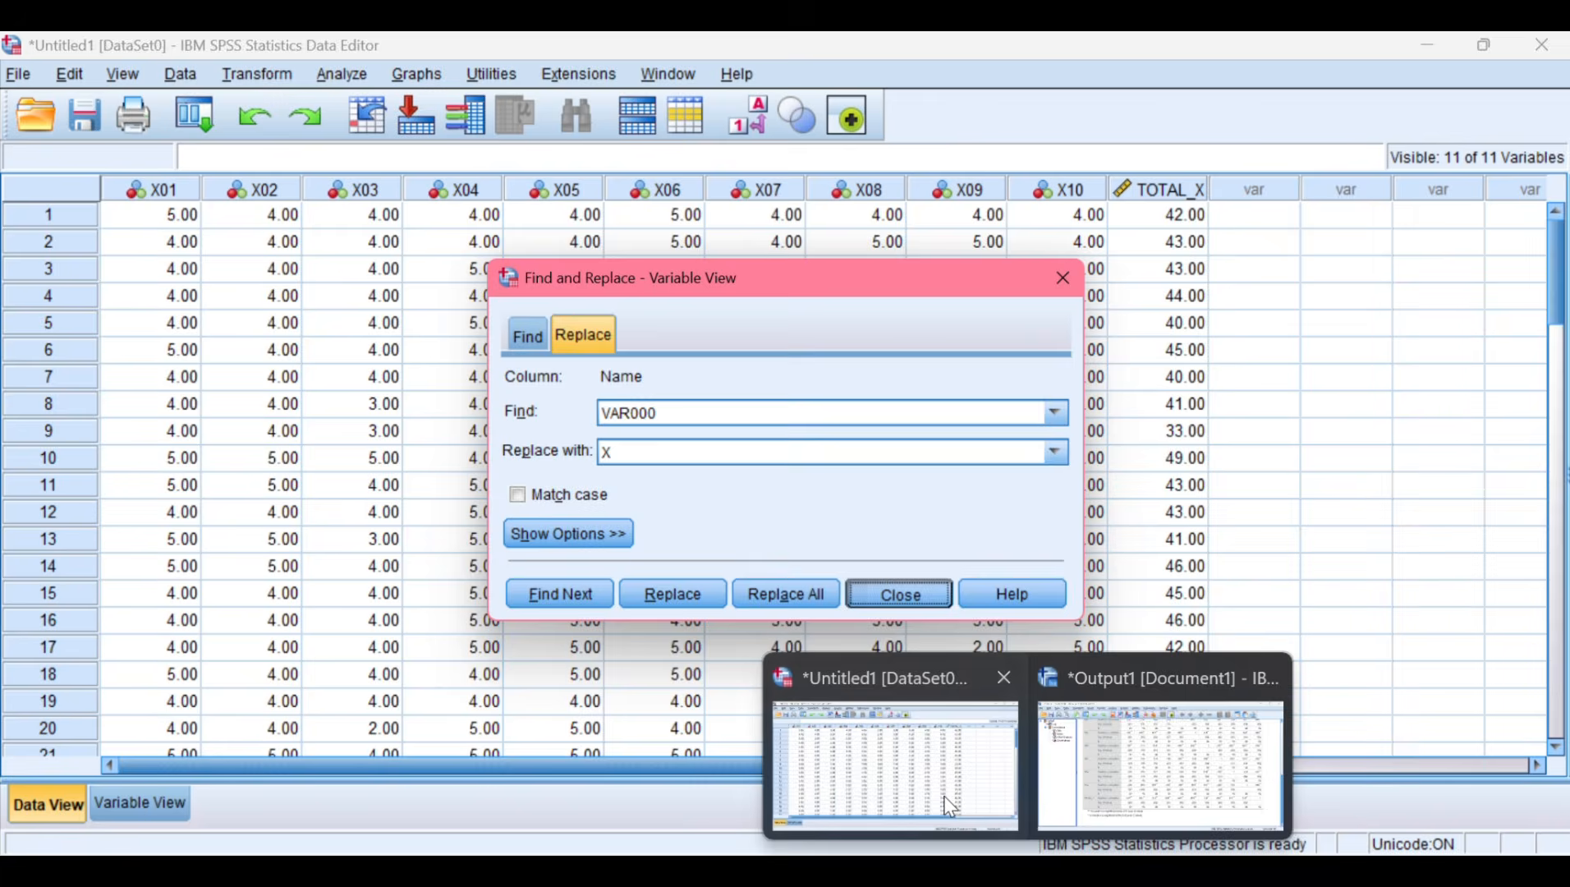
{"action": "left_click", "coordinate": [895, 793]}
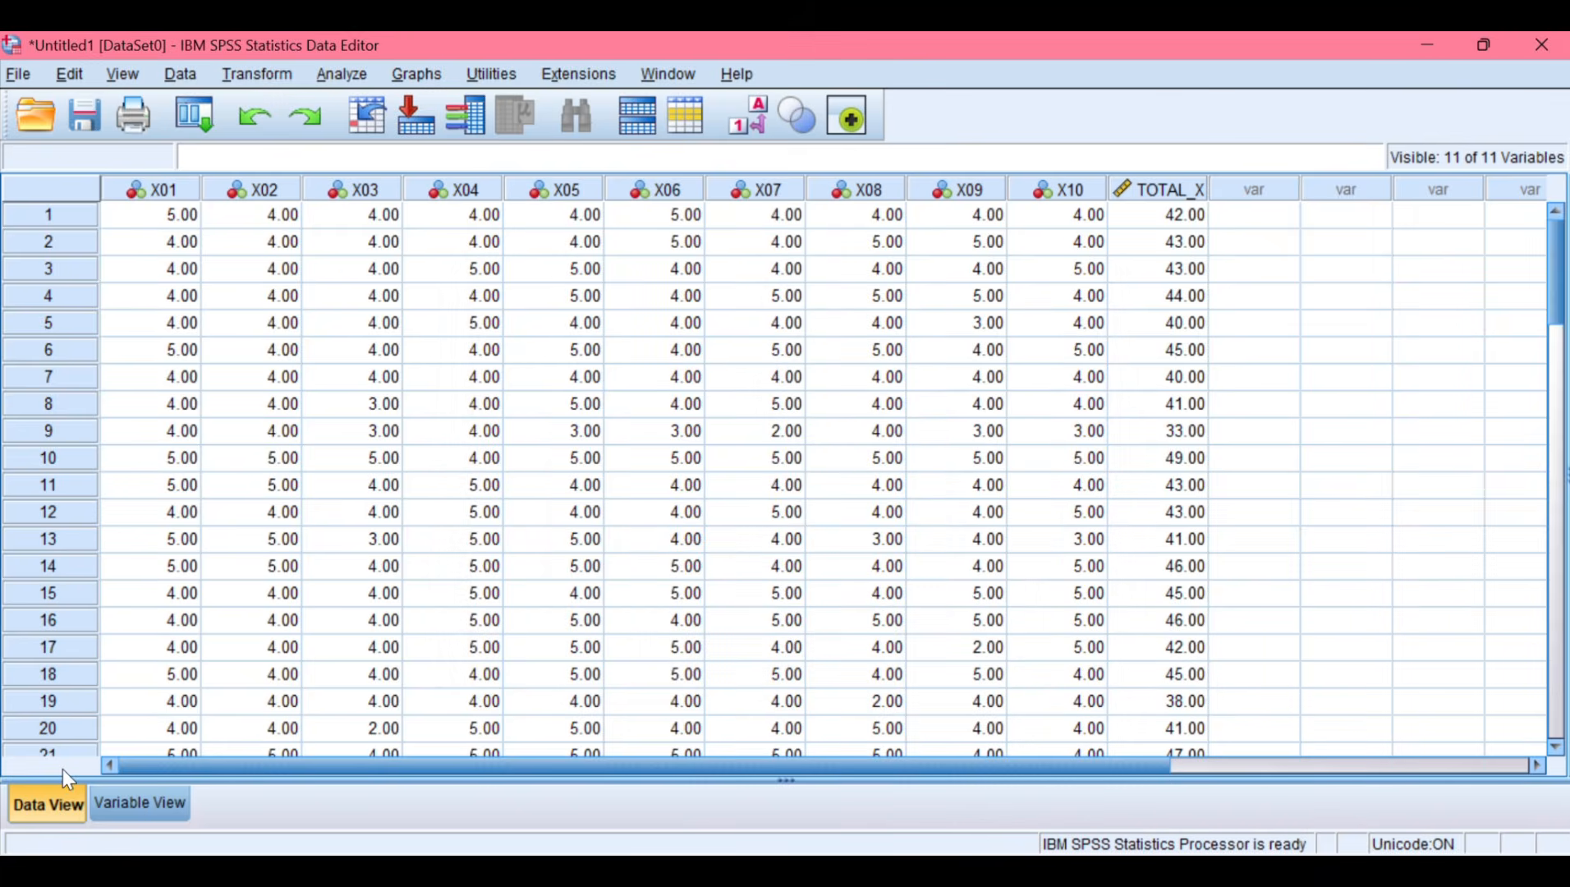
{"action": "left_click", "coordinate": [347, 73]}
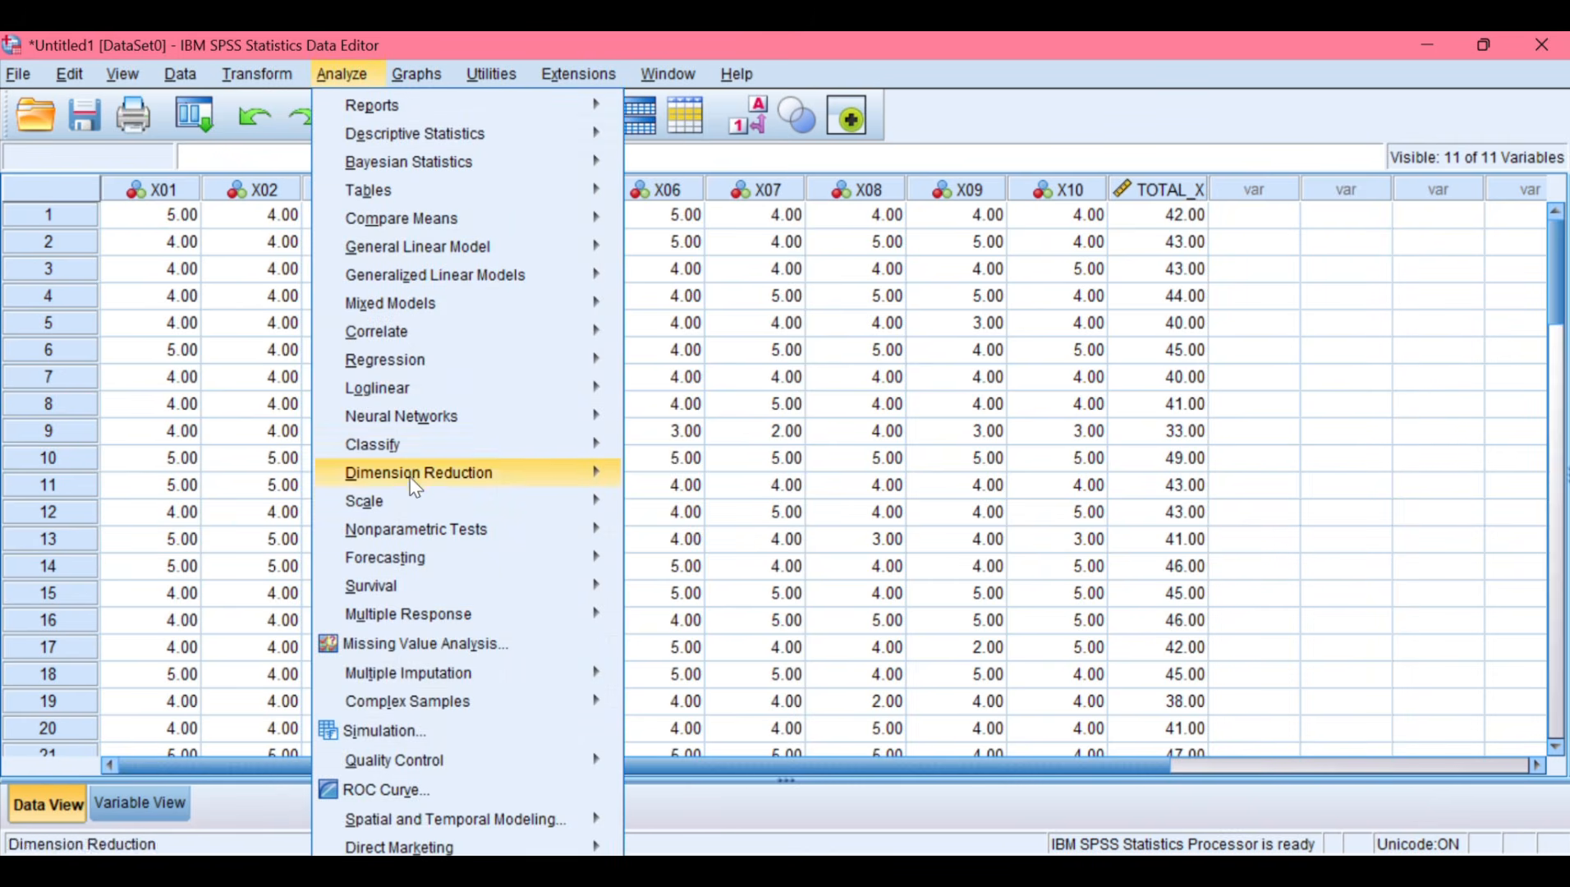
{"action": "mouse_move", "coordinate": [422, 509]}
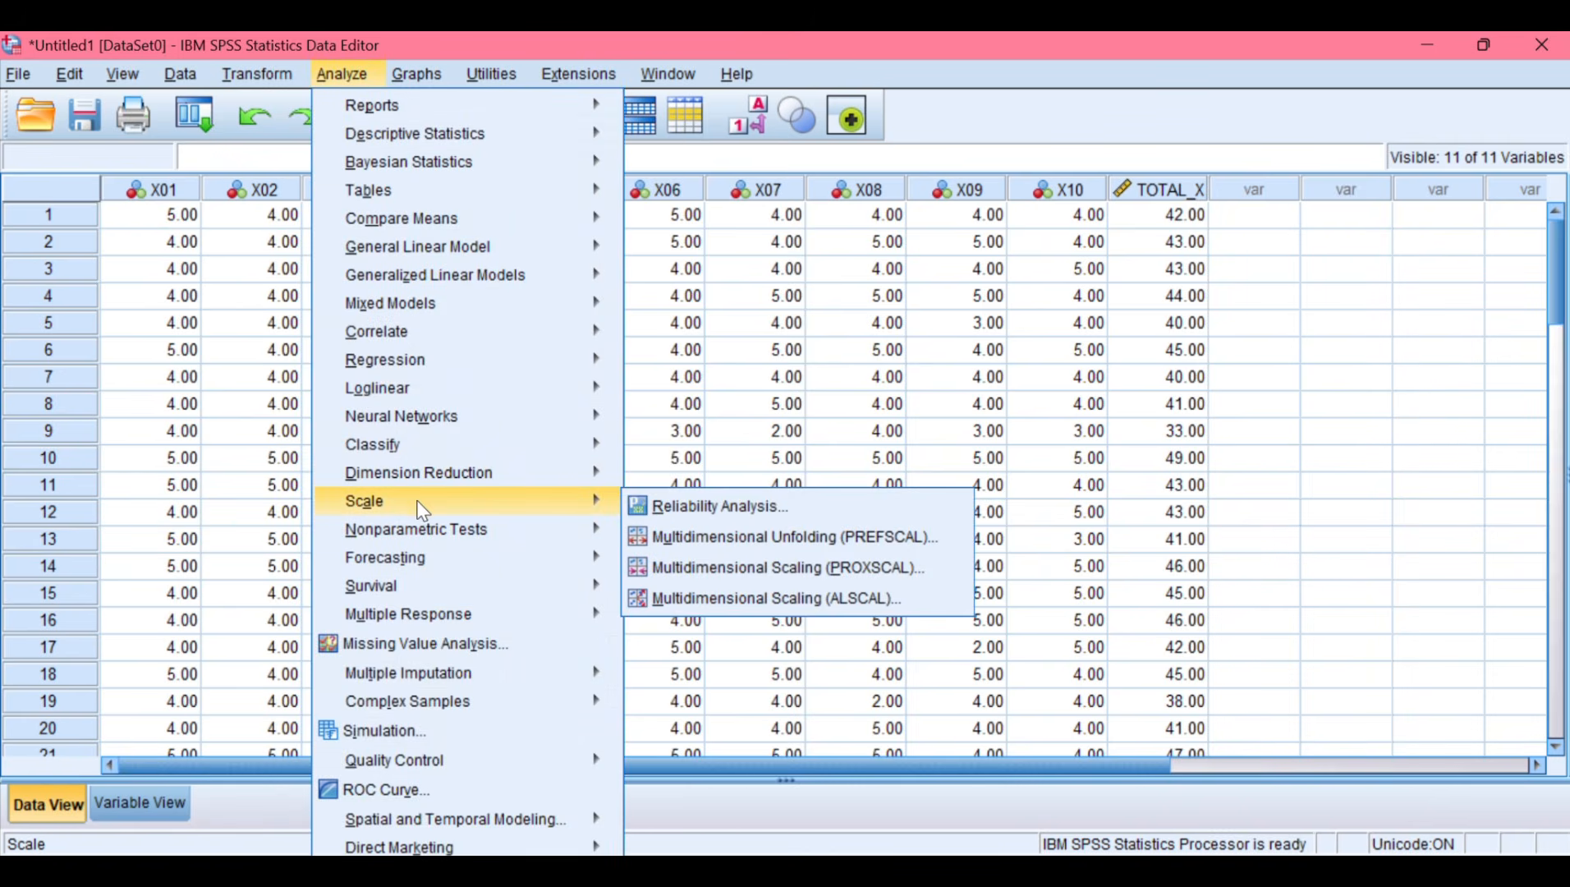
{"action": "left_click", "coordinate": [709, 507]}
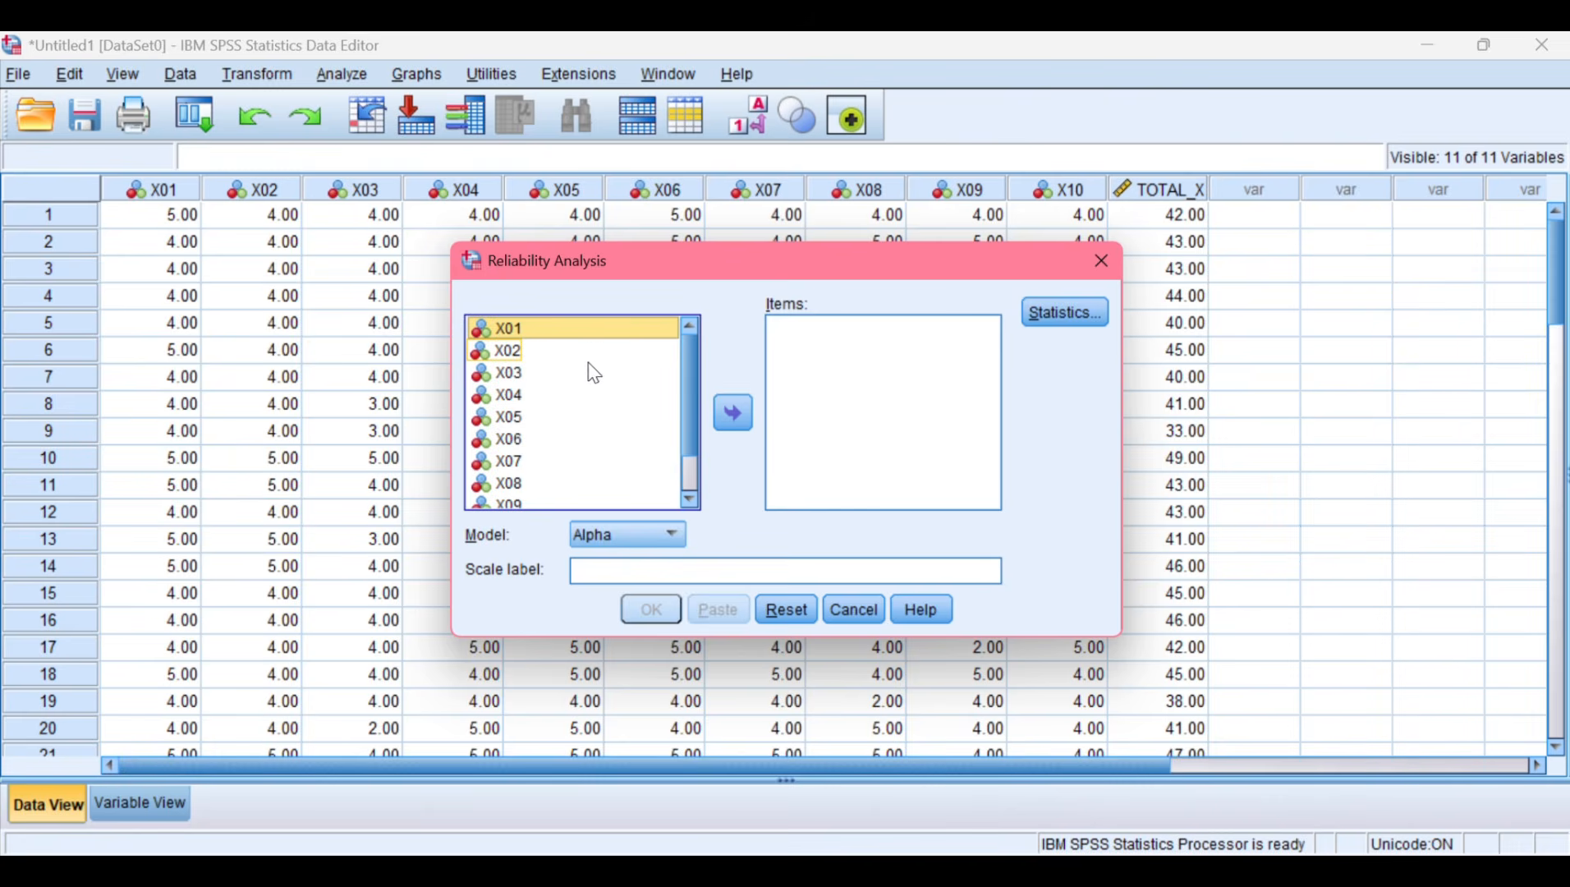
{"action": "scroll", "coordinate": [604, 383], "scroll_direction": "down", "scroll_amount": 2}
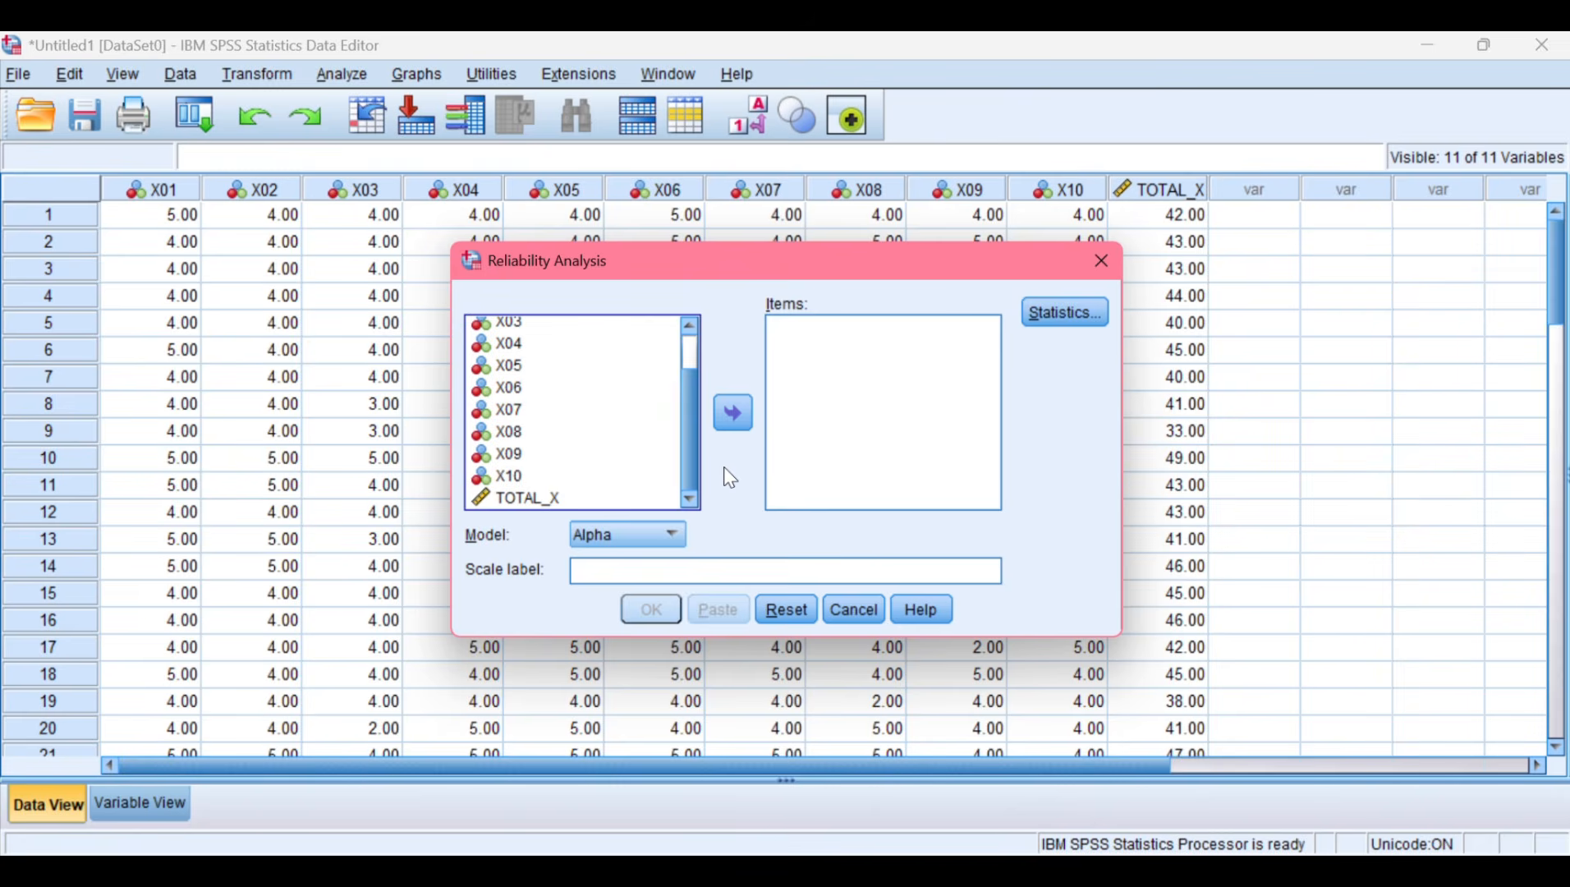
{"action": "key", "text": "ctrl+a"}
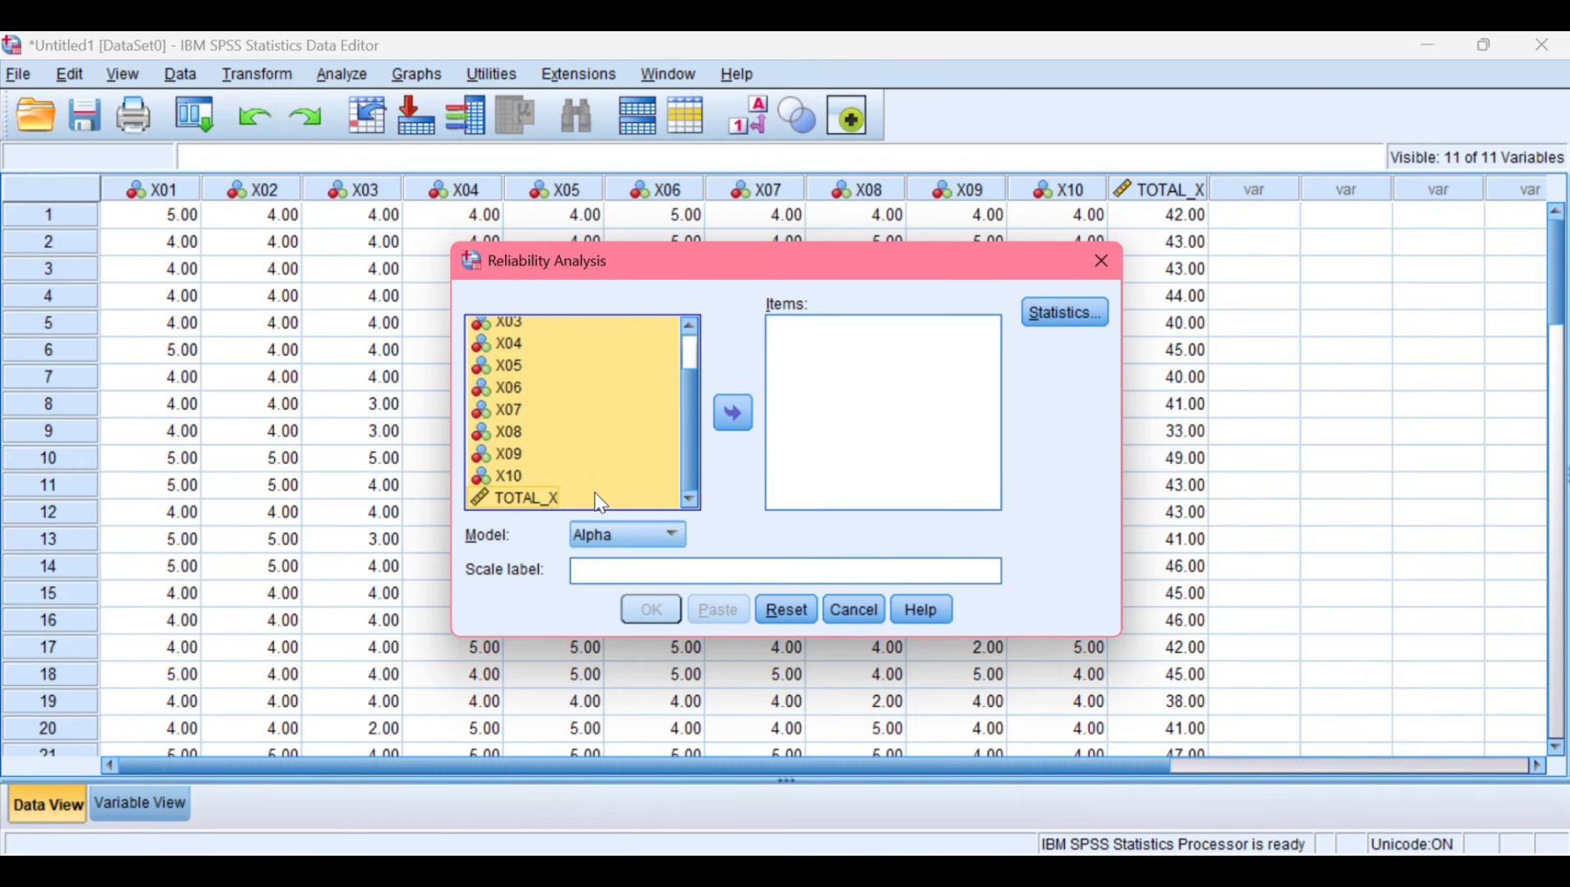
{"action": "left_click", "coordinate": [560, 500], "text": "ctrl"}
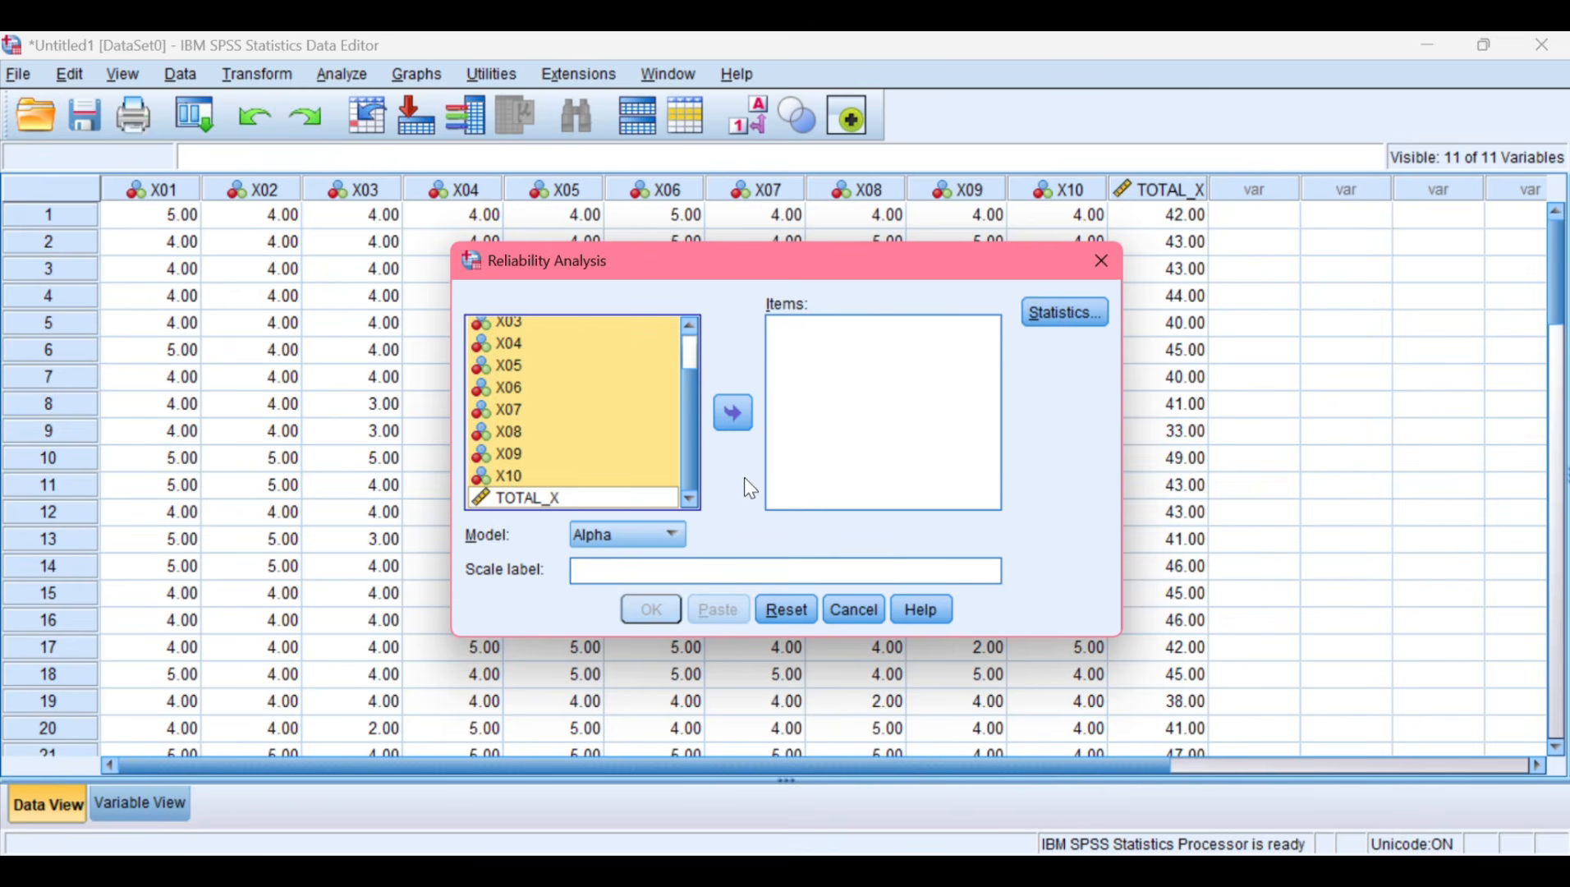
{"action": "left_click", "coordinate": [735, 412]}
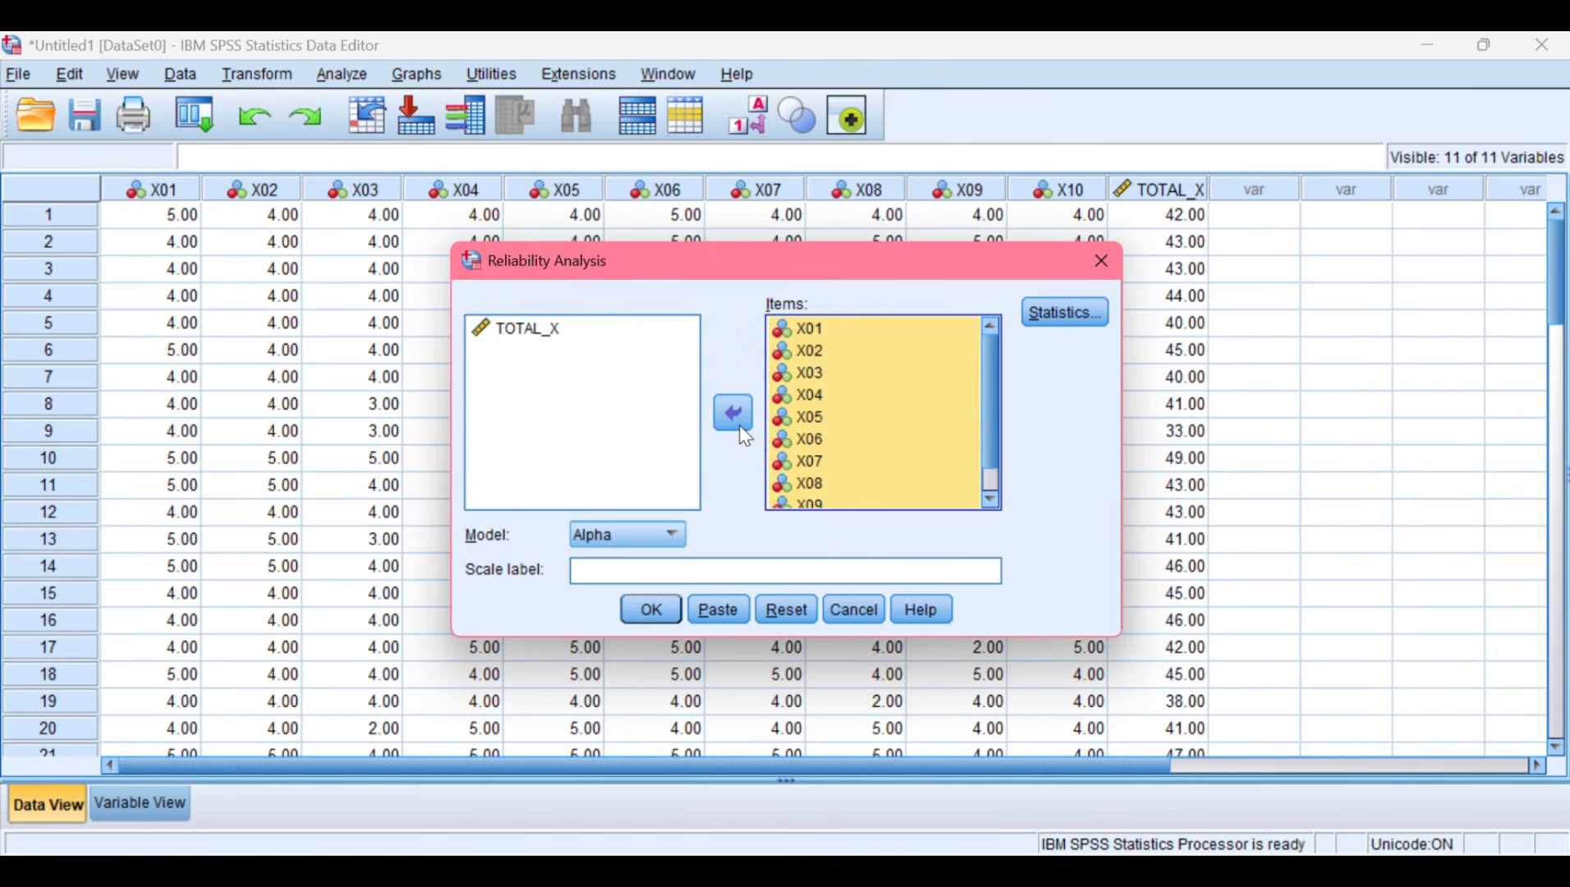
Include the Scale if item deleted descriptives and run the reliability analysis with the Alpha model.
{"action": "left_click", "coordinate": [1082, 317]}
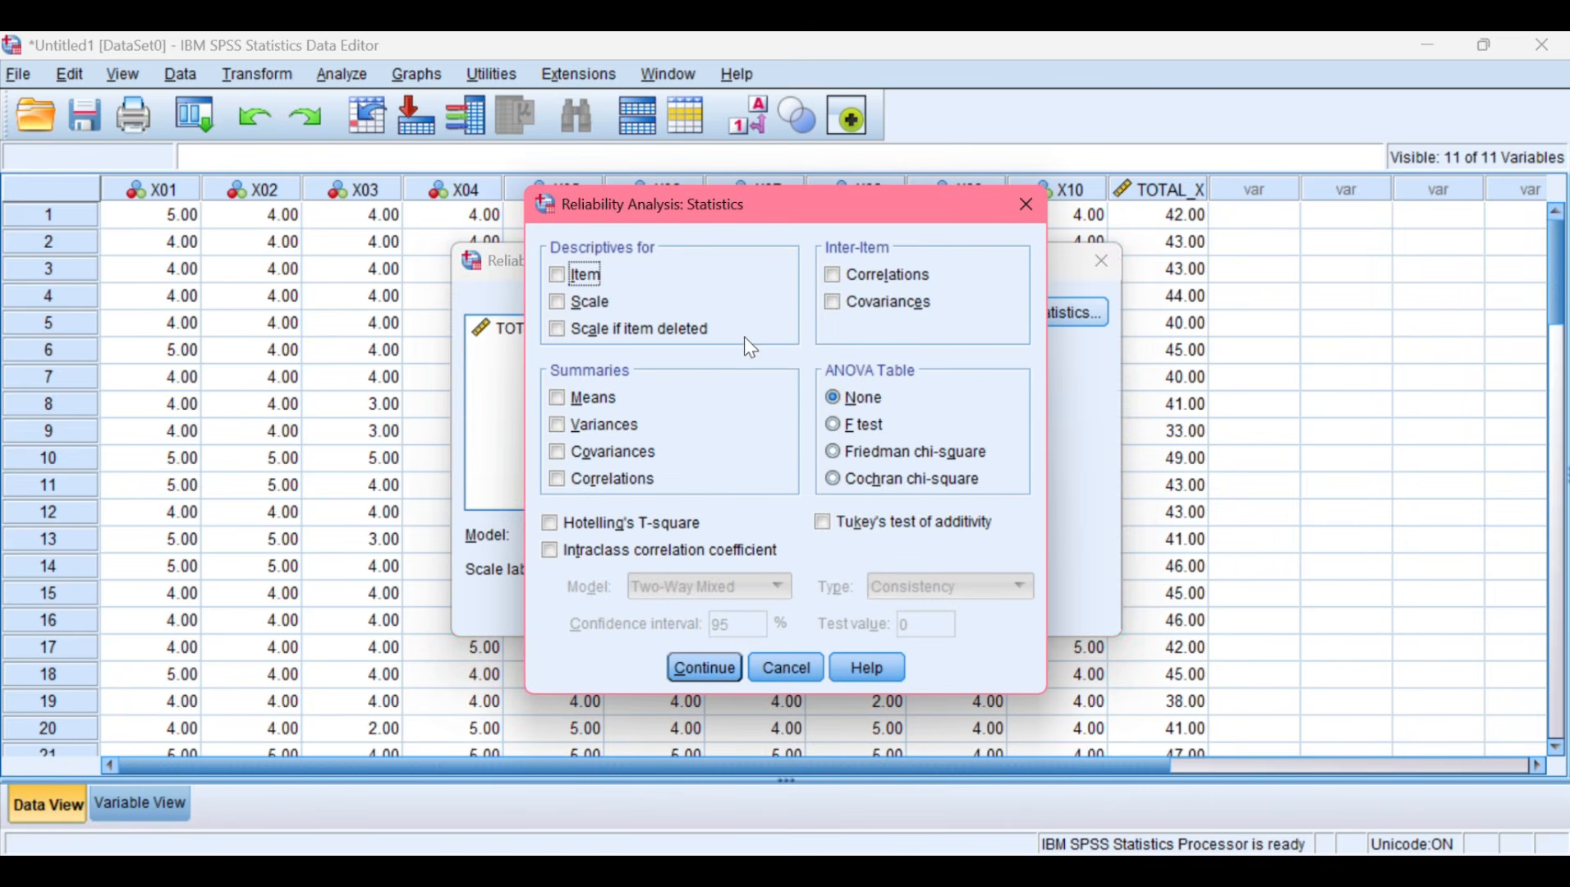
{"action": "left_click", "coordinate": [601, 326]}
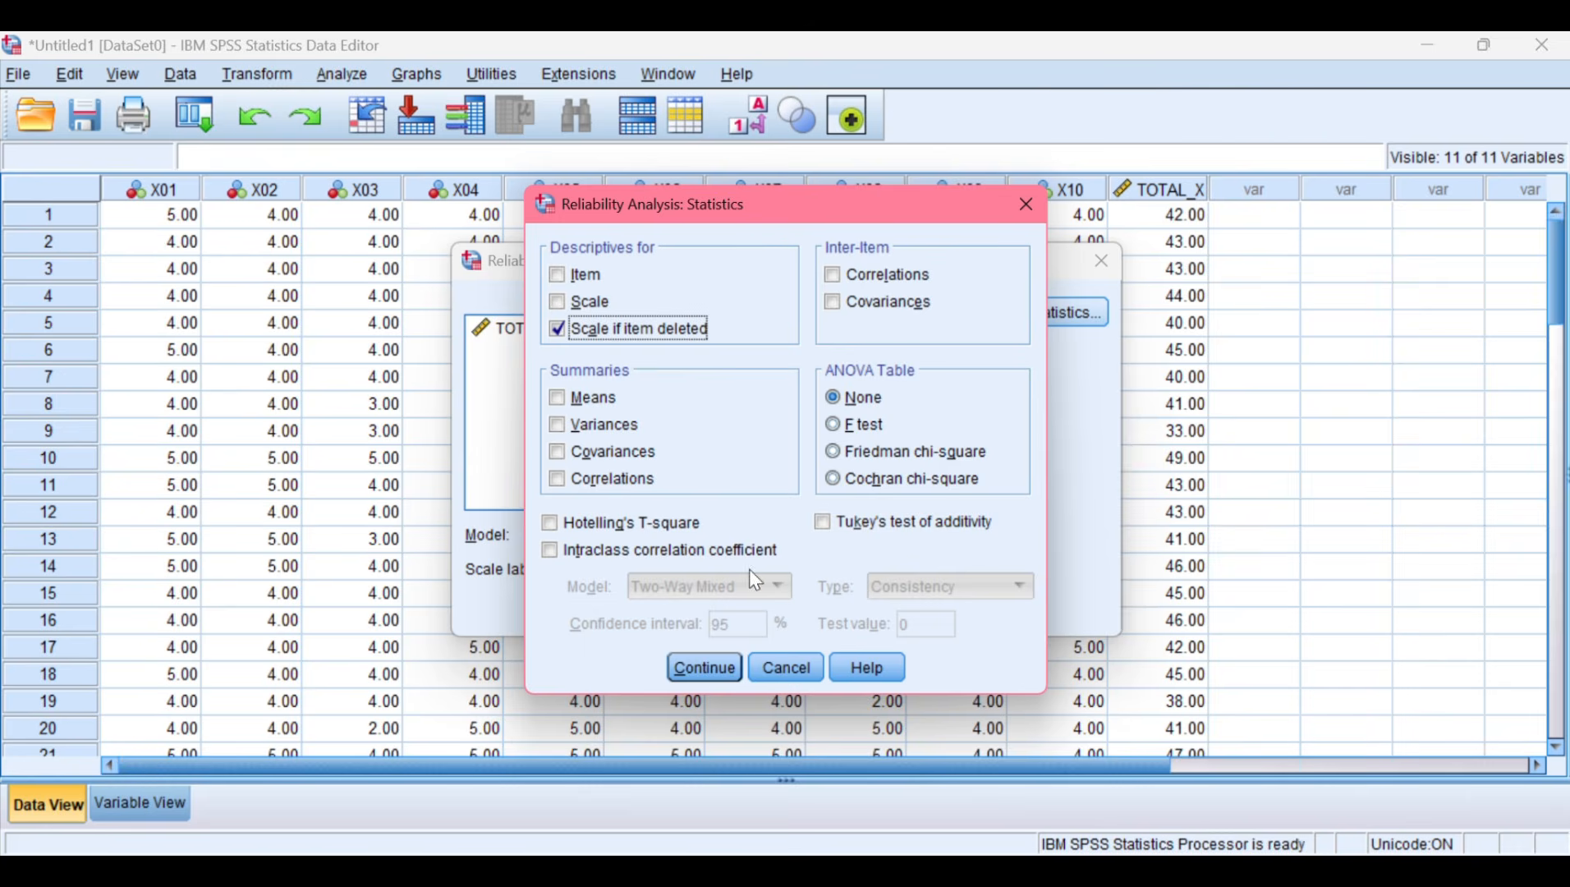
{"action": "left_click", "coordinate": [703, 665]}
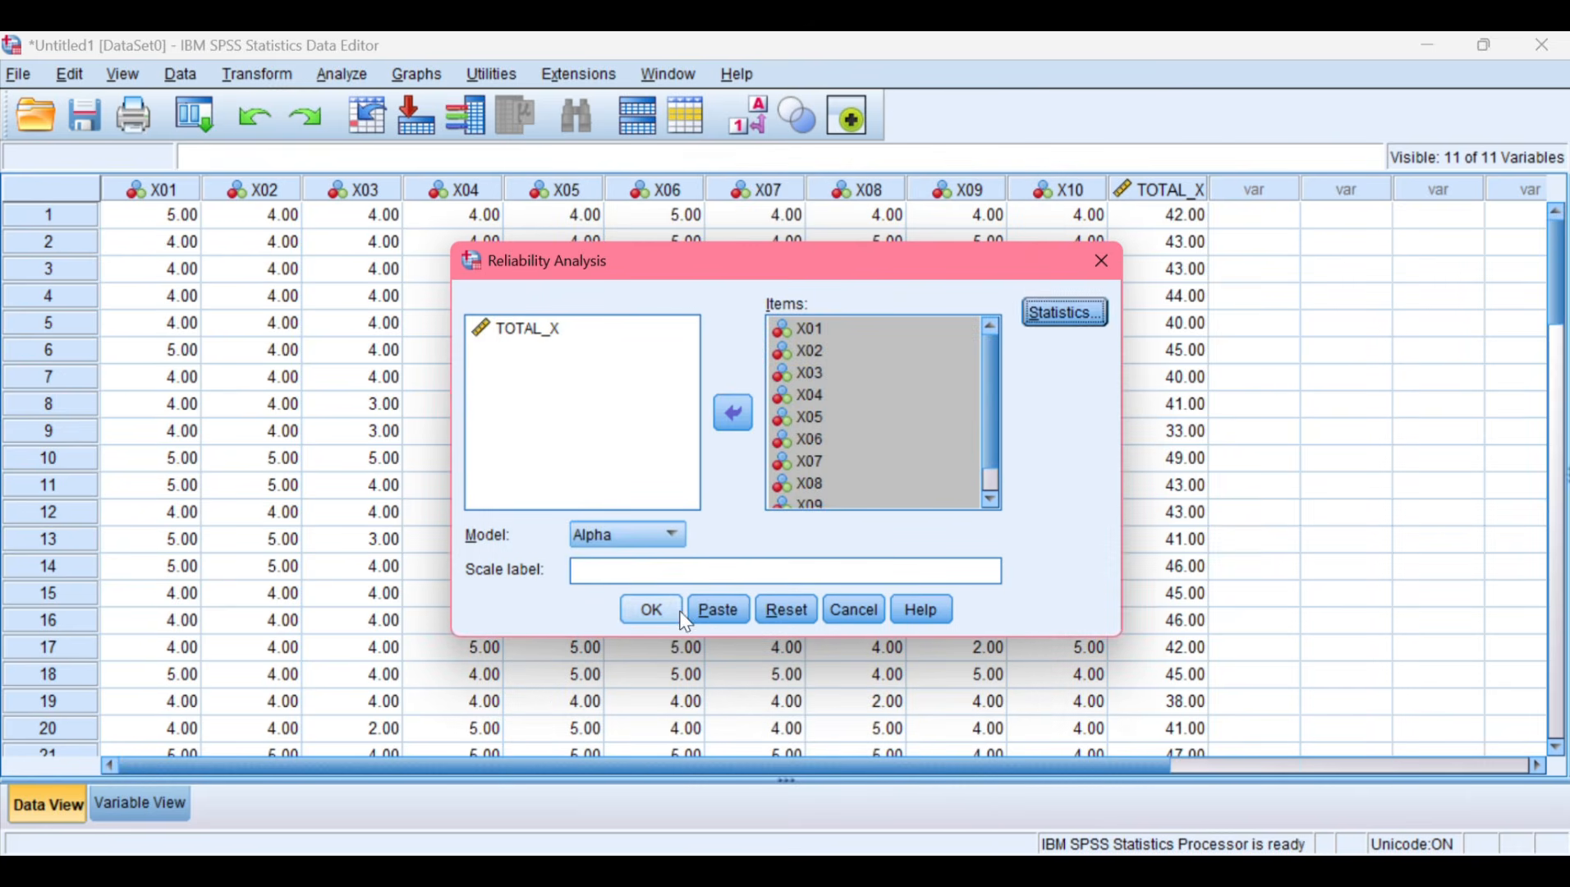
{"action": "left_click", "coordinate": [673, 622]}
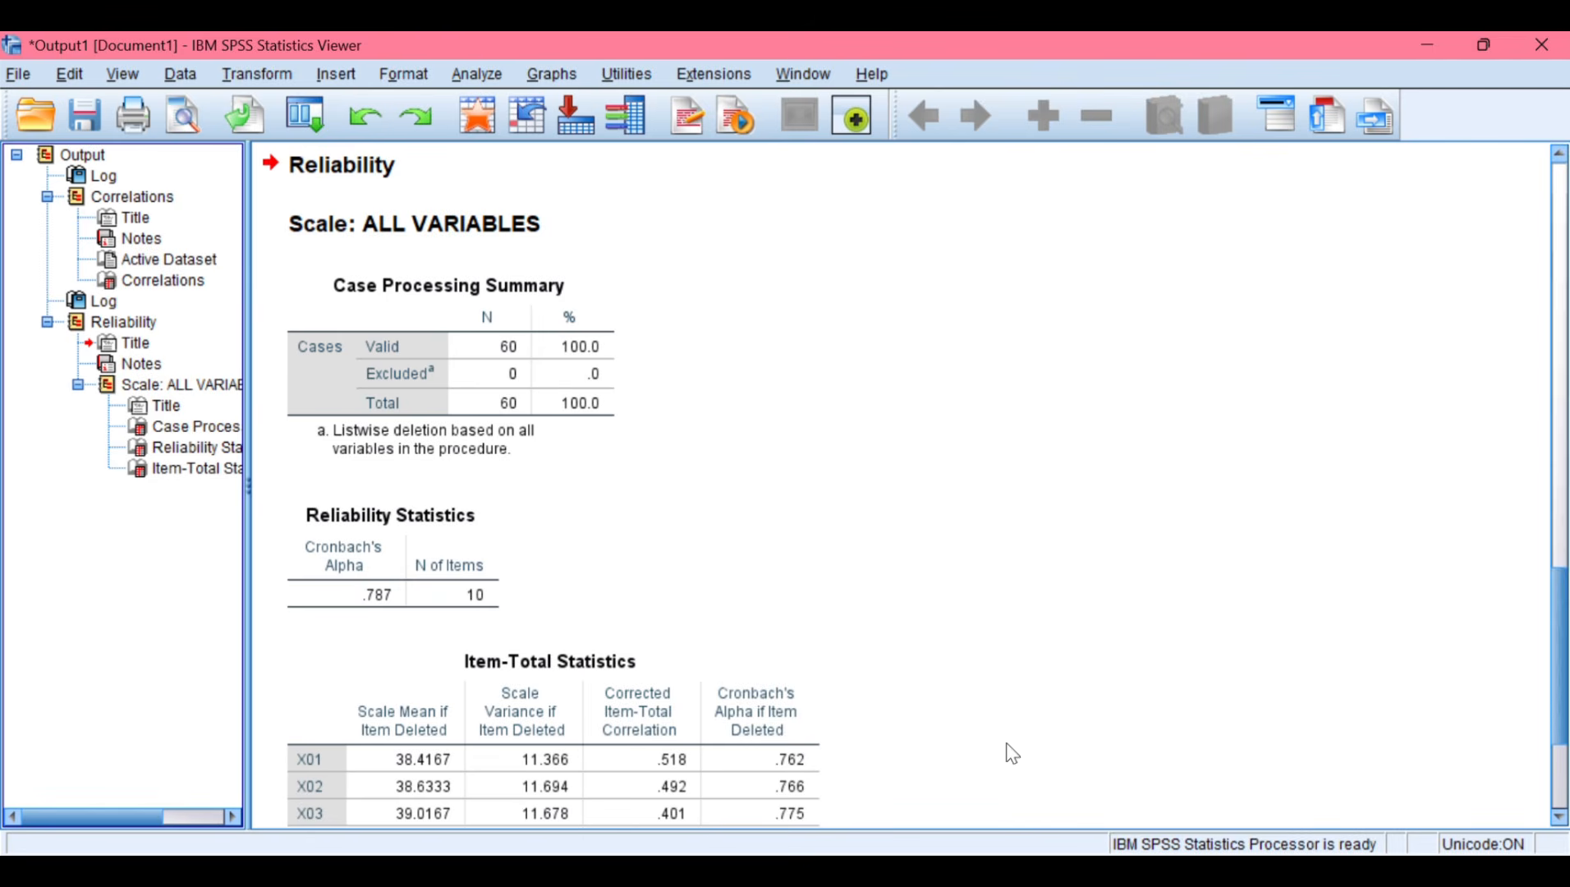
Switch to RStudio and load DATA PENELITIAN.xlsx from the Downloads folder into the Excel import dialog.
{"action": "mouse_move", "coordinate": [1027, 872]}
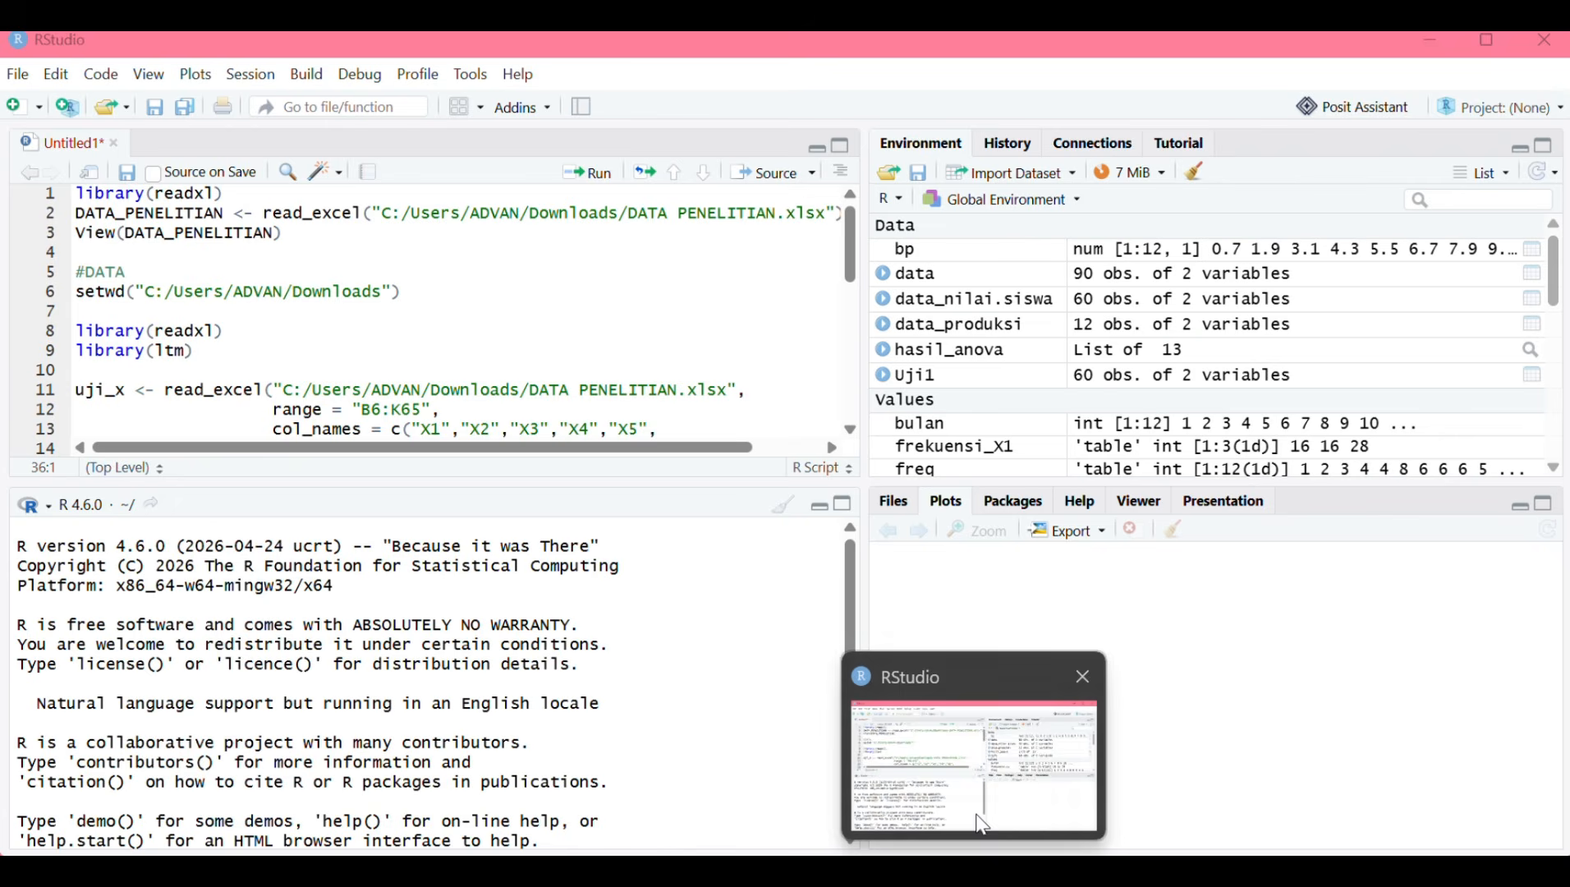
{"action": "left_click", "coordinate": [980, 823]}
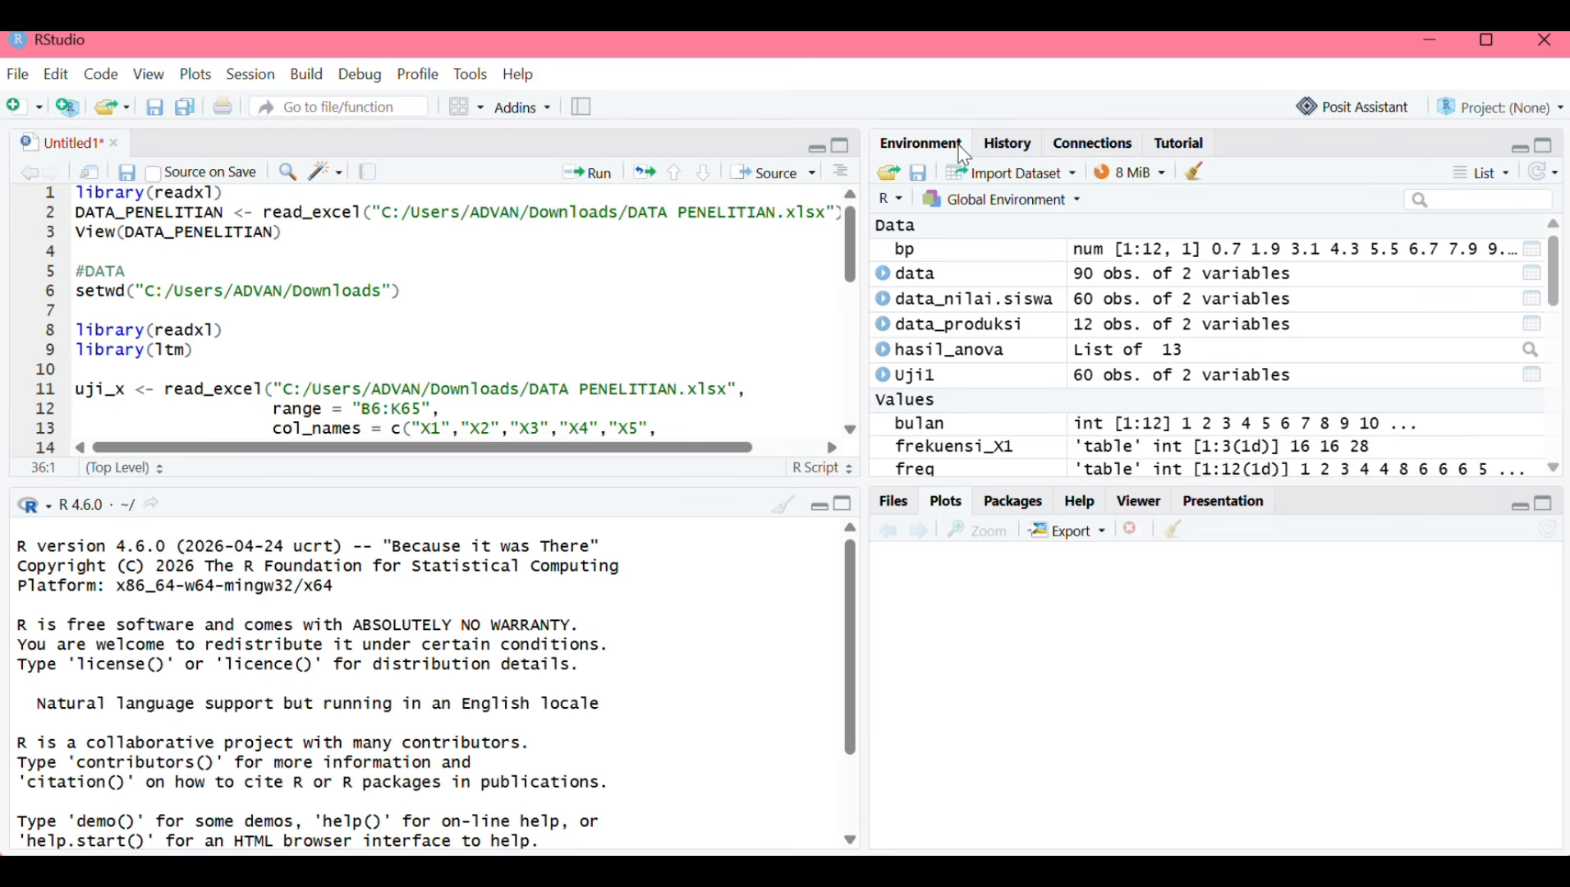
{"action": "left_click", "coordinate": [1029, 173]}
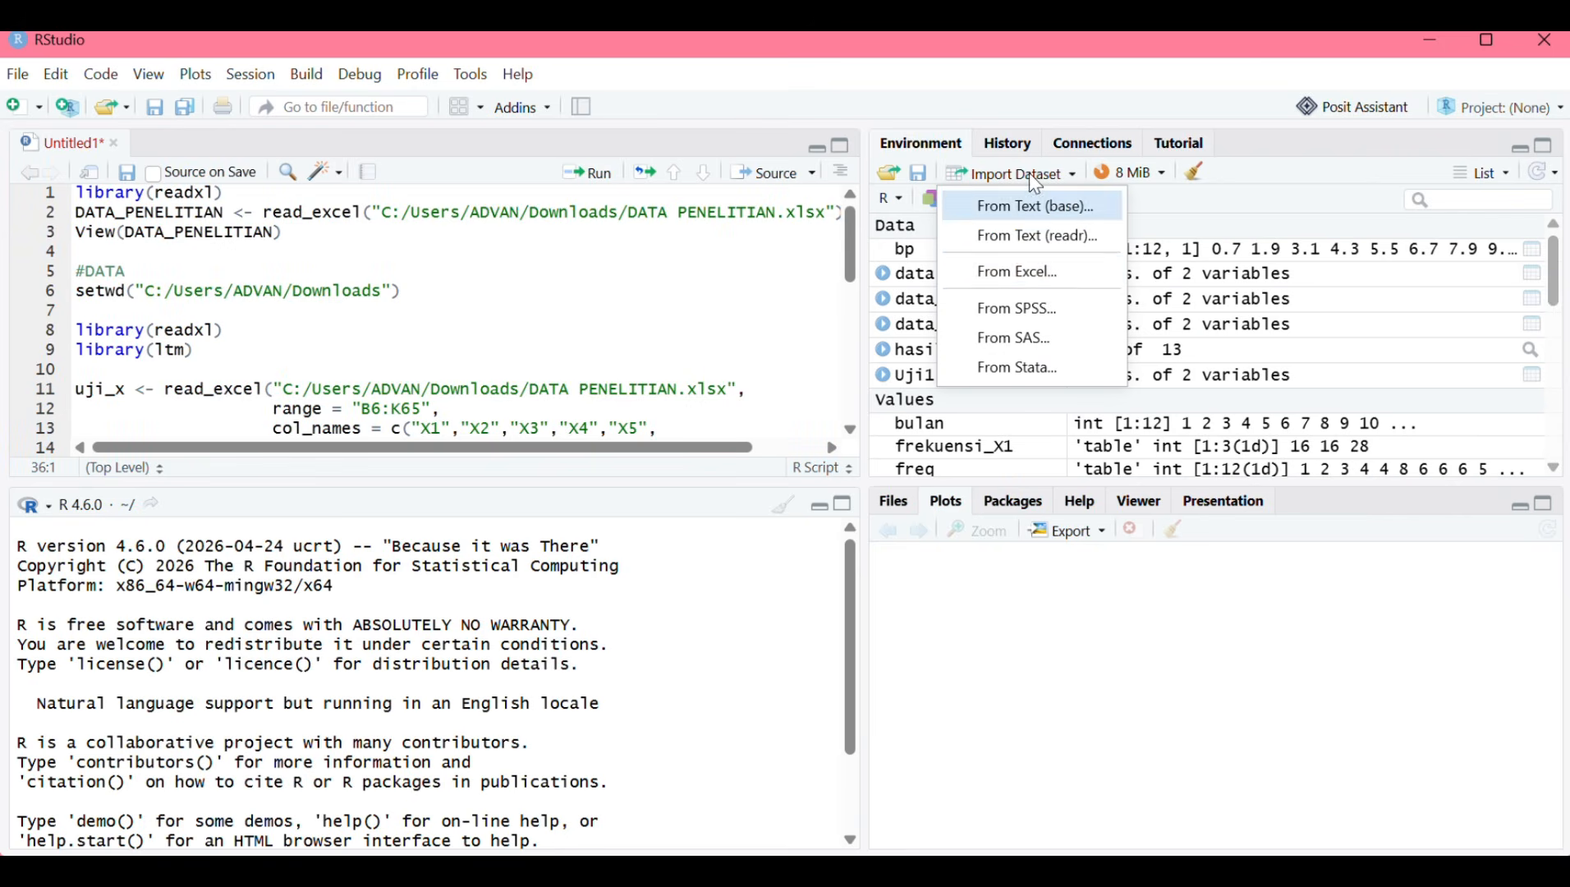
{"action": "left_click", "coordinate": [1058, 283]}
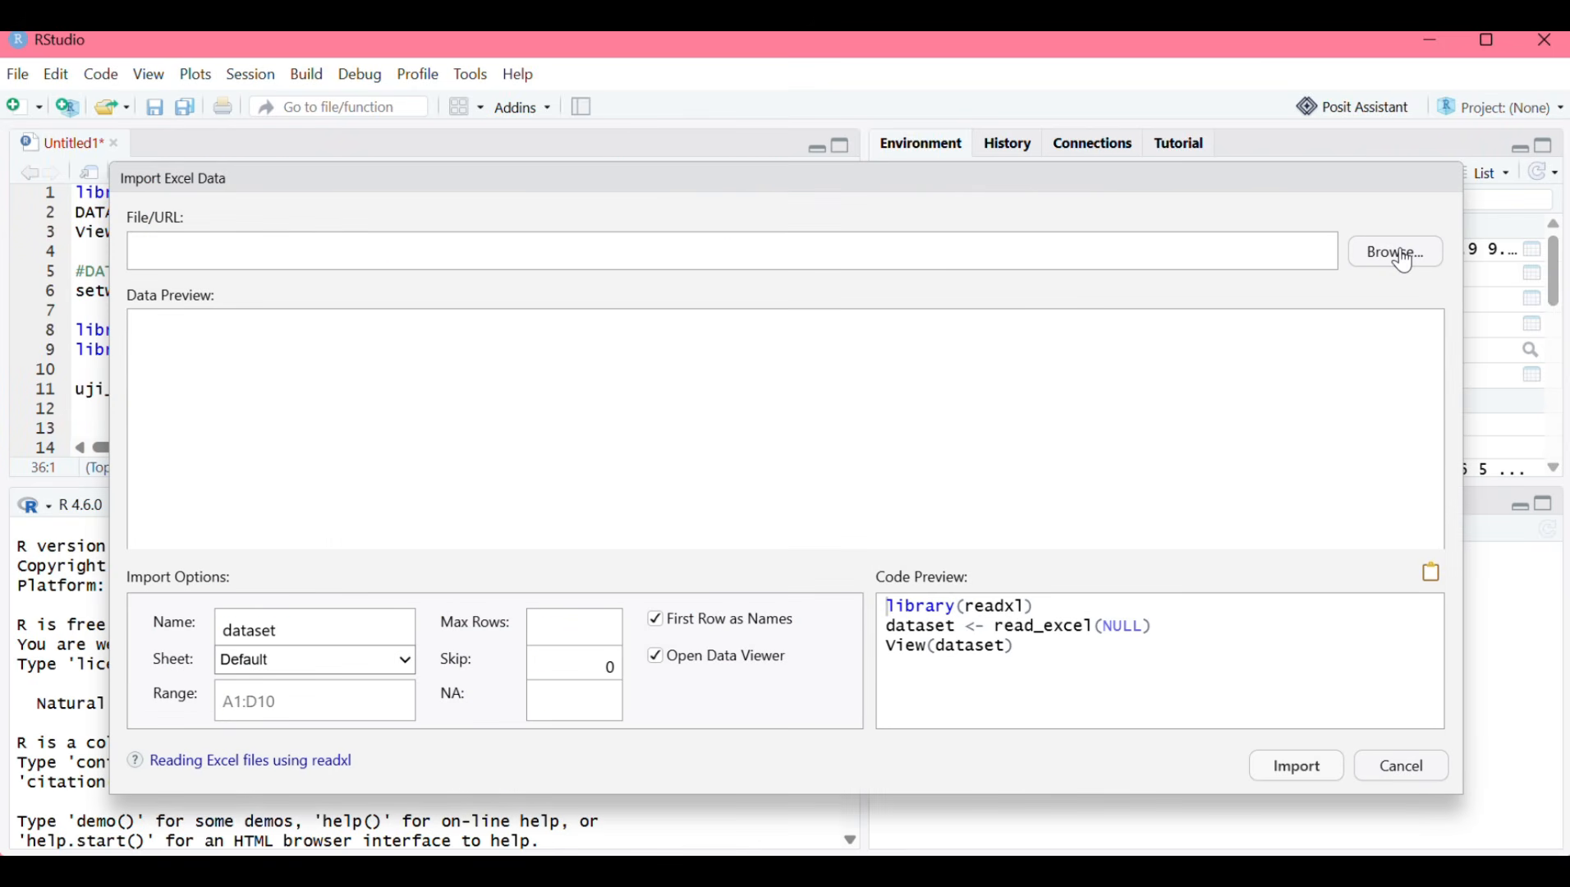
{"action": "left_click", "coordinate": [1400, 255]}
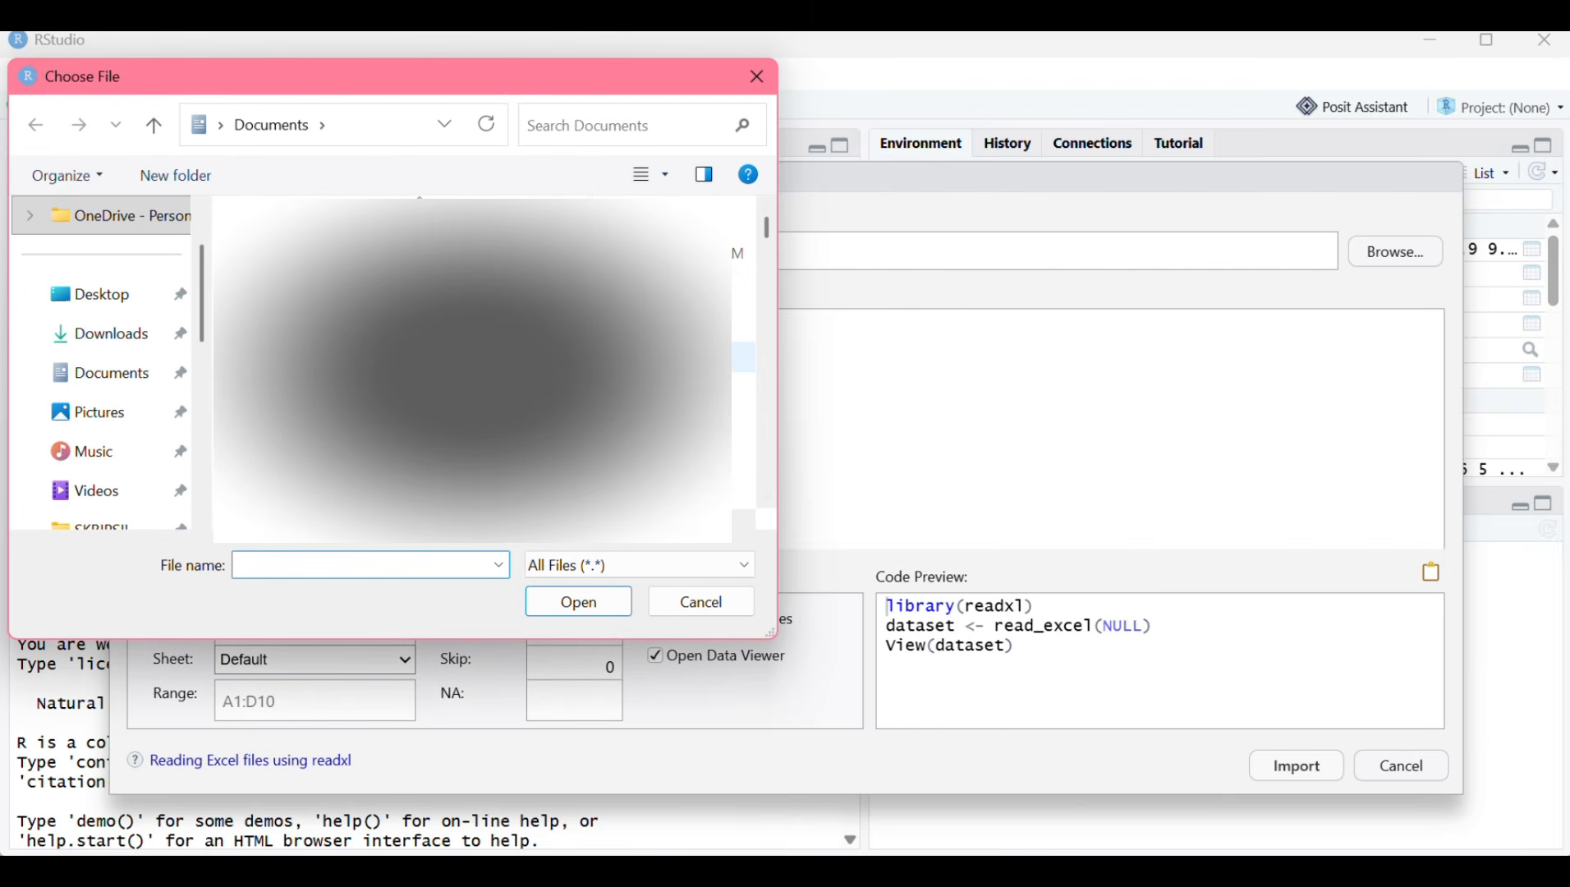
{"action": "left_click", "coordinate": [146, 348]}
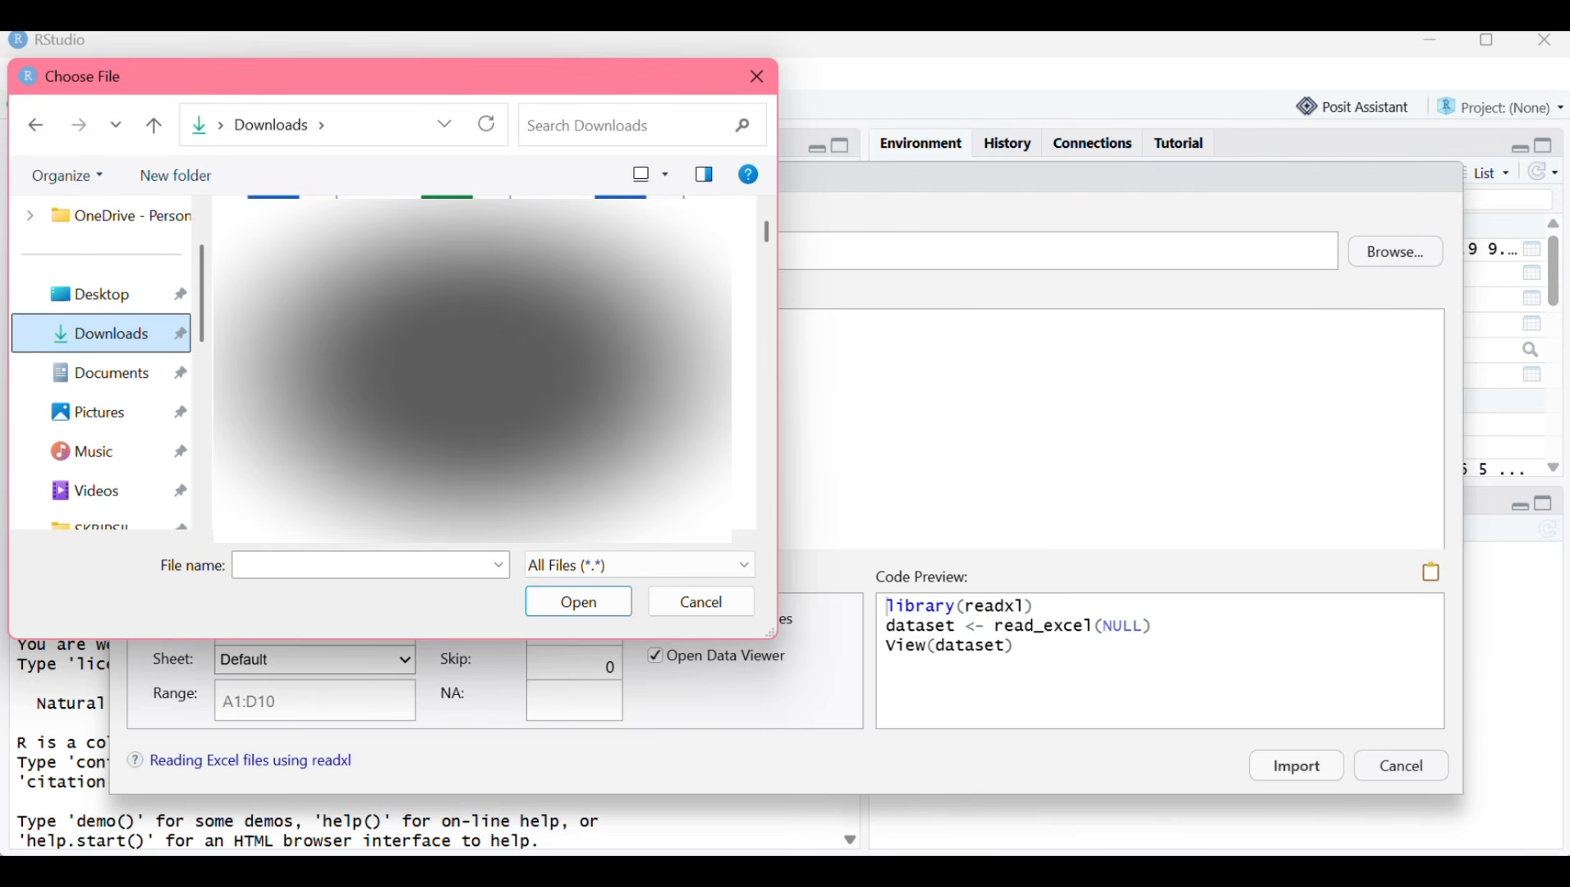
{"action": "double_click", "coordinate": [534, 386]}
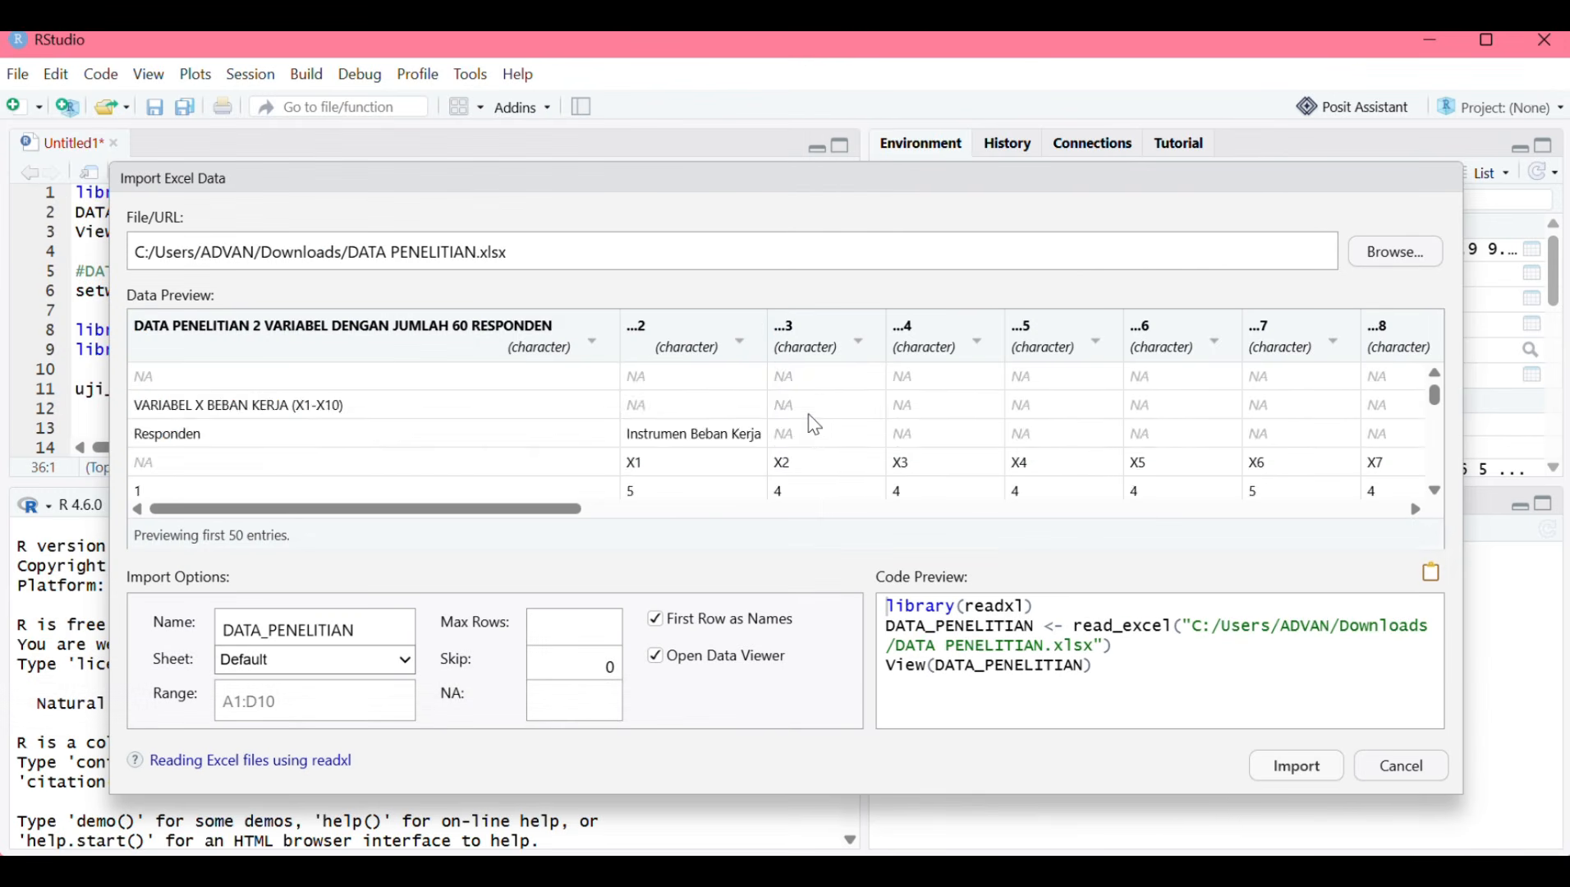
Check the data and code previews and import the workbook as DATA_PENELITIAN with first row as names.
{"action": "scroll", "coordinate": [813, 424], "scroll_direction": "down", "scroll_amount": 1}
{"action": "scroll", "coordinate": [813, 423], "scroll_direction": "up", "scroll_amount": 1}
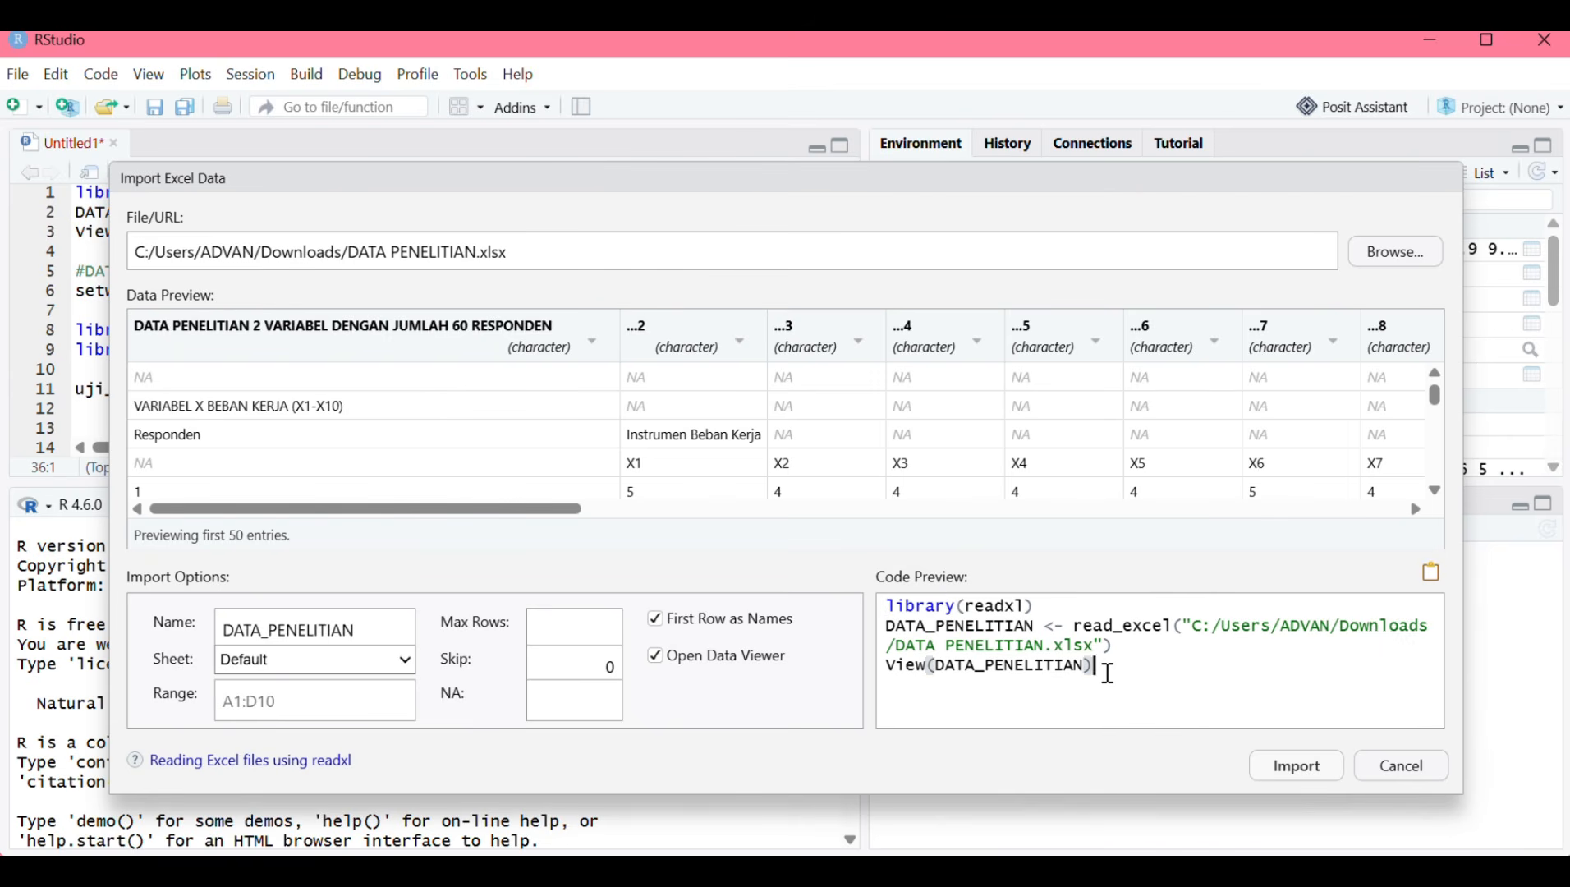
{"action": "left_click_drag", "start_coordinate": [1094, 666], "coordinate": [886, 612]}
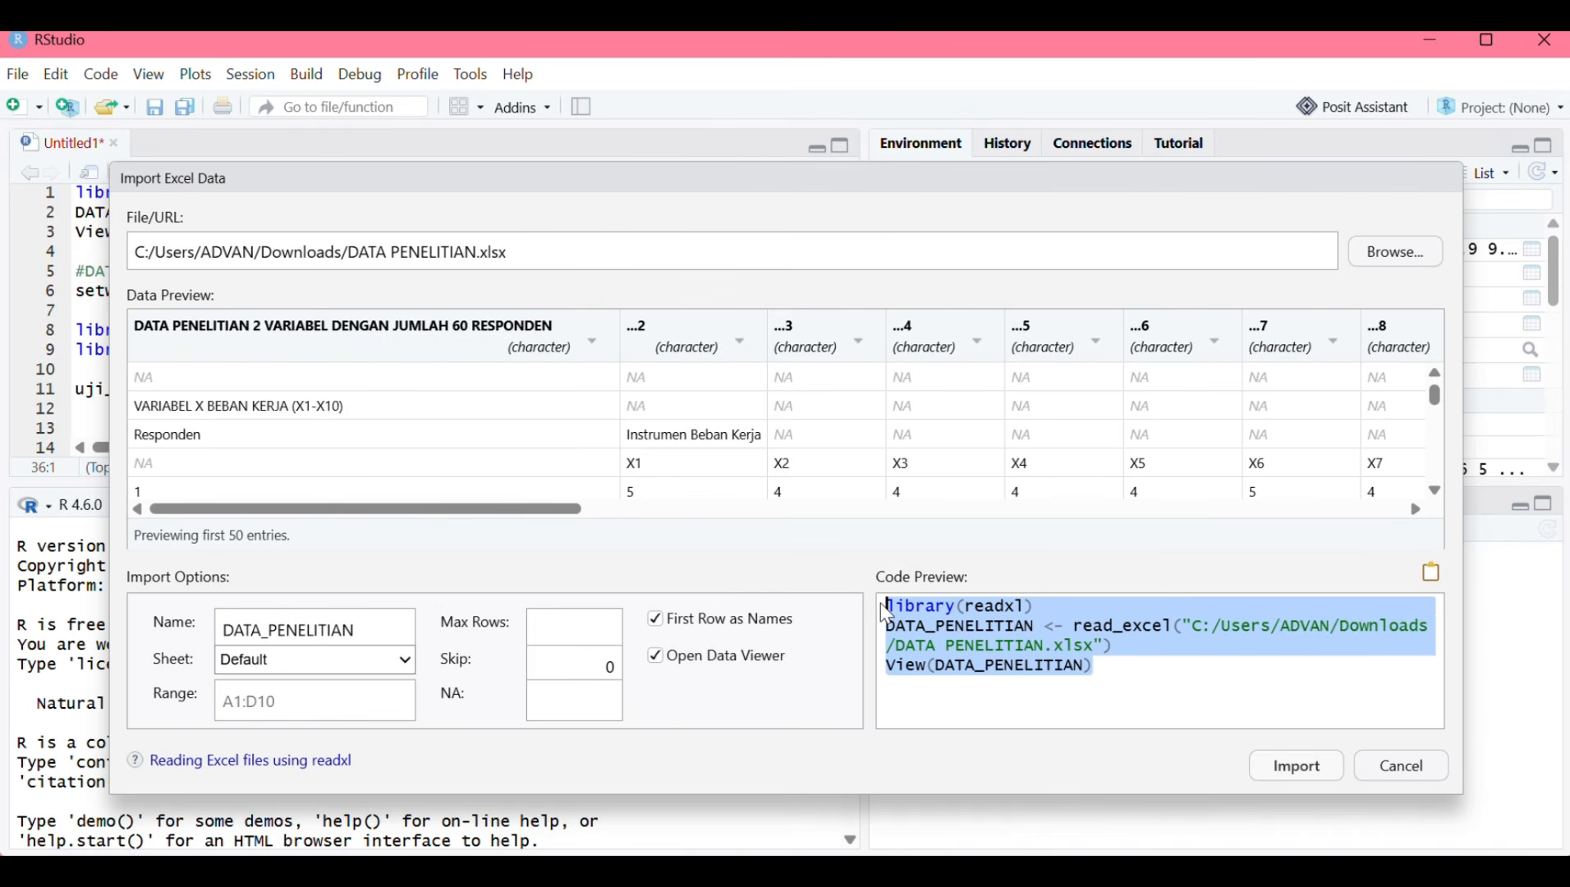
{"action": "left_click", "coordinate": [1150, 696]}
{"action": "left_click", "coordinate": [1295, 767]}
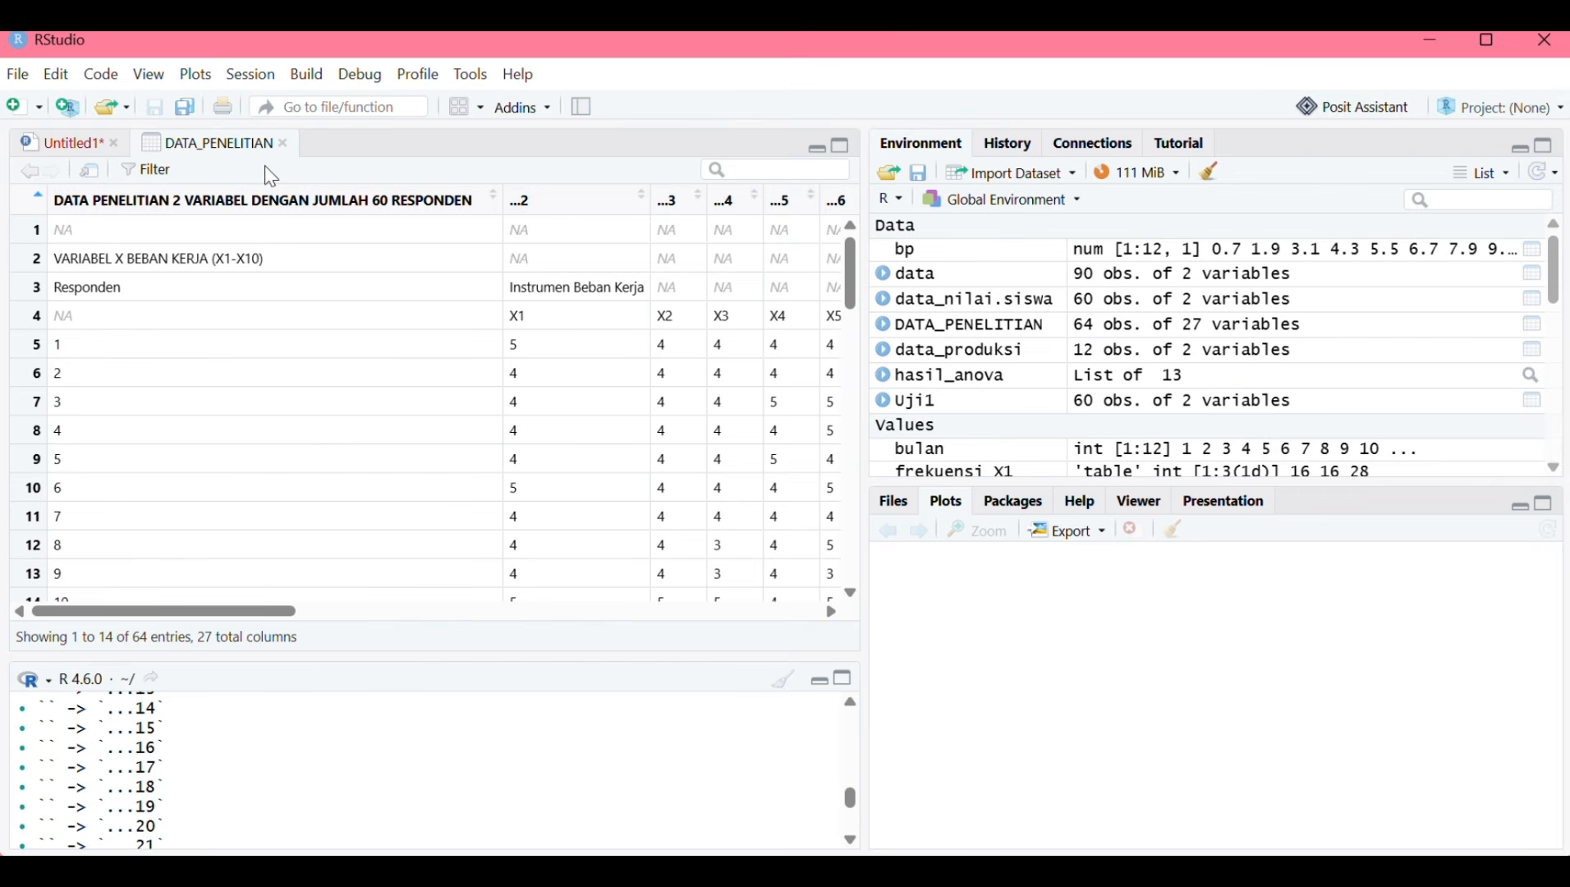
Return to the Untitled1 script and examine its working directory, readxl and ltm libraries, and the uji_x and uji_y import code.
{"action": "left_click", "coordinate": [87, 143]}
{"action": "scroll", "coordinate": [348, 299], "scroll_direction": "up", "scroll_amount": 1}
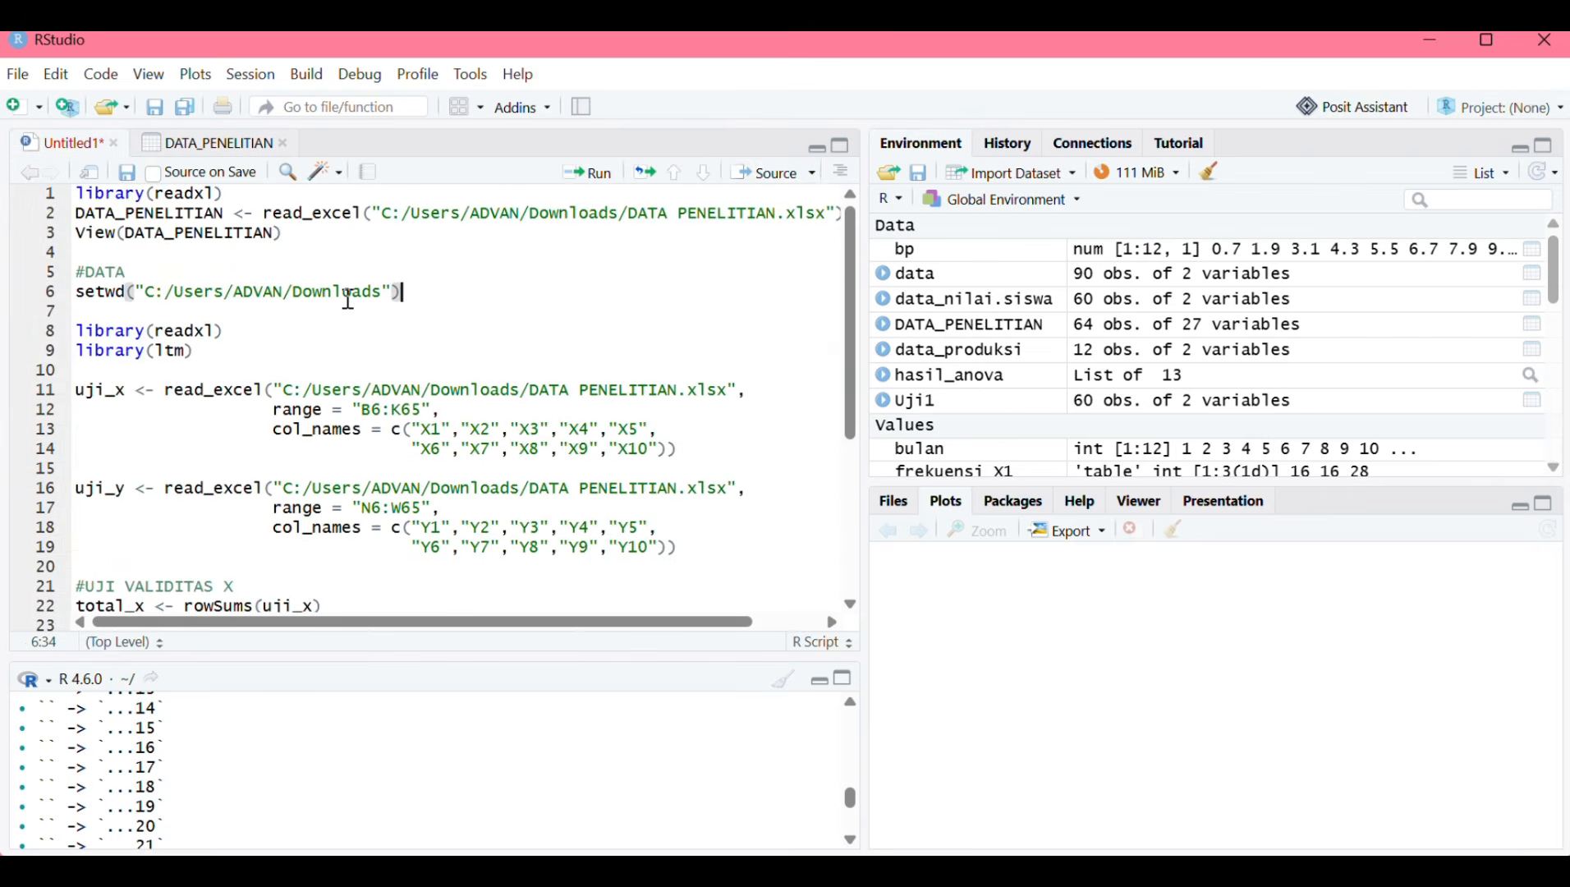
{"action": "left_click", "coordinate": [338, 238]}
{"action": "scroll", "coordinate": [288, 249], "scroll_direction": "down", "scroll_amount": 2}
{"action": "scroll", "coordinate": [287, 248], "scroll_direction": "down", "scroll_amount": 1}
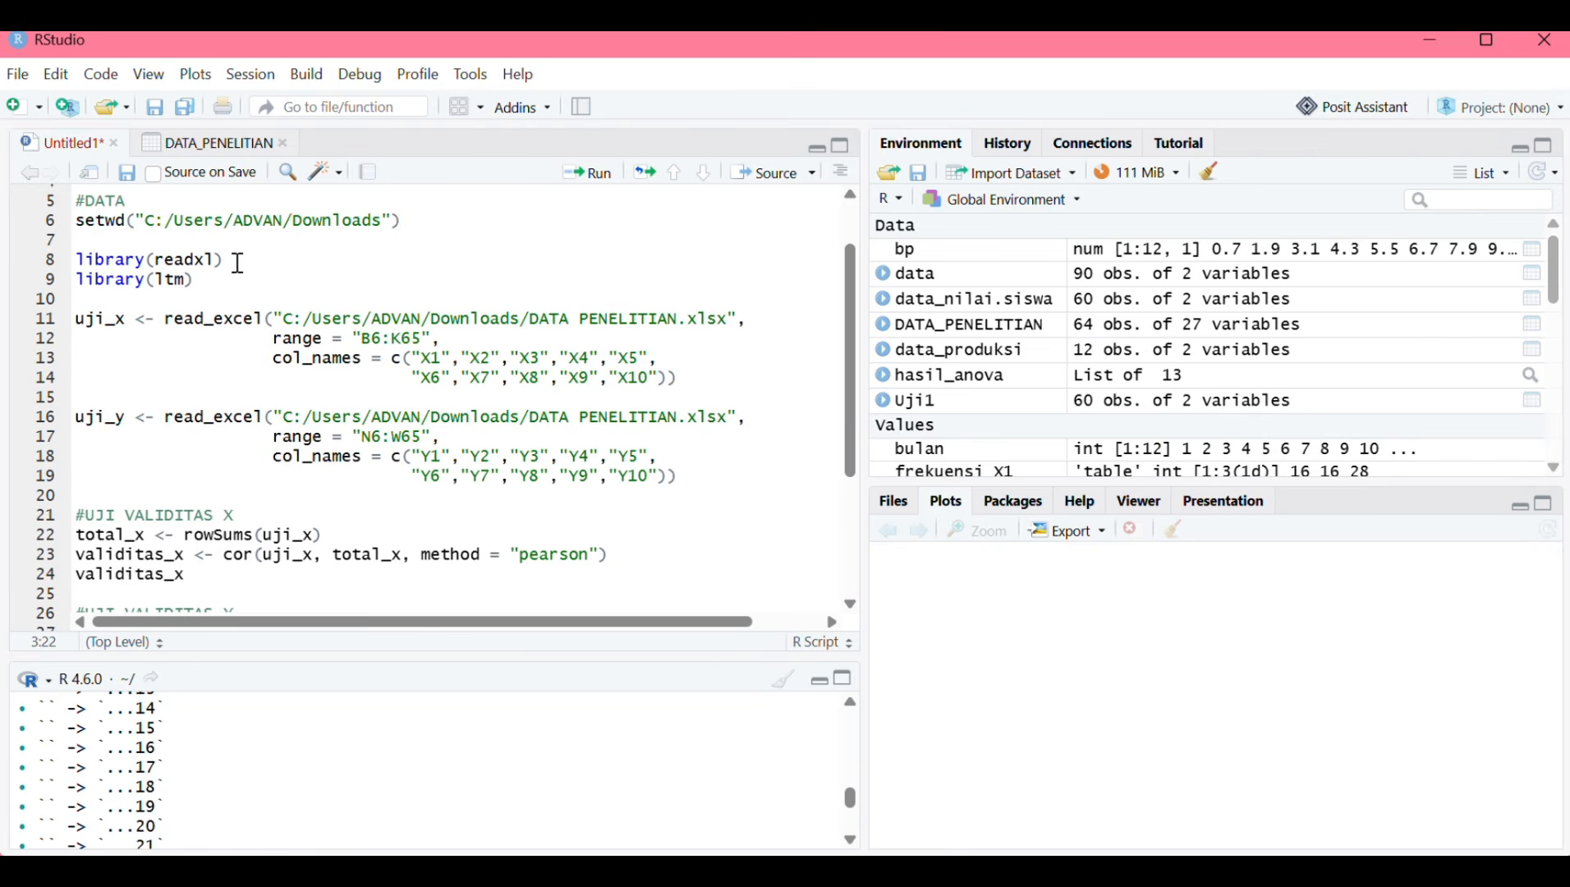
{"action": "left_click", "coordinate": [141, 199]}
{"action": "left_click", "coordinate": [211, 284]}
{"action": "scroll", "coordinate": [301, 312], "scroll_direction": "down", "scroll_amount": 3}
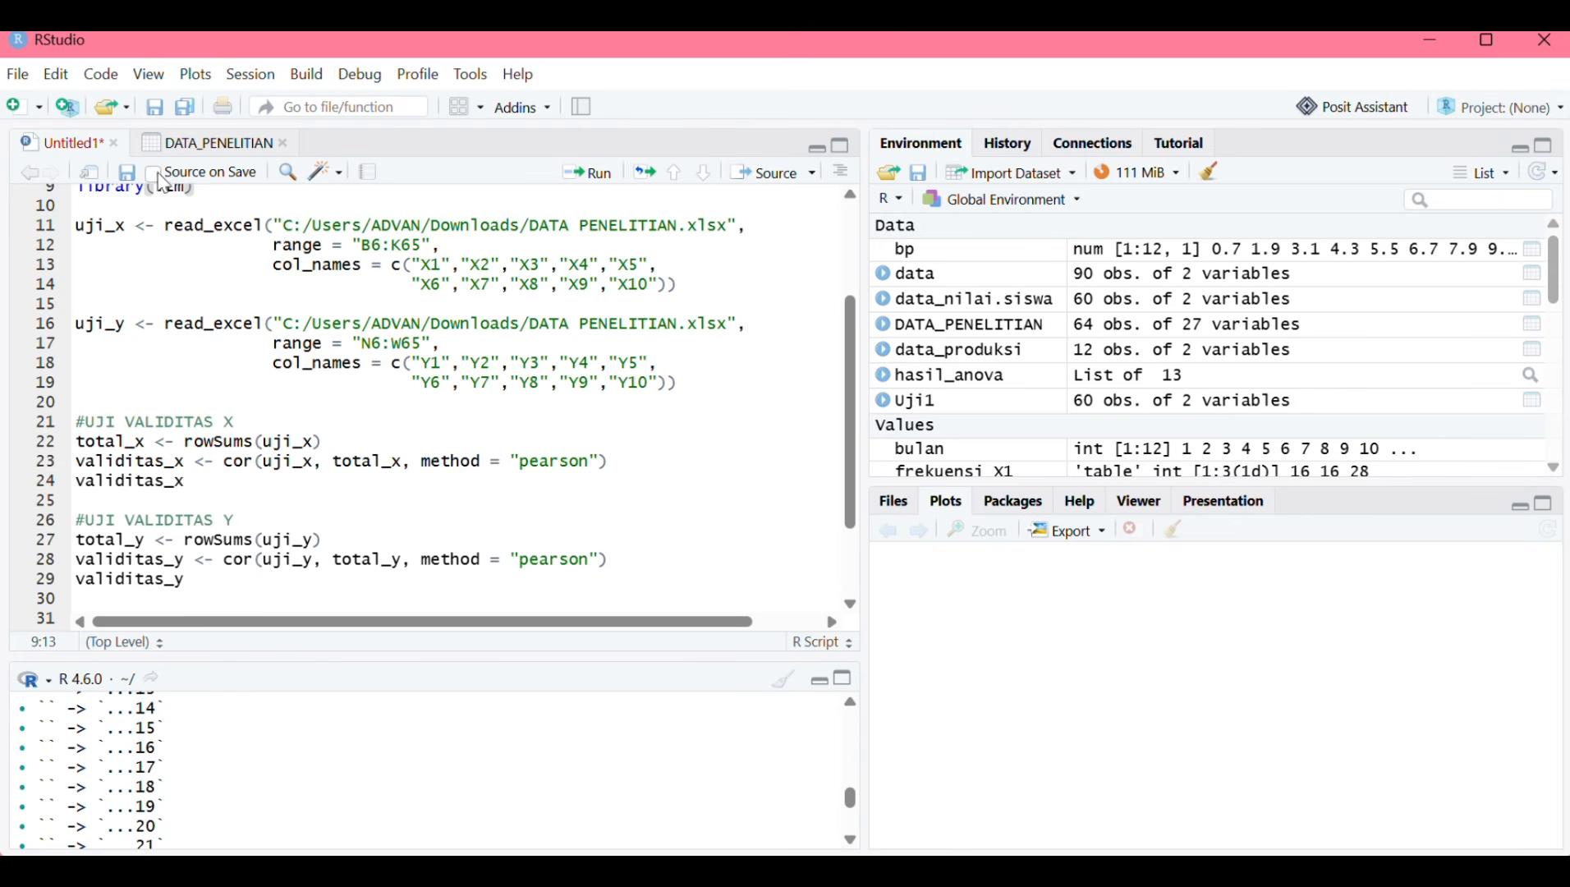
Examine the script's validity and Cronbach's alpha sections for X and Y, and return to its first lines.
{"action": "scroll", "coordinate": [293, 435], "scroll_direction": "down", "scroll_amount": 2}
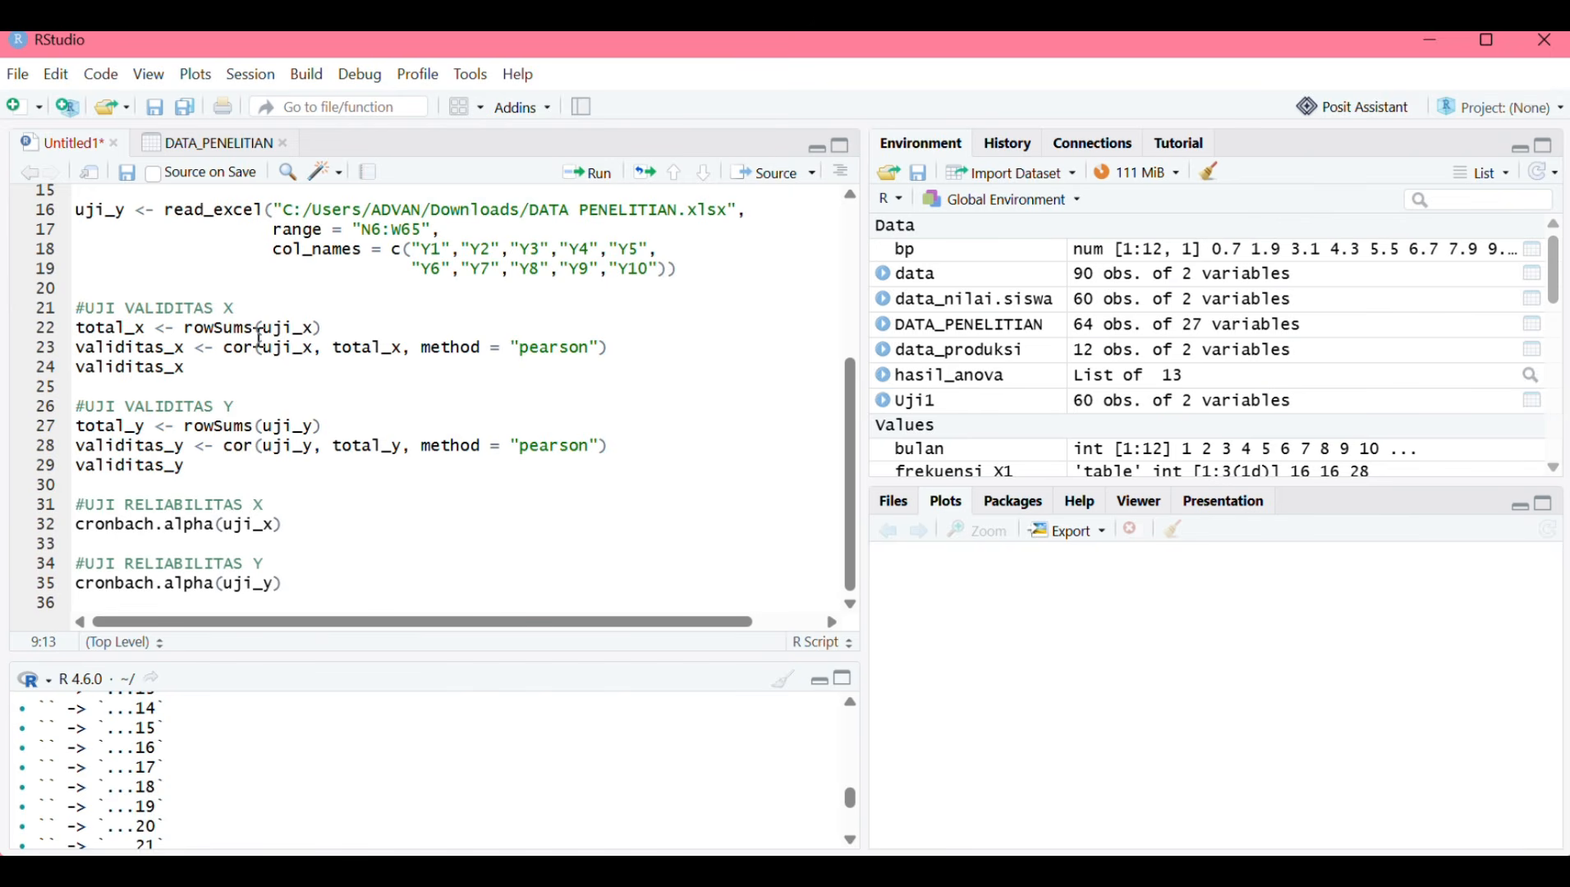
{"action": "left_click", "coordinate": [326, 326]}
{"action": "key", "text": "Down"}
{"action": "key", "text": "Down"}
{"action": "scroll", "coordinate": [361, 397], "scroll_direction": "up", "scroll_amount": 3}
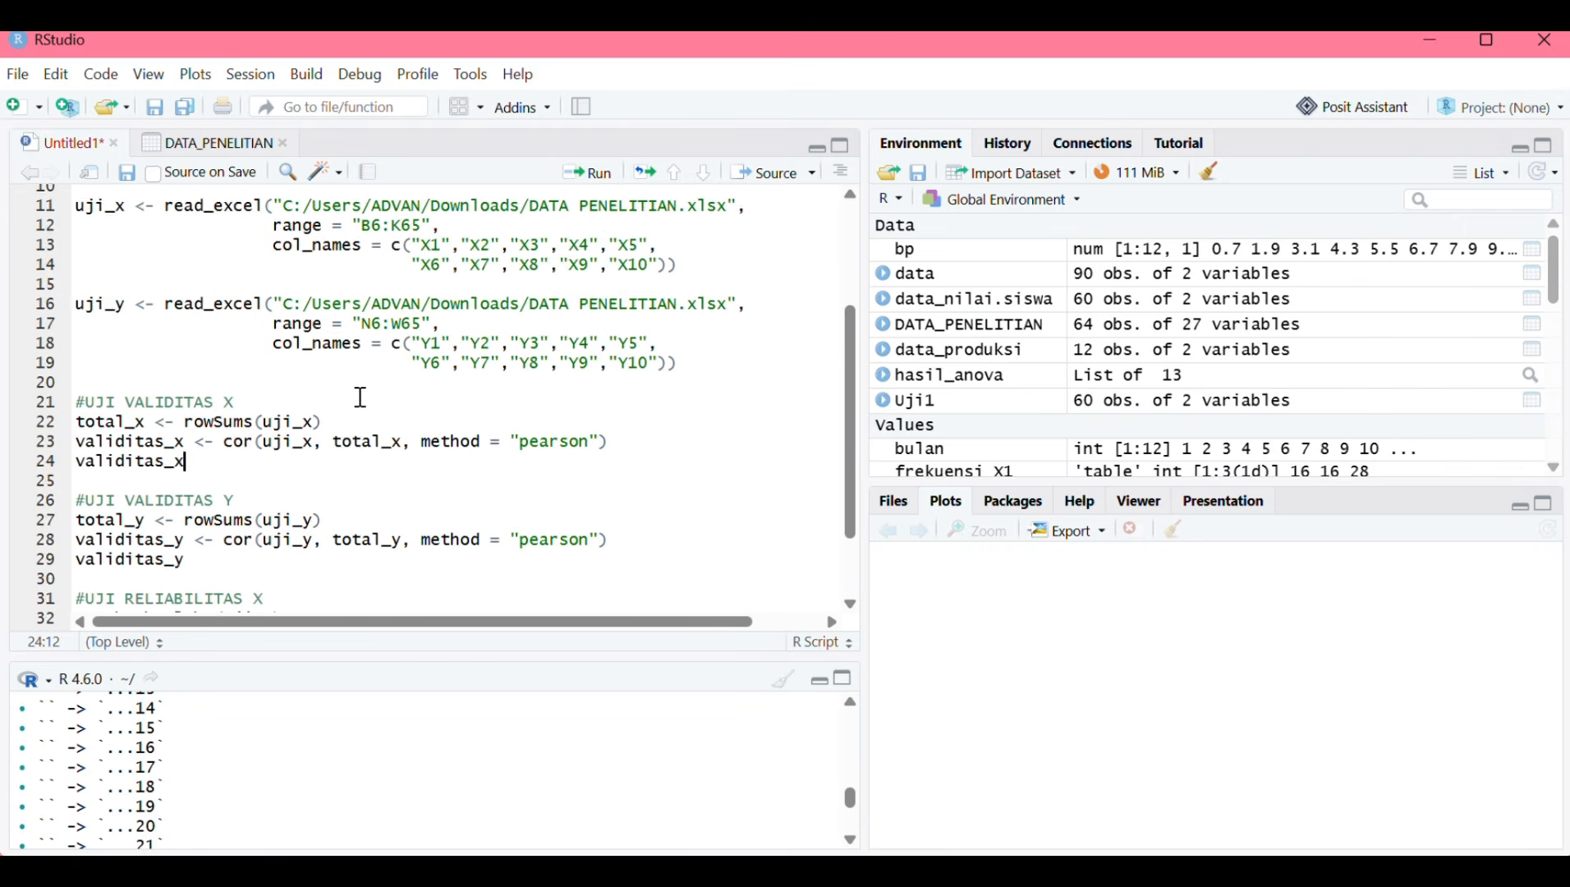
{"action": "scroll", "coordinate": [360, 396], "scroll_direction": "up", "scroll_amount": 2}
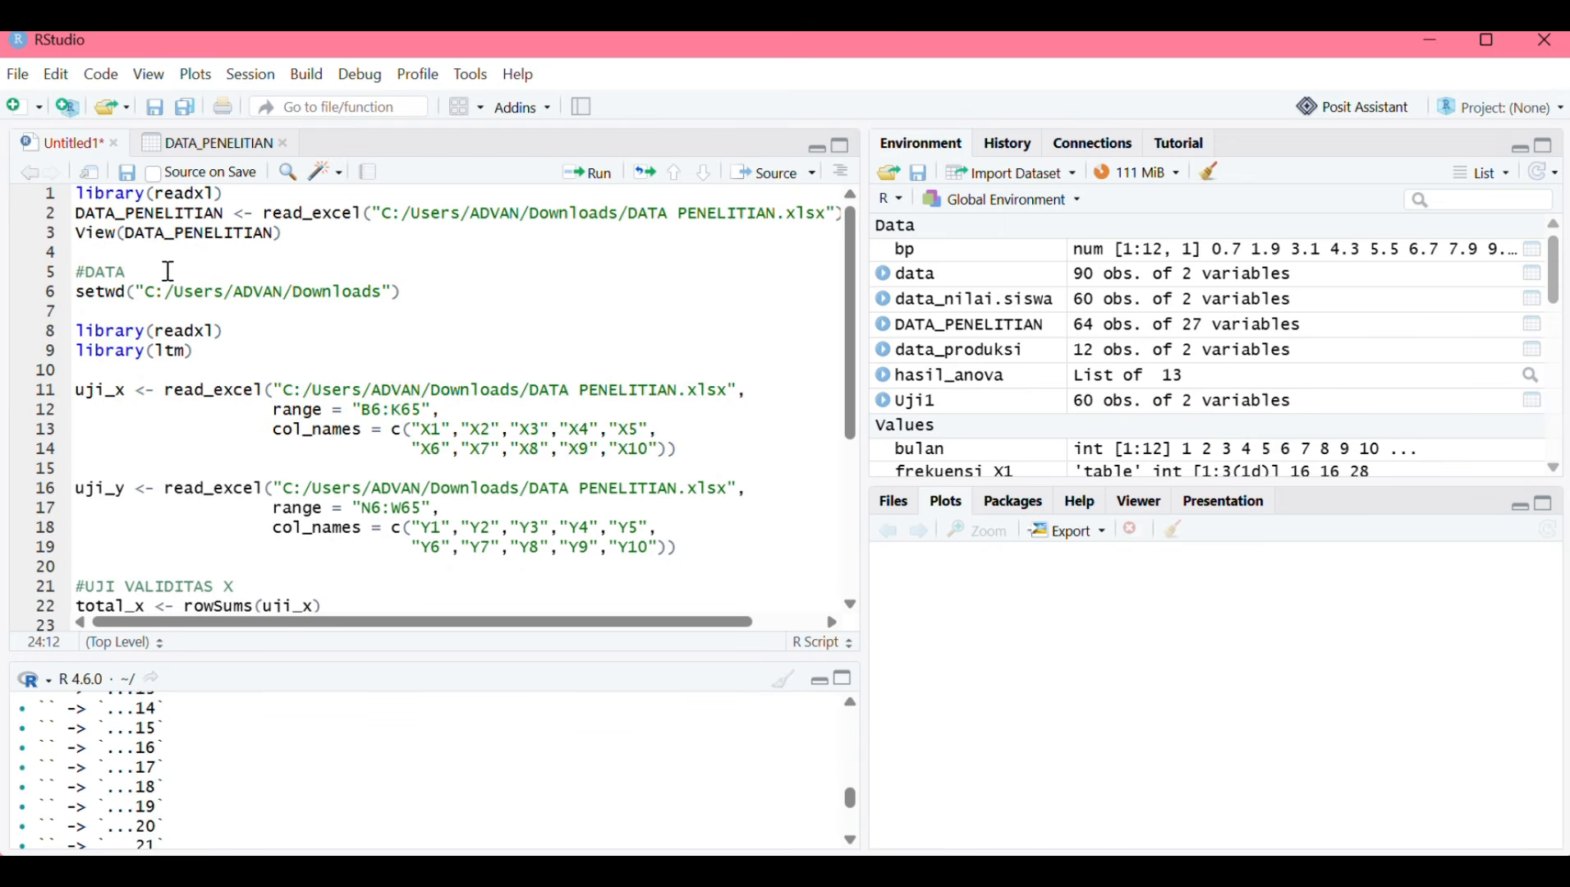
Run the script's #DATA section, setting the working directory, loading readxl and ltm, and importing uji_x and uji_y.
{"action": "left_click", "coordinate": [125, 272]}
{"action": "scroll", "coordinate": [165, 309], "scroll_direction": "down", "scroll_amount": 2}
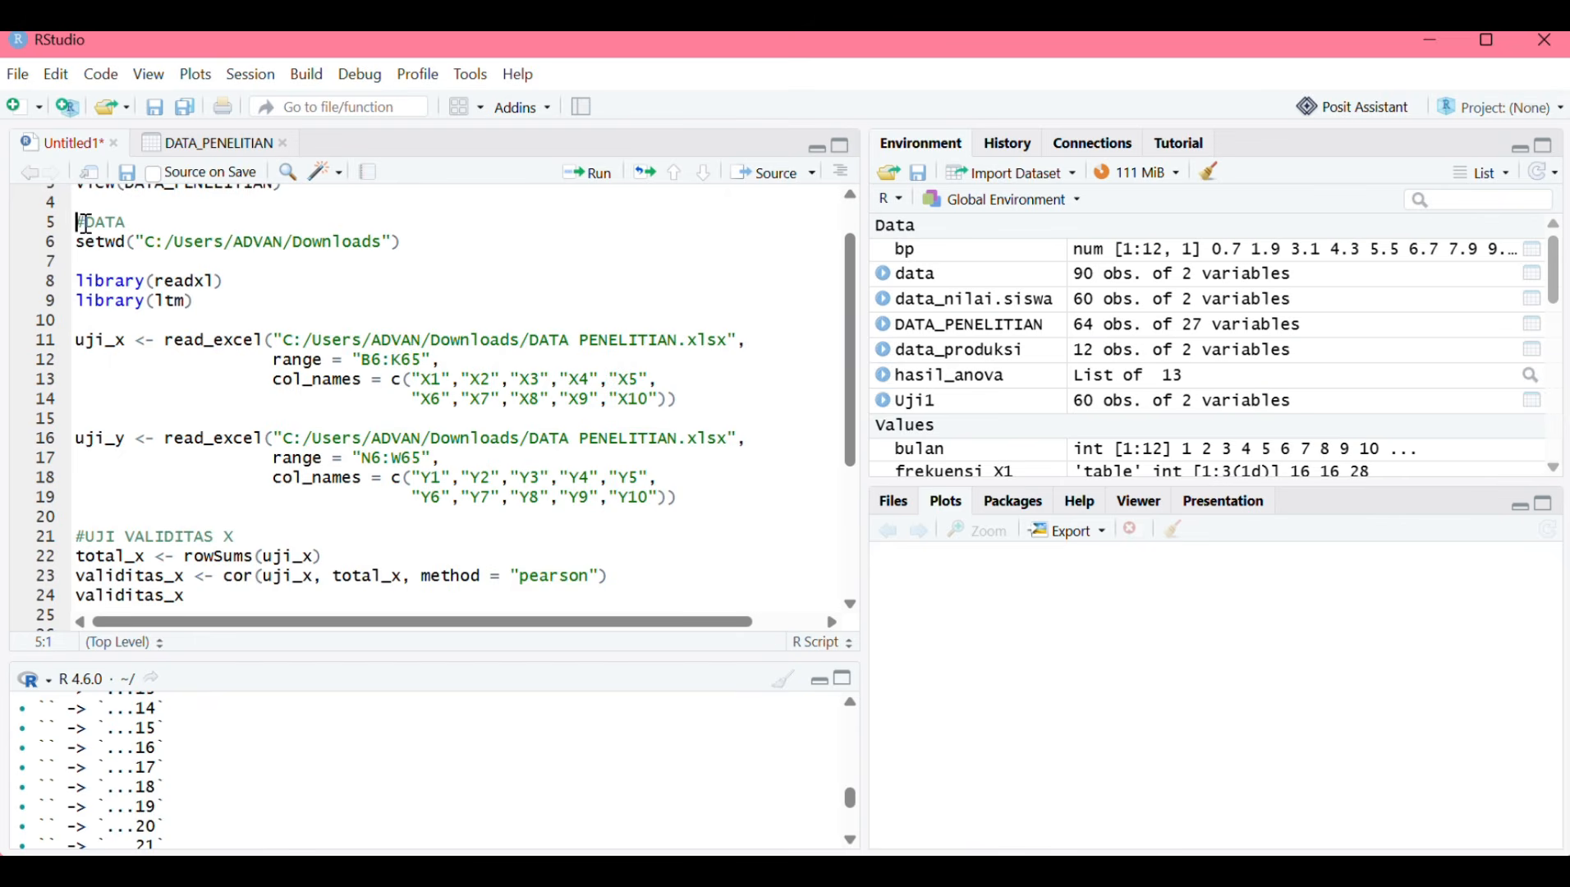
{"action": "left_click", "coordinate": [604, 176]}
{"action": "left_click", "coordinate": [604, 176]}
{"action": "left_click", "coordinate": [604, 176]}
{"action": "left_click", "coordinate": [604, 176]}
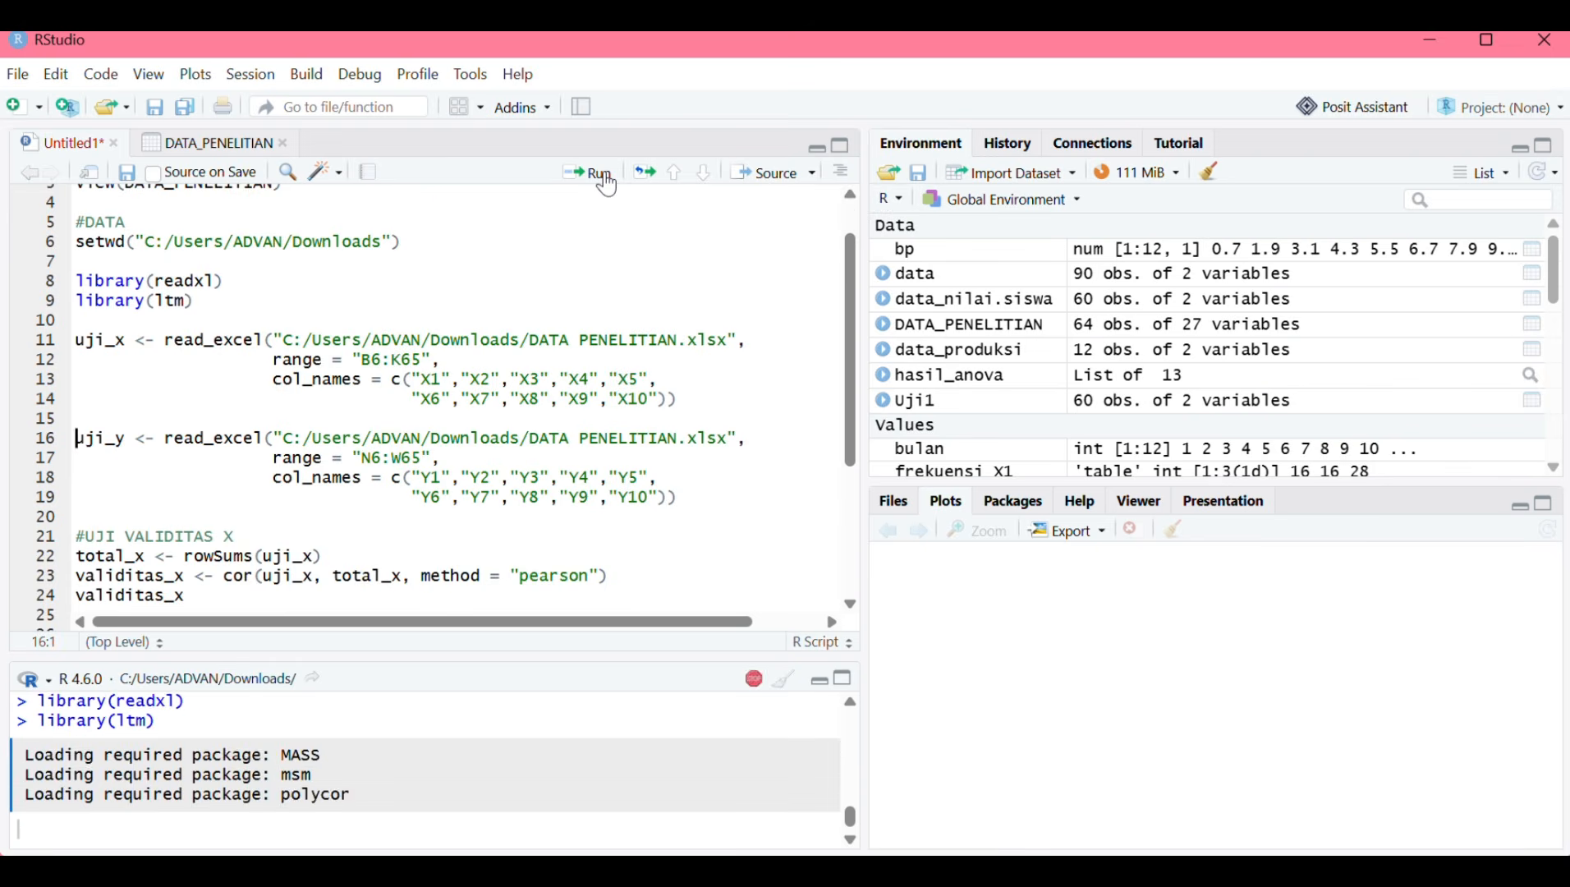
{"action": "left_click", "coordinate": [605, 176]}
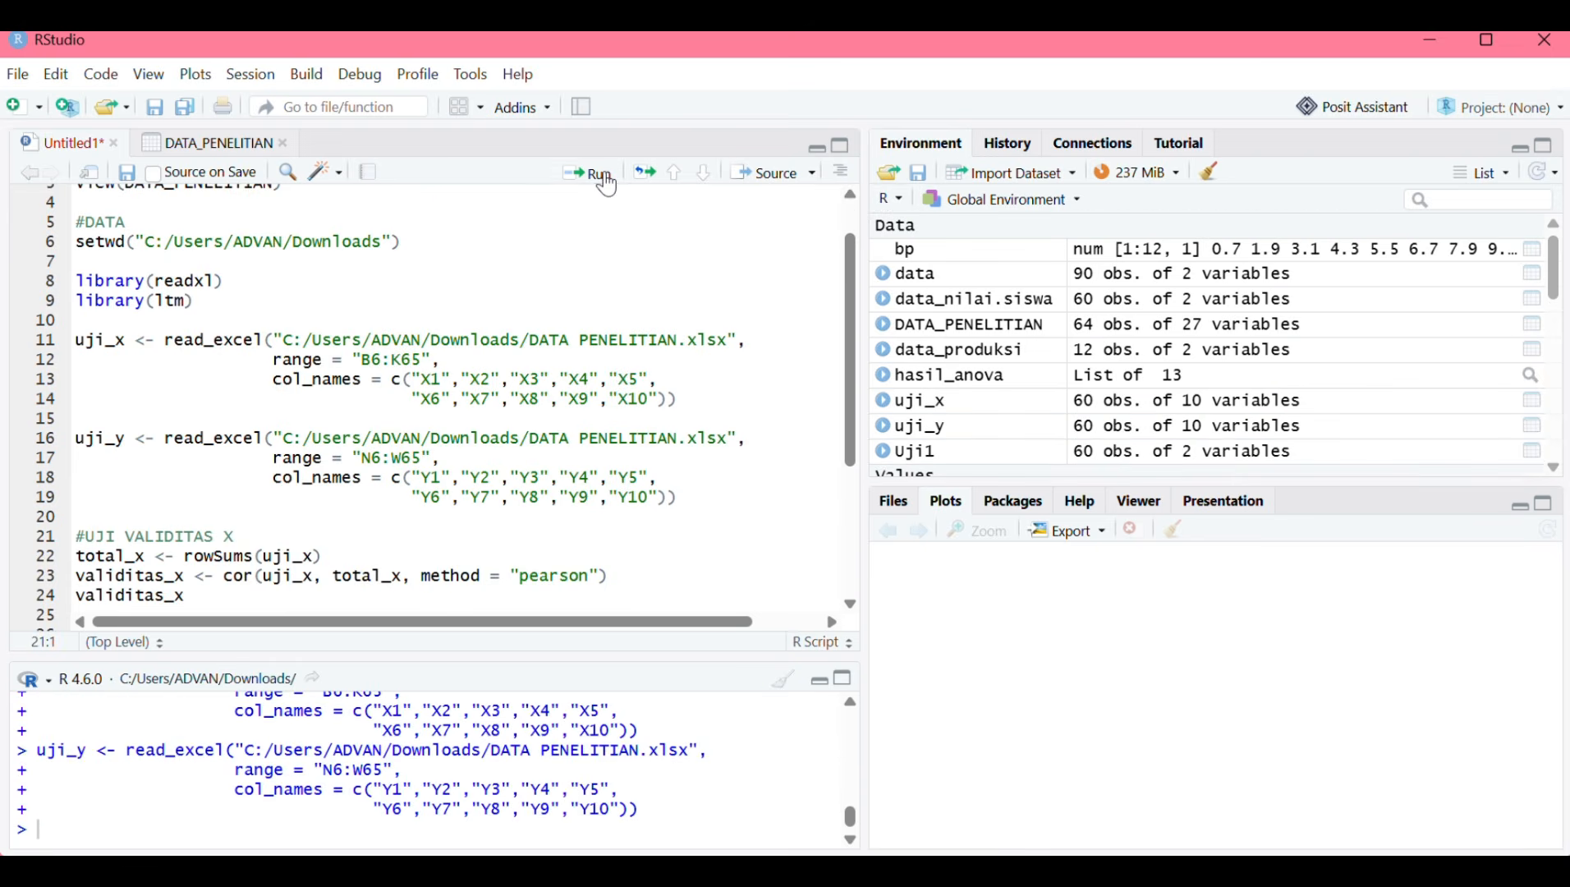
Run the #UJI VALIDITAS X section to compute and print the Pearson correlations of the X items with total_x.
{"action": "left_click", "coordinate": [604, 176]}
{"action": "left_click", "coordinate": [604, 176]}
{"action": "left_click", "coordinate": [604, 176]}
{"action": "left_click", "coordinate": [605, 175]}
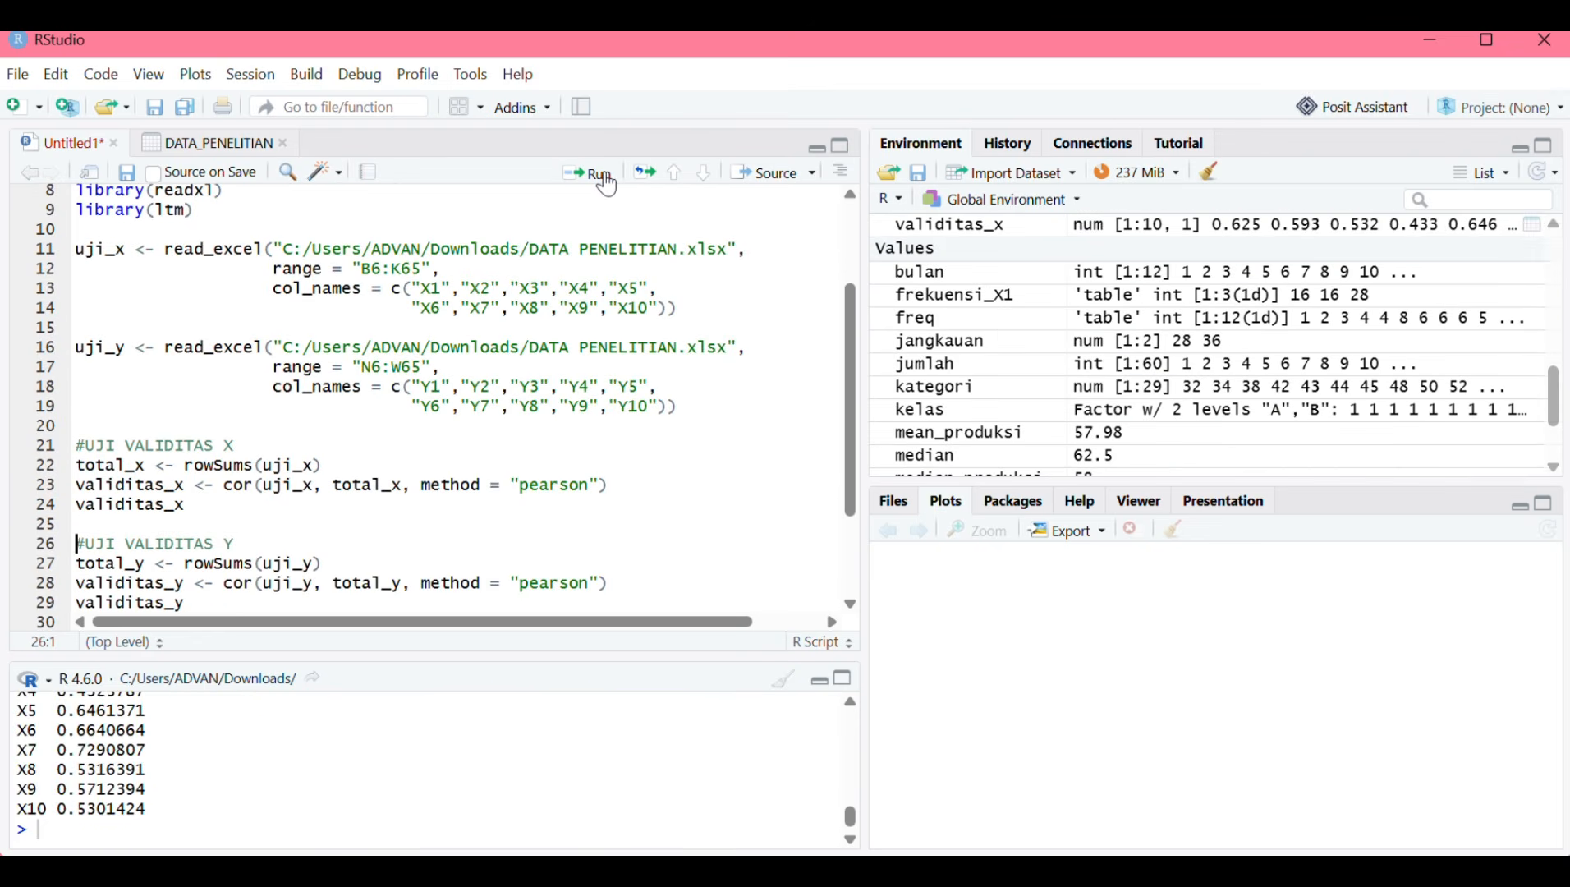
Run the #UJI VALIDITAS Y section to compute and print the Pearson correlations of the Y items with total_y.
{"action": "left_click", "coordinate": [604, 176]}
{"action": "left_click", "coordinate": [604, 175]}
{"action": "left_click", "coordinate": [604, 175]}
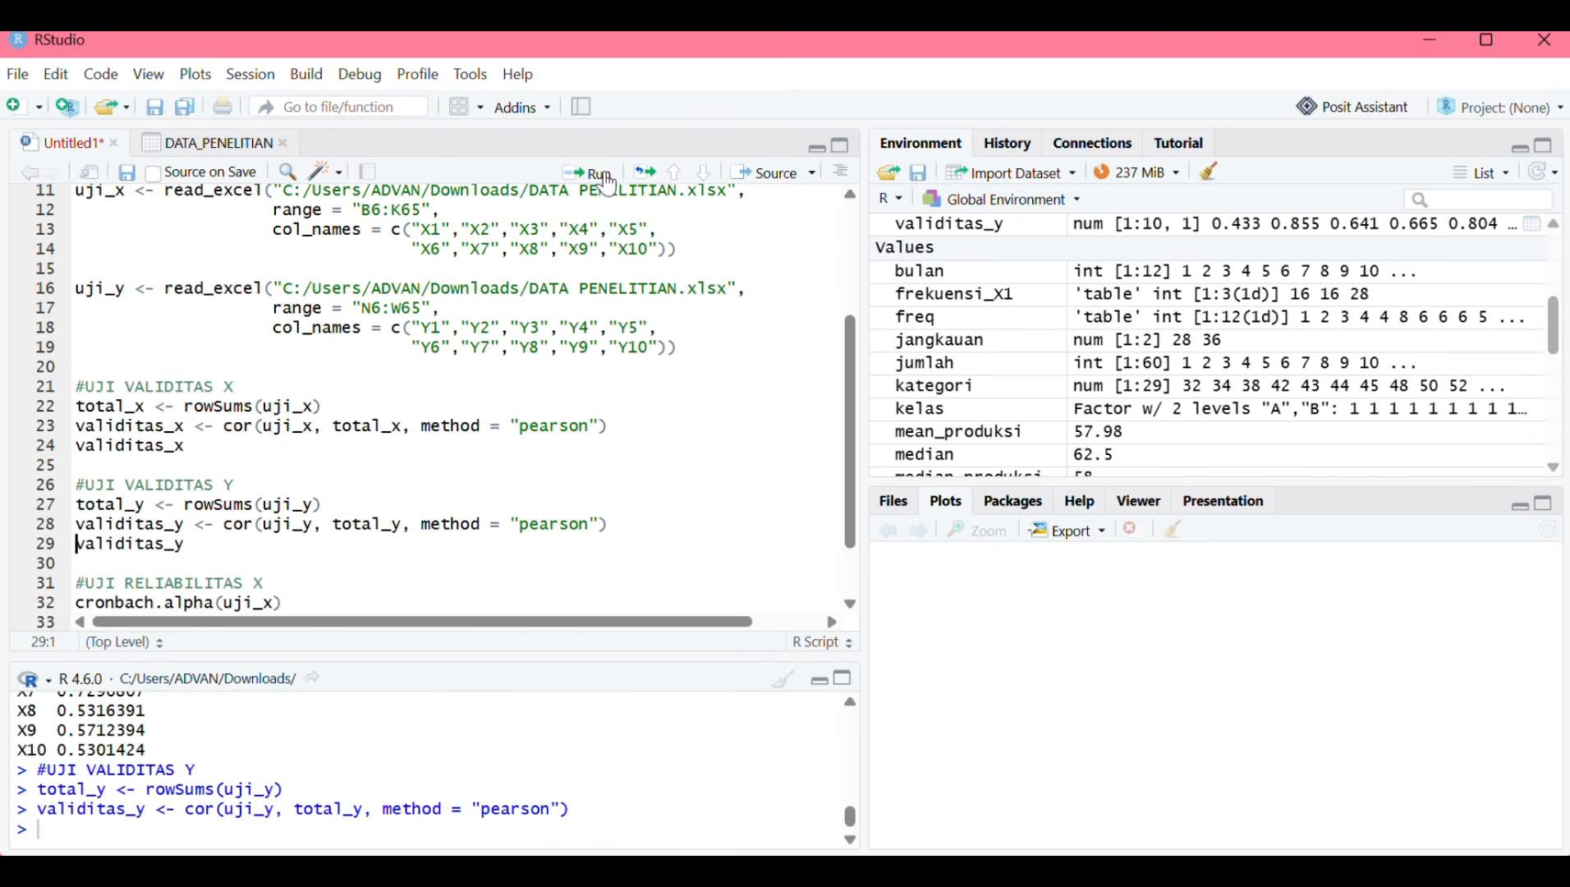
{"action": "left_click", "coordinate": [604, 176]}
Run the reliability sections, computing Cronbach's alpha for uji_x and uji_y.
{"action": "left_click", "coordinate": [604, 175]}
{"action": "left_click", "coordinate": [605, 176]}
{"action": "left_click", "coordinate": [606, 177]}
{"action": "left_click", "coordinate": [606, 177]}
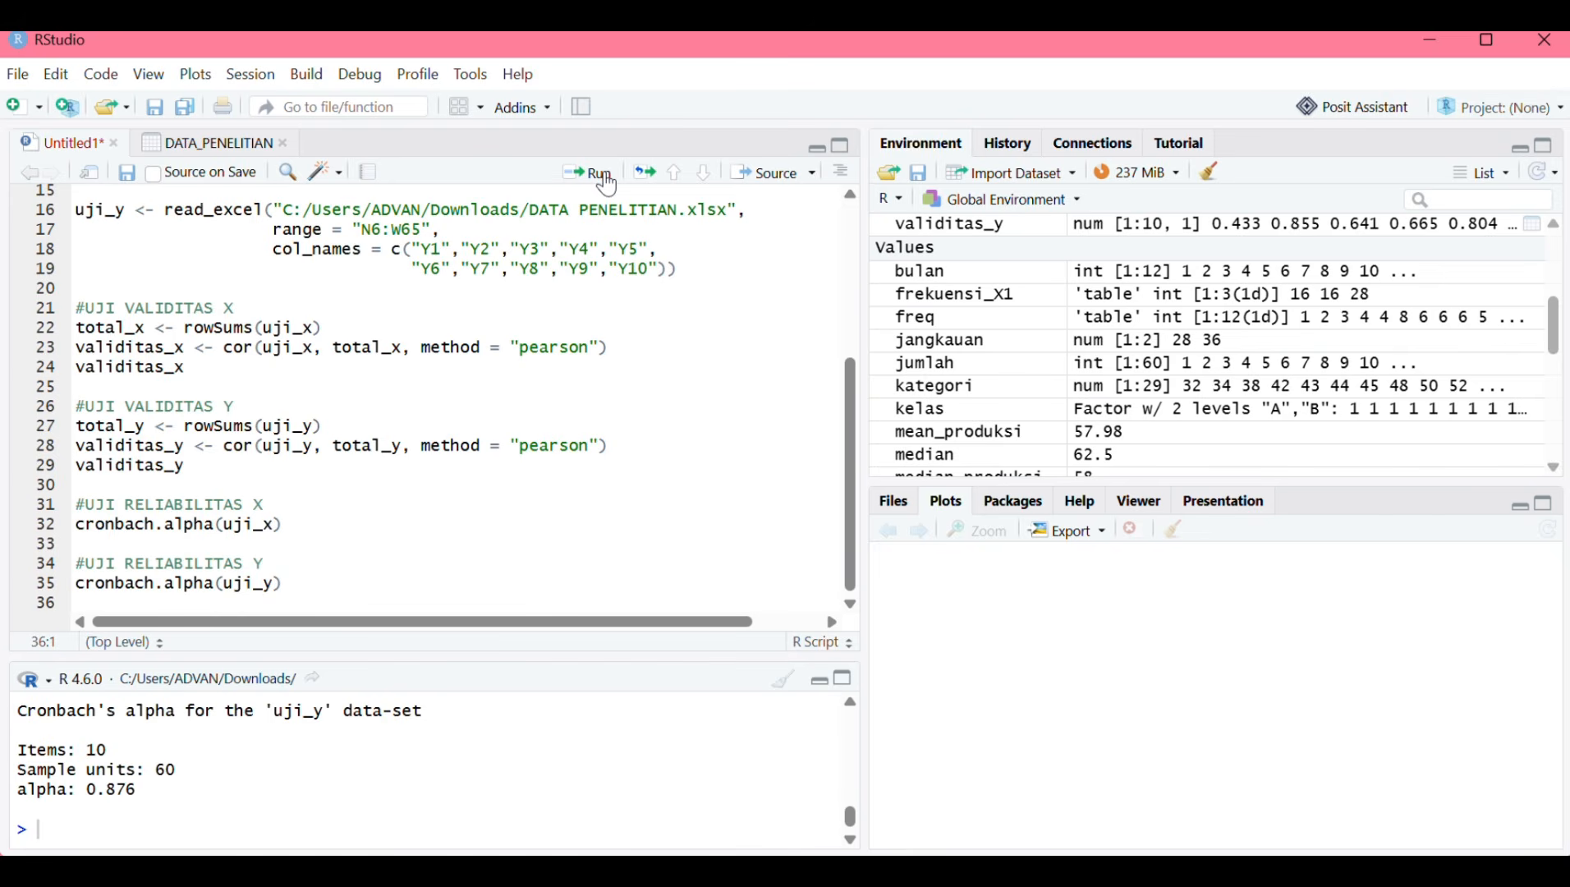
Enlarge the console area and review the executed commands back to the DATA_PENELITIAN import.
{"action": "left_click_drag", "start_coordinate": [442, 659], "coordinate": [474, 446]}
{"action": "scroll", "coordinate": [464, 639], "scroll_direction": "up", "scroll_amount": 10}
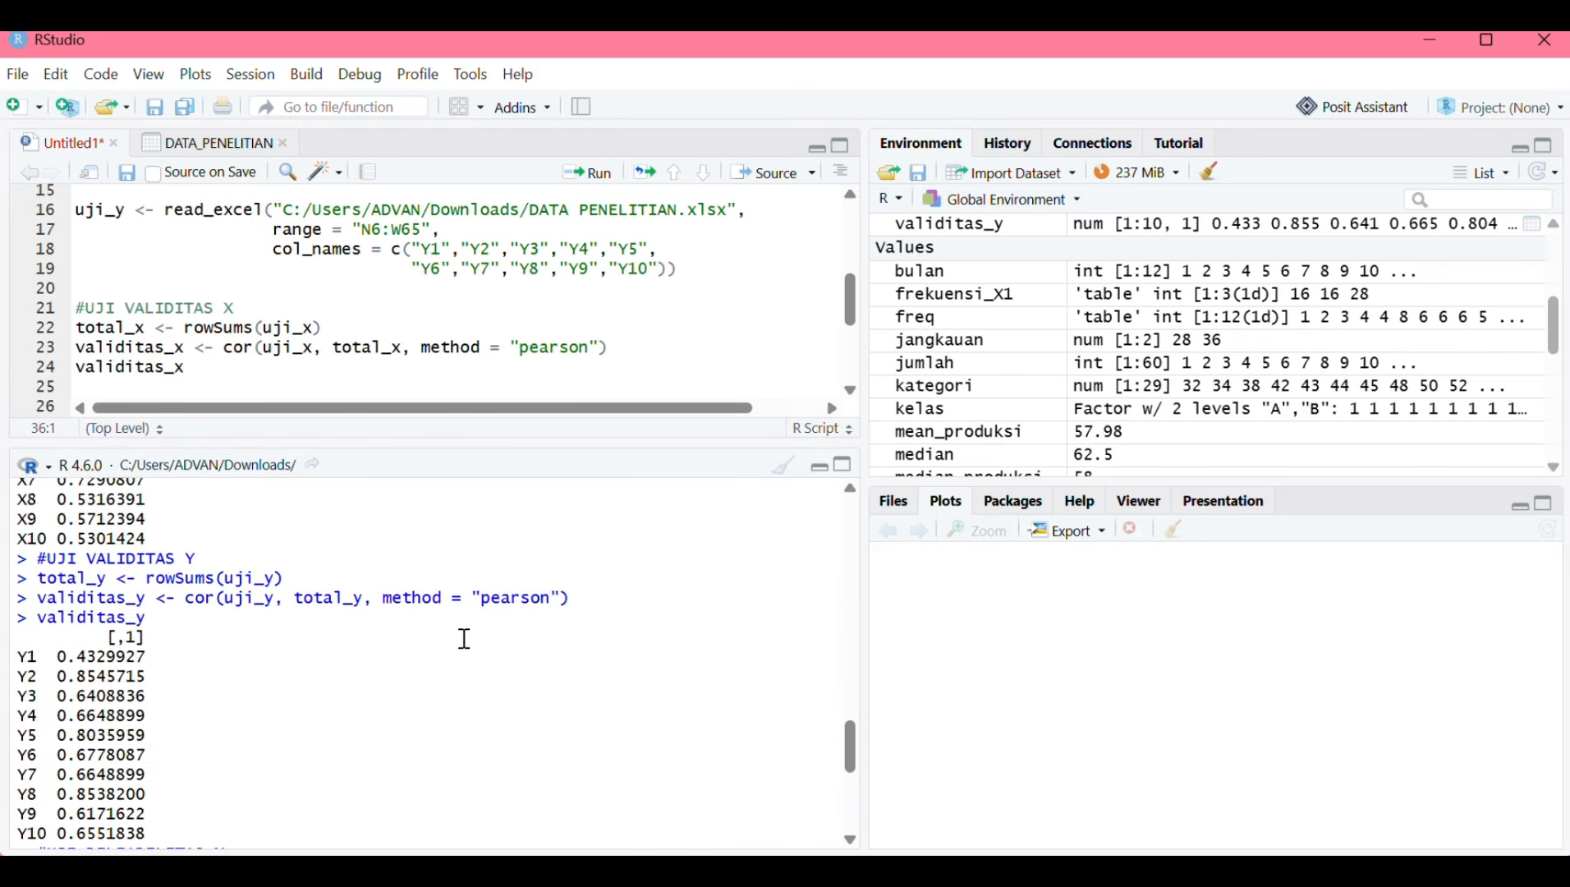
{"action": "scroll", "coordinate": [463, 639], "scroll_direction": "up", "scroll_amount": 7}
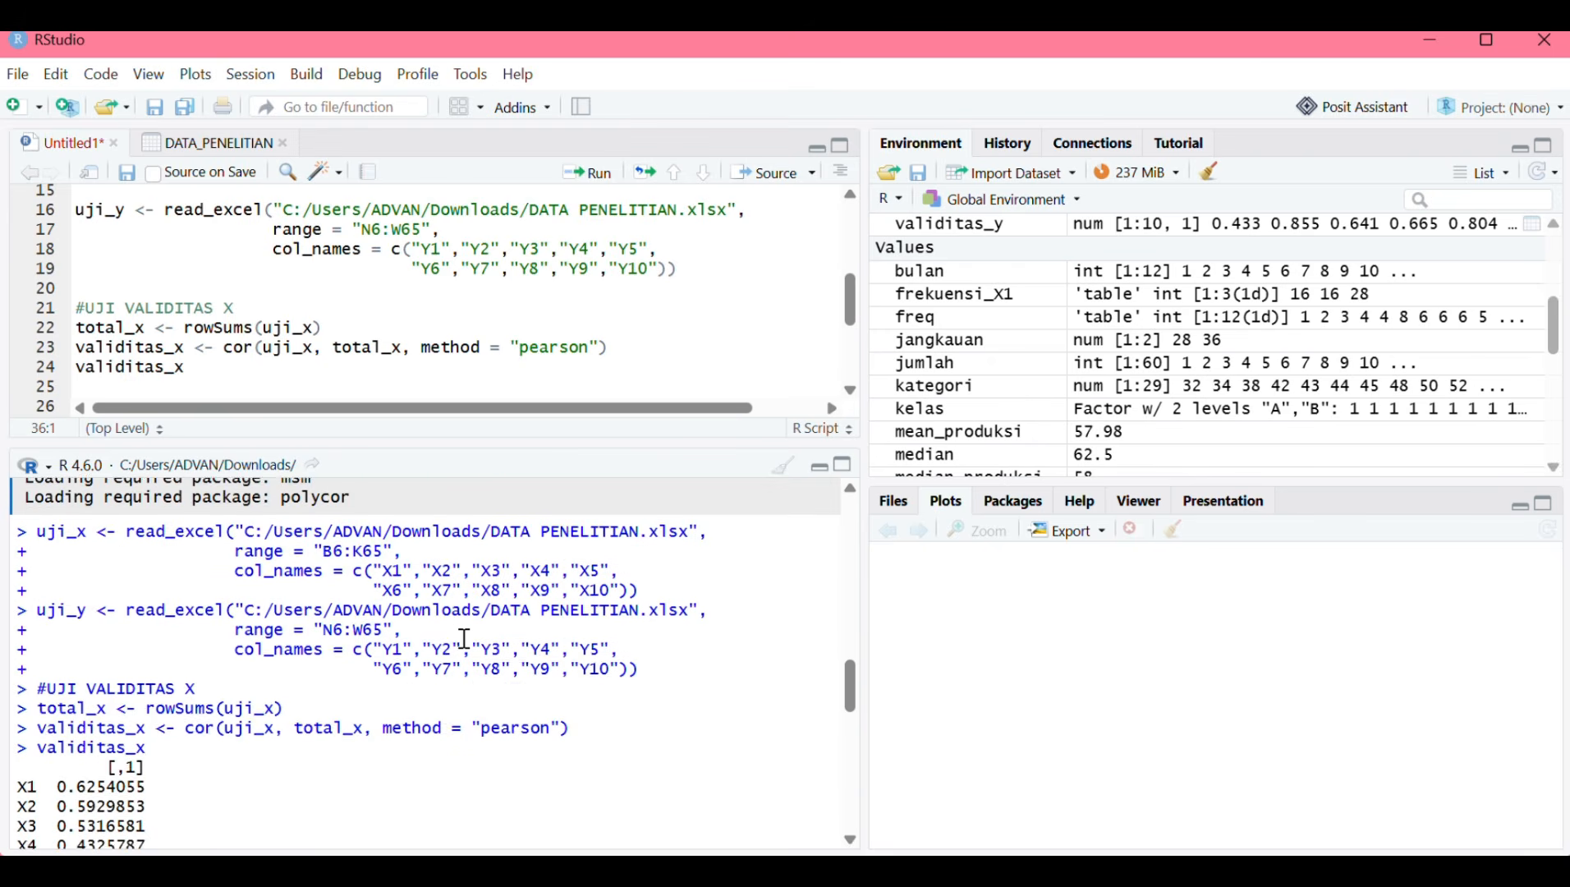
{"action": "scroll", "coordinate": [464, 639], "scroll_direction": "up", "scroll_amount": 4}
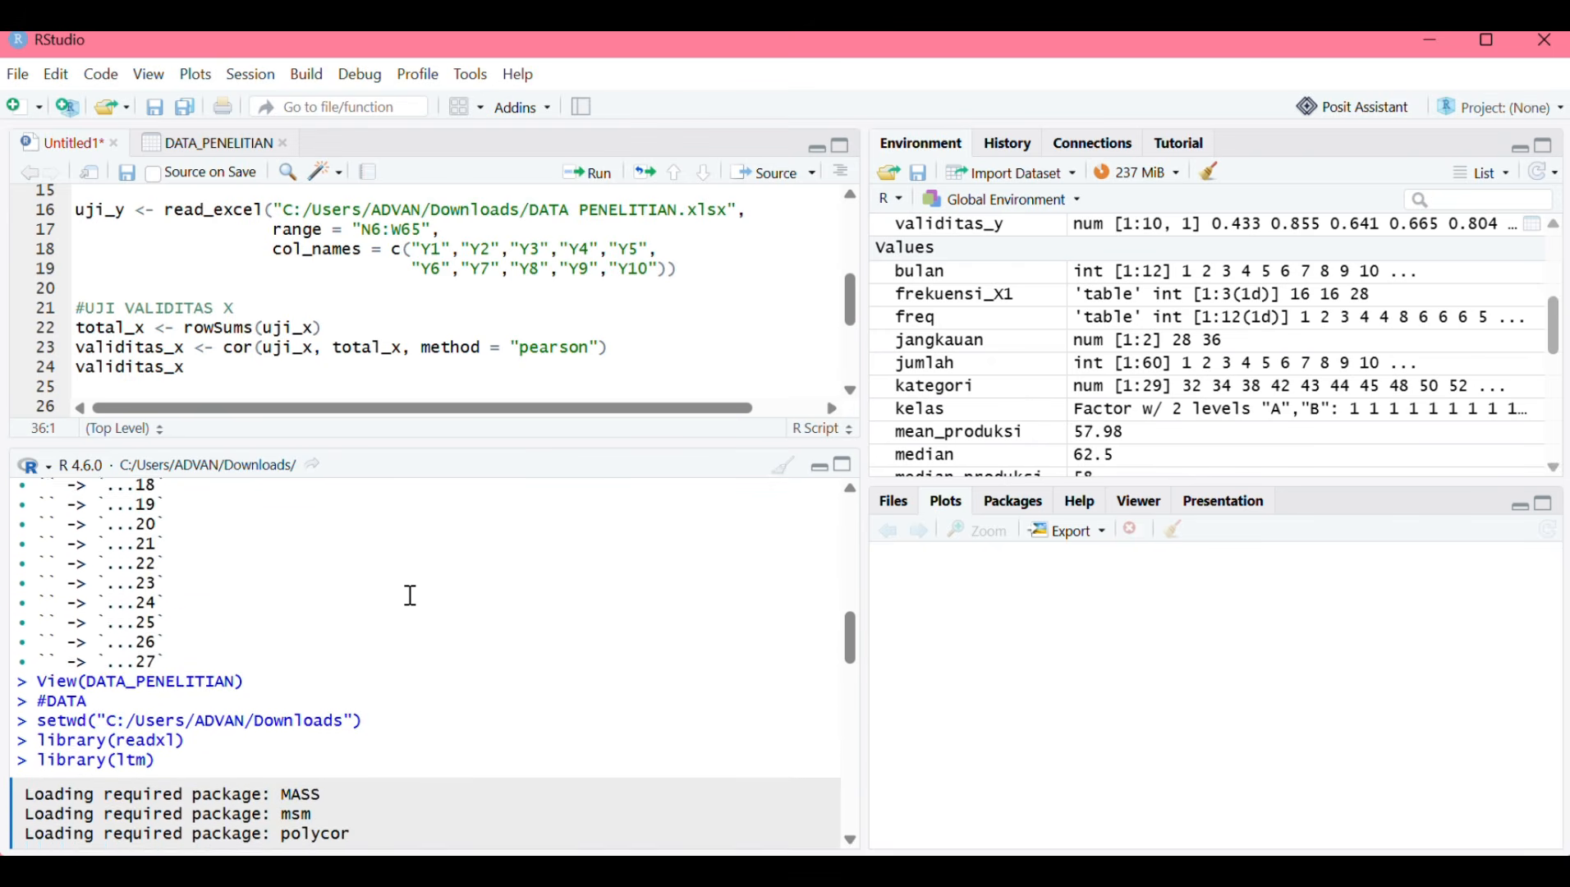
{"action": "scroll", "coordinate": [410, 594], "scroll_direction": "up", "scroll_amount": 6}
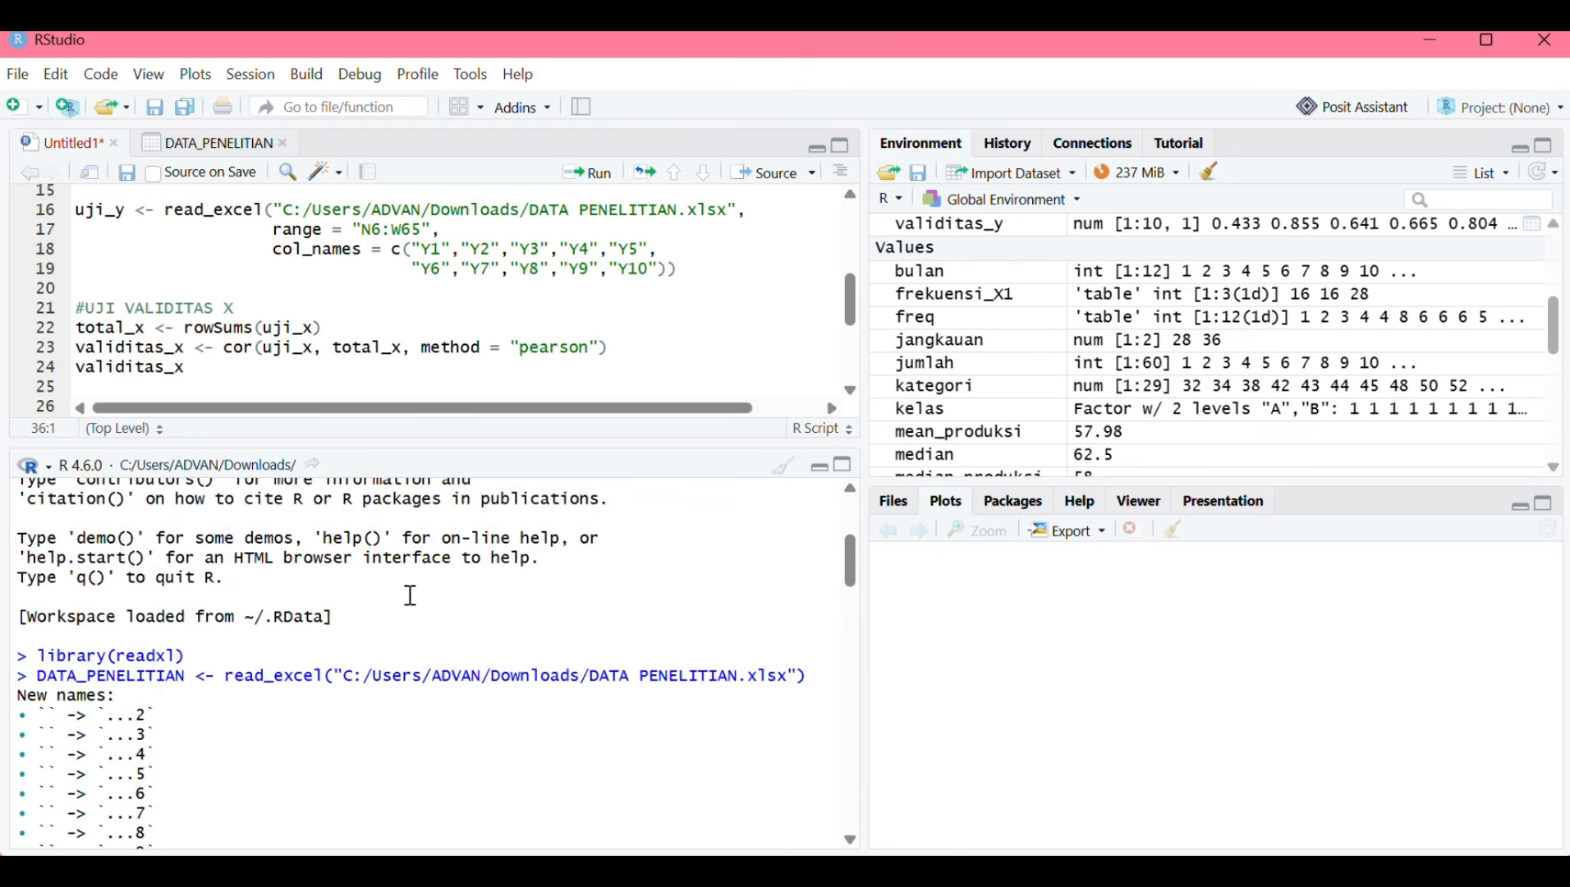
Examine the validitas_x and validitas_y correlations in the console for items X1 to X10 and Y1 to Y10.
{"action": "scroll", "coordinate": [408, 593], "scroll_direction": "down", "scroll_amount": 15}
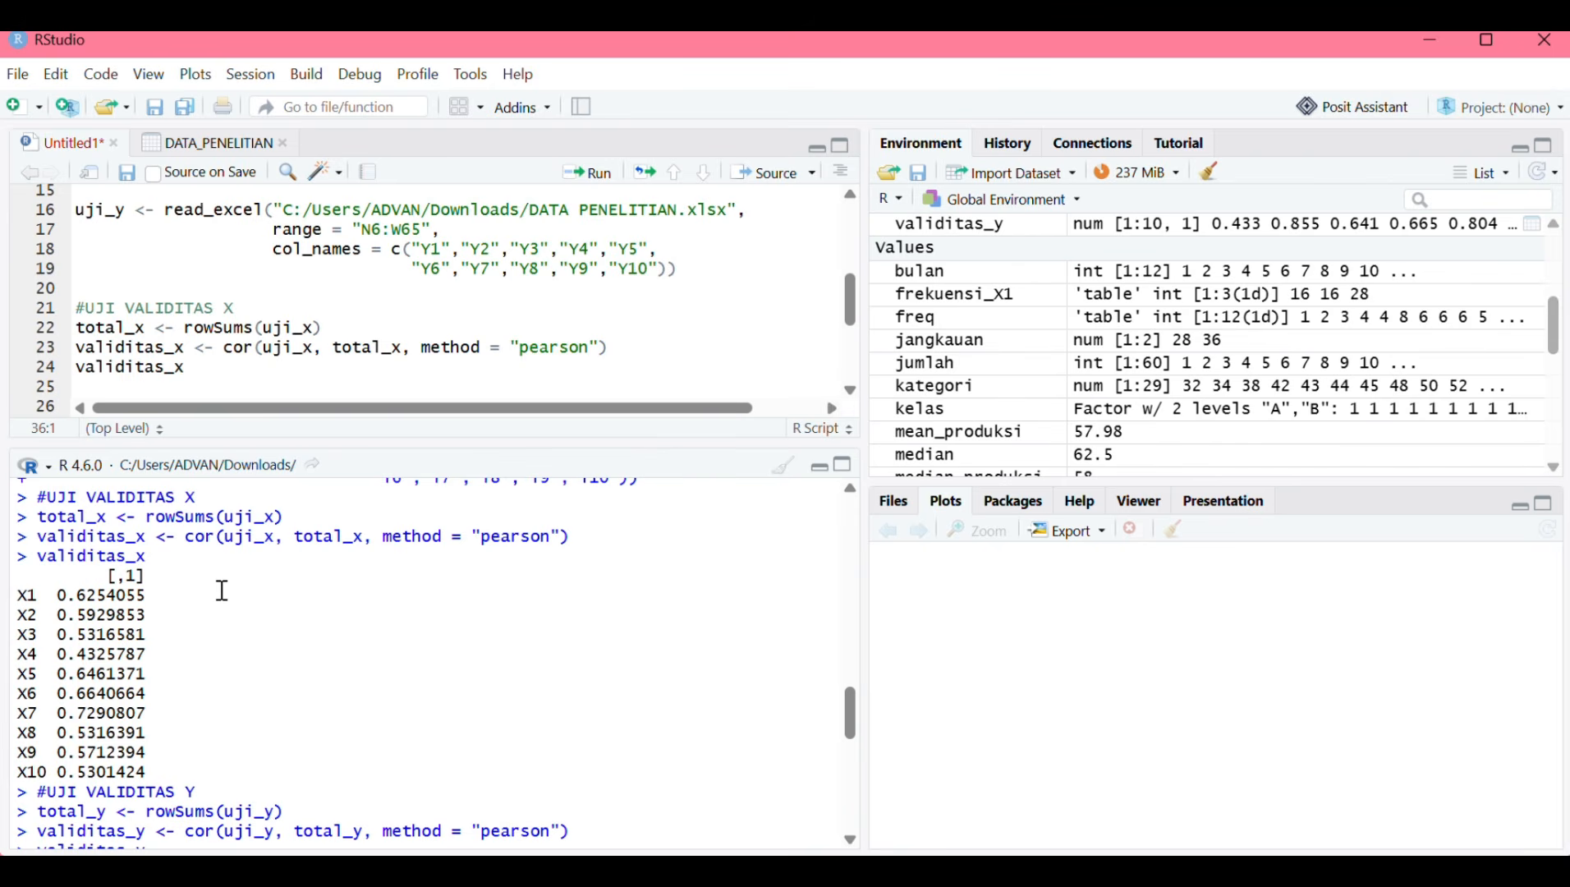
{"action": "scroll", "coordinate": [221, 591], "scroll_direction": "down", "scroll_amount": 5}
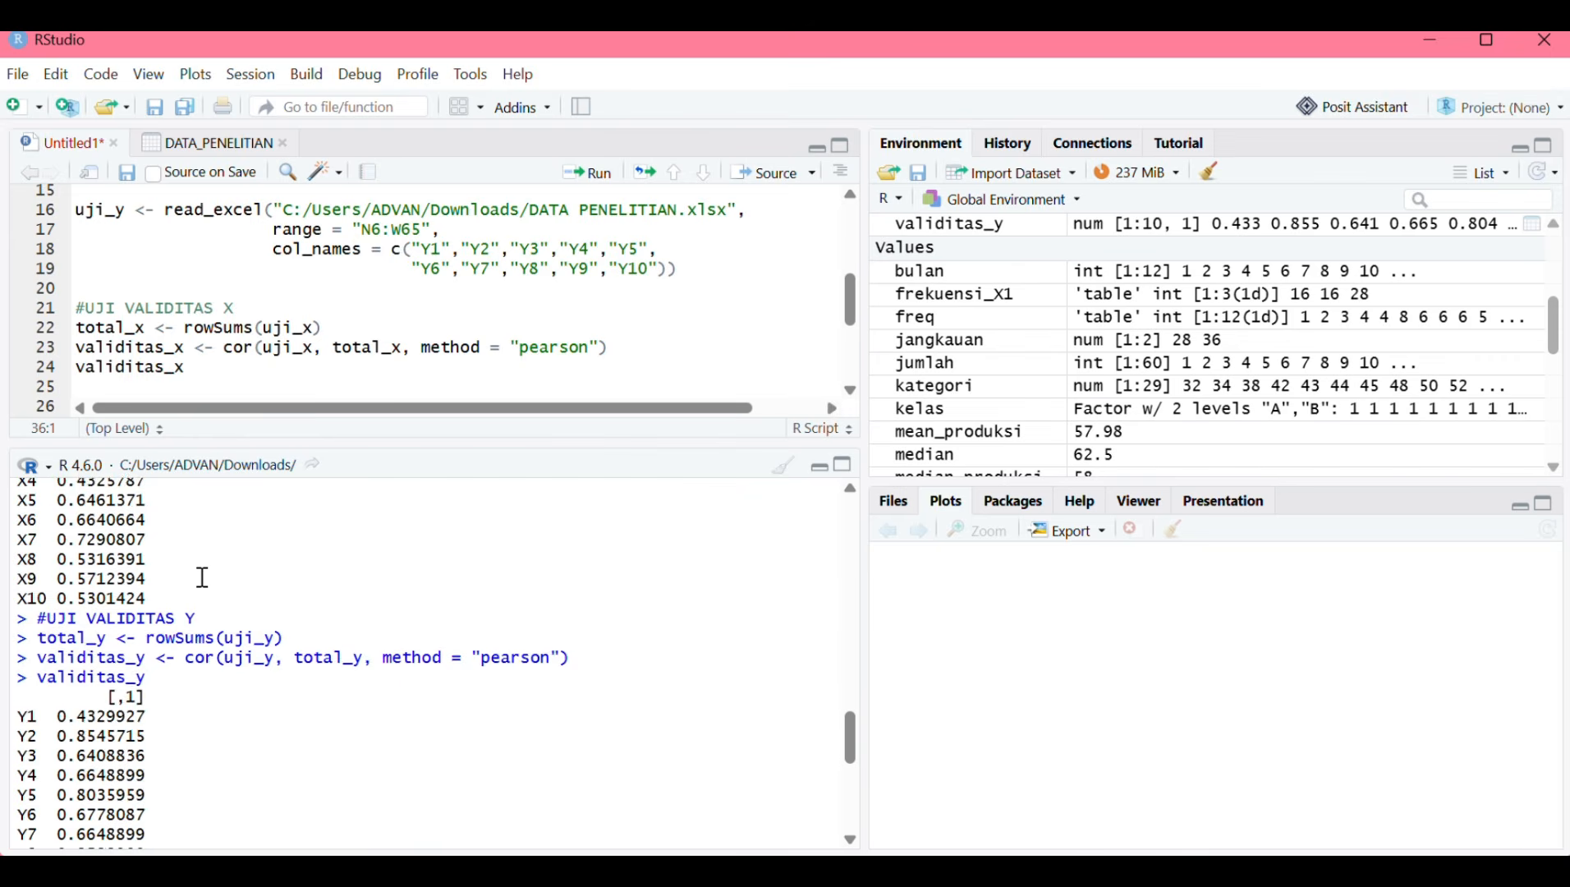
{"action": "scroll", "coordinate": [203, 577], "scroll_direction": "down", "scroll_amount": 3}
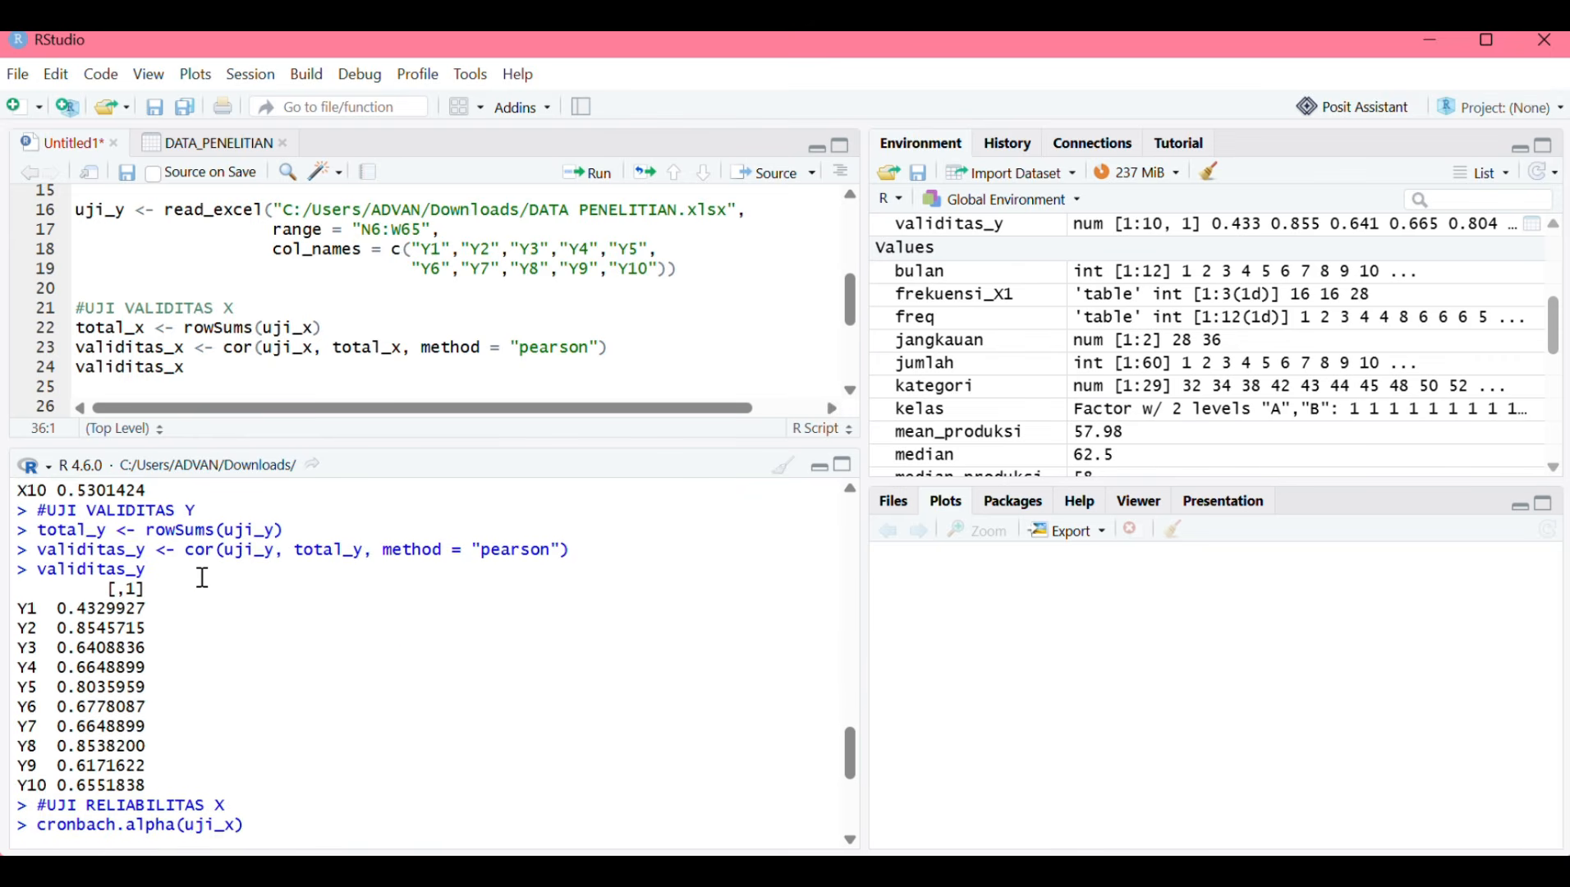
{"action": "scroll", "coordinate": [203, 577], "scroll_direction": "down", "scroll_amount": 2}
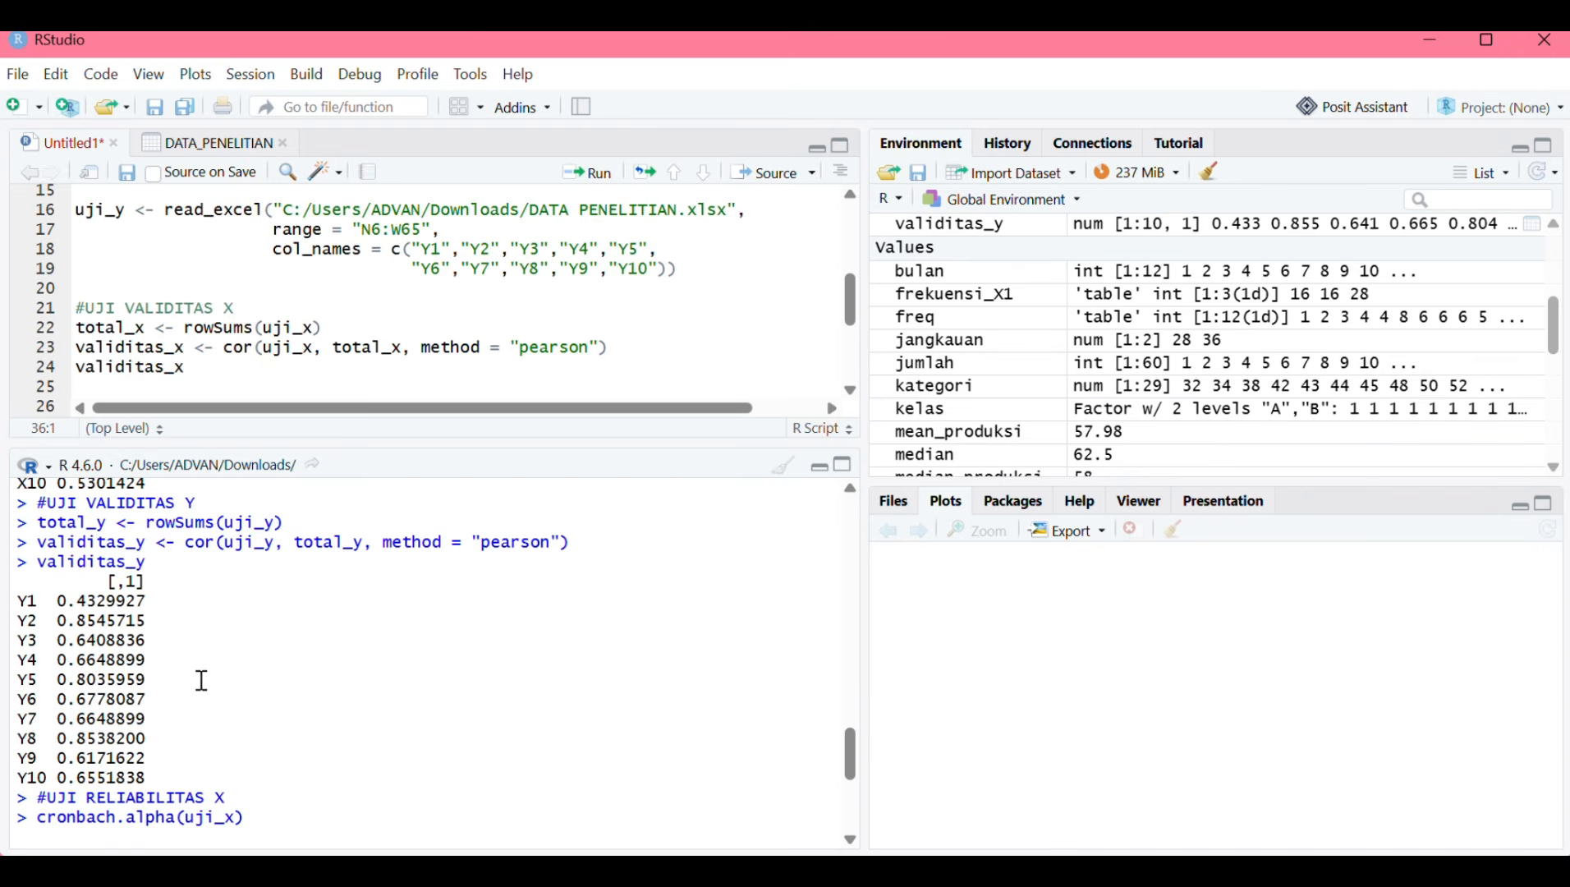
{"action": "scroll", "coordinate": [211, 680], "scroll_direction": "up", "scroll_amount": 5}
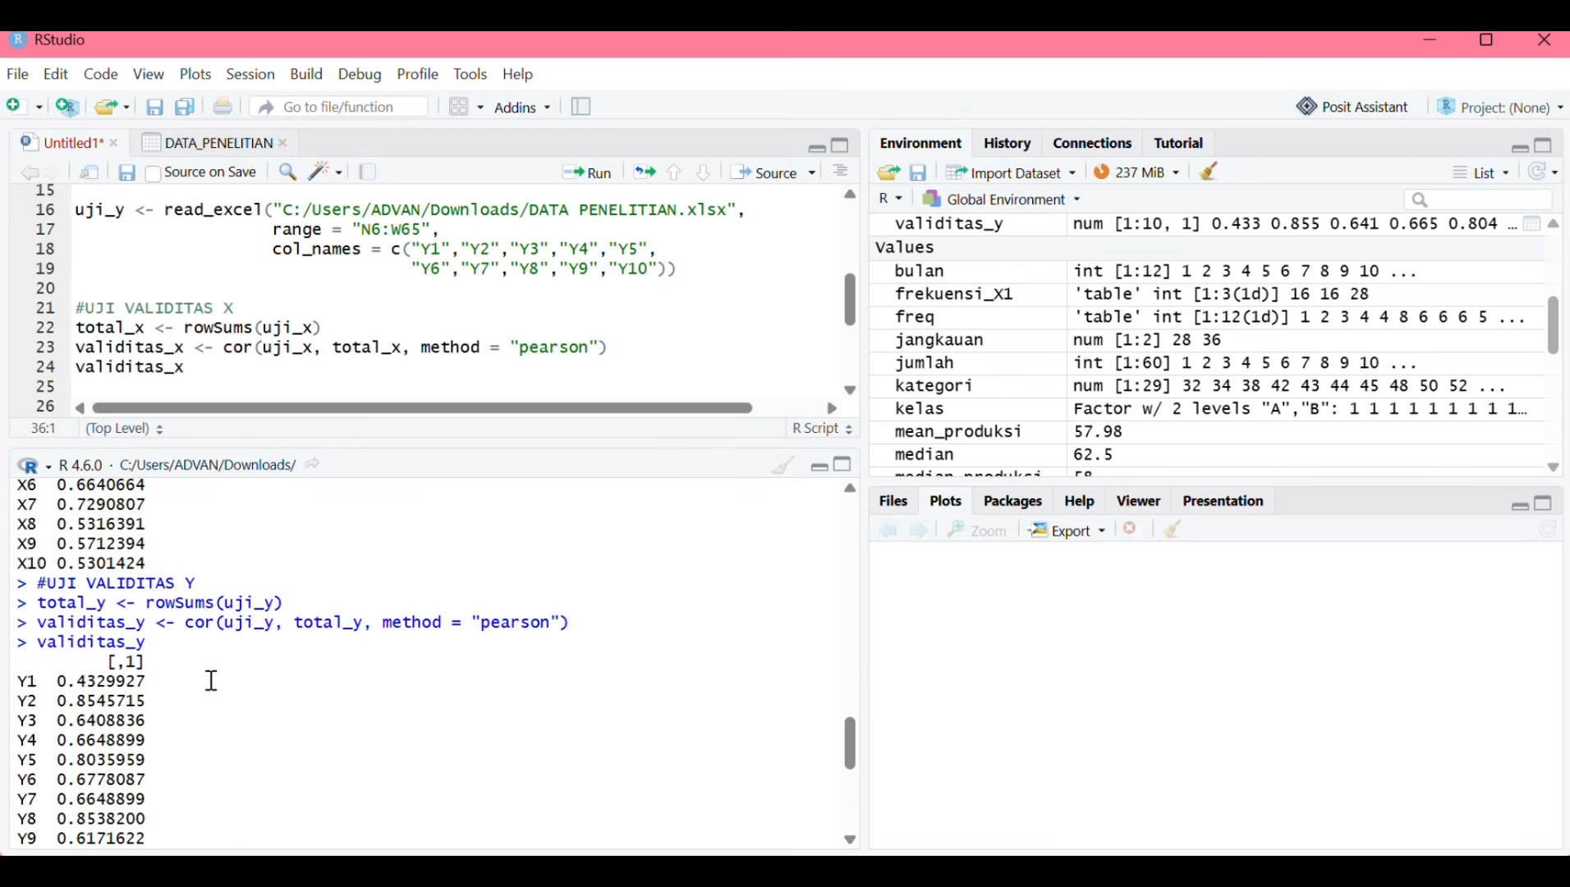
{"action": "scroll", "coordinate": [211, 679], "scroll_direction": "down", "scroll_amount": 5}
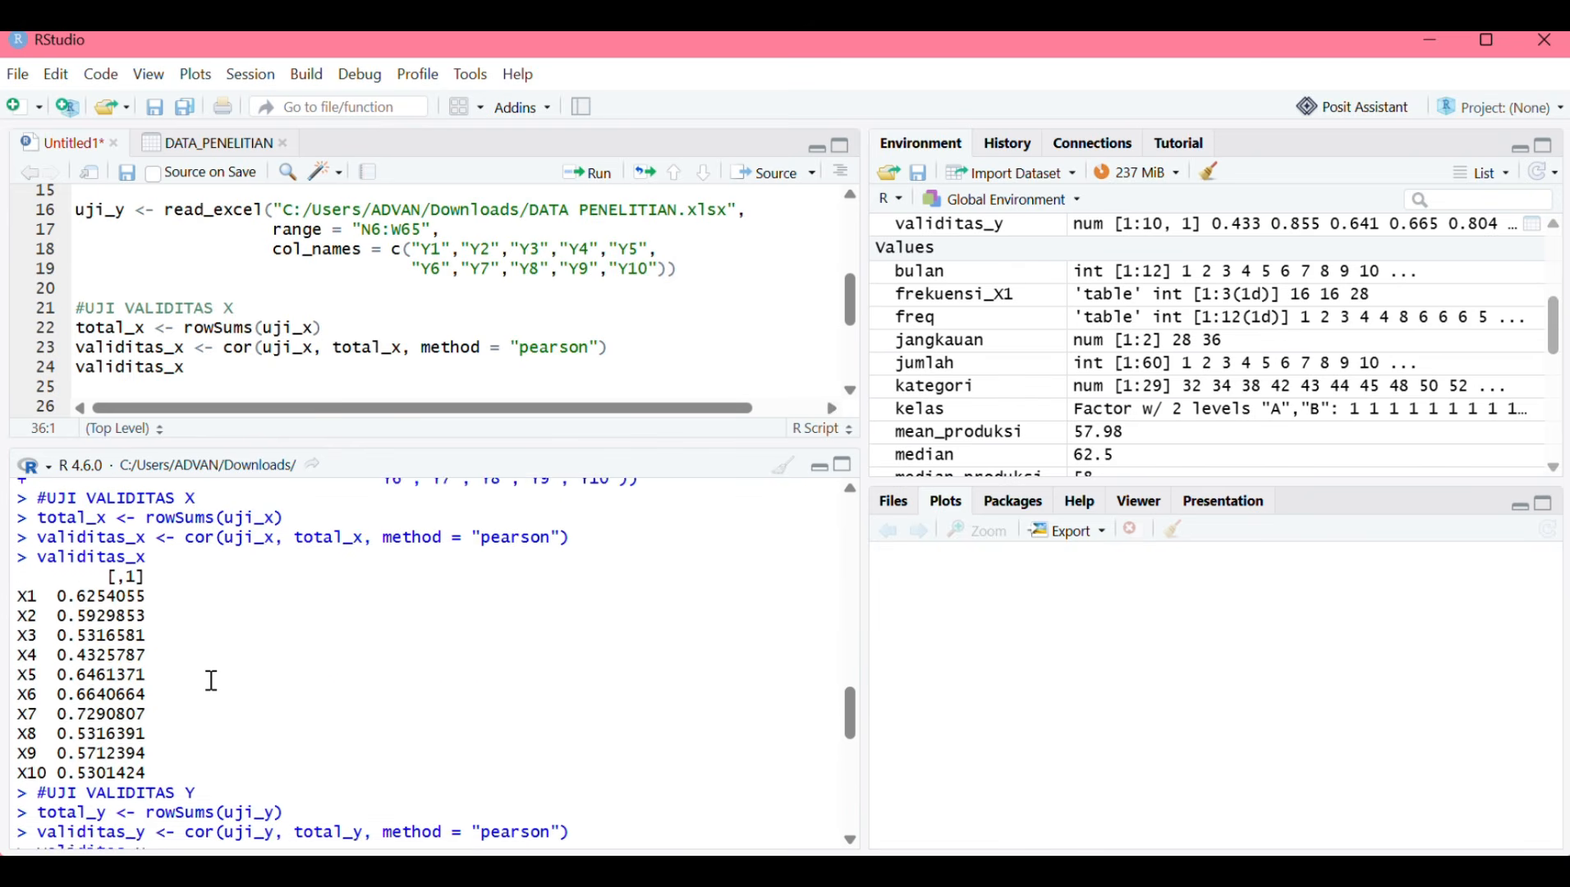
{"action": "scroll", "coordinate": [211, 680], "scroll_direction": "down", "scroll_amount": 3}
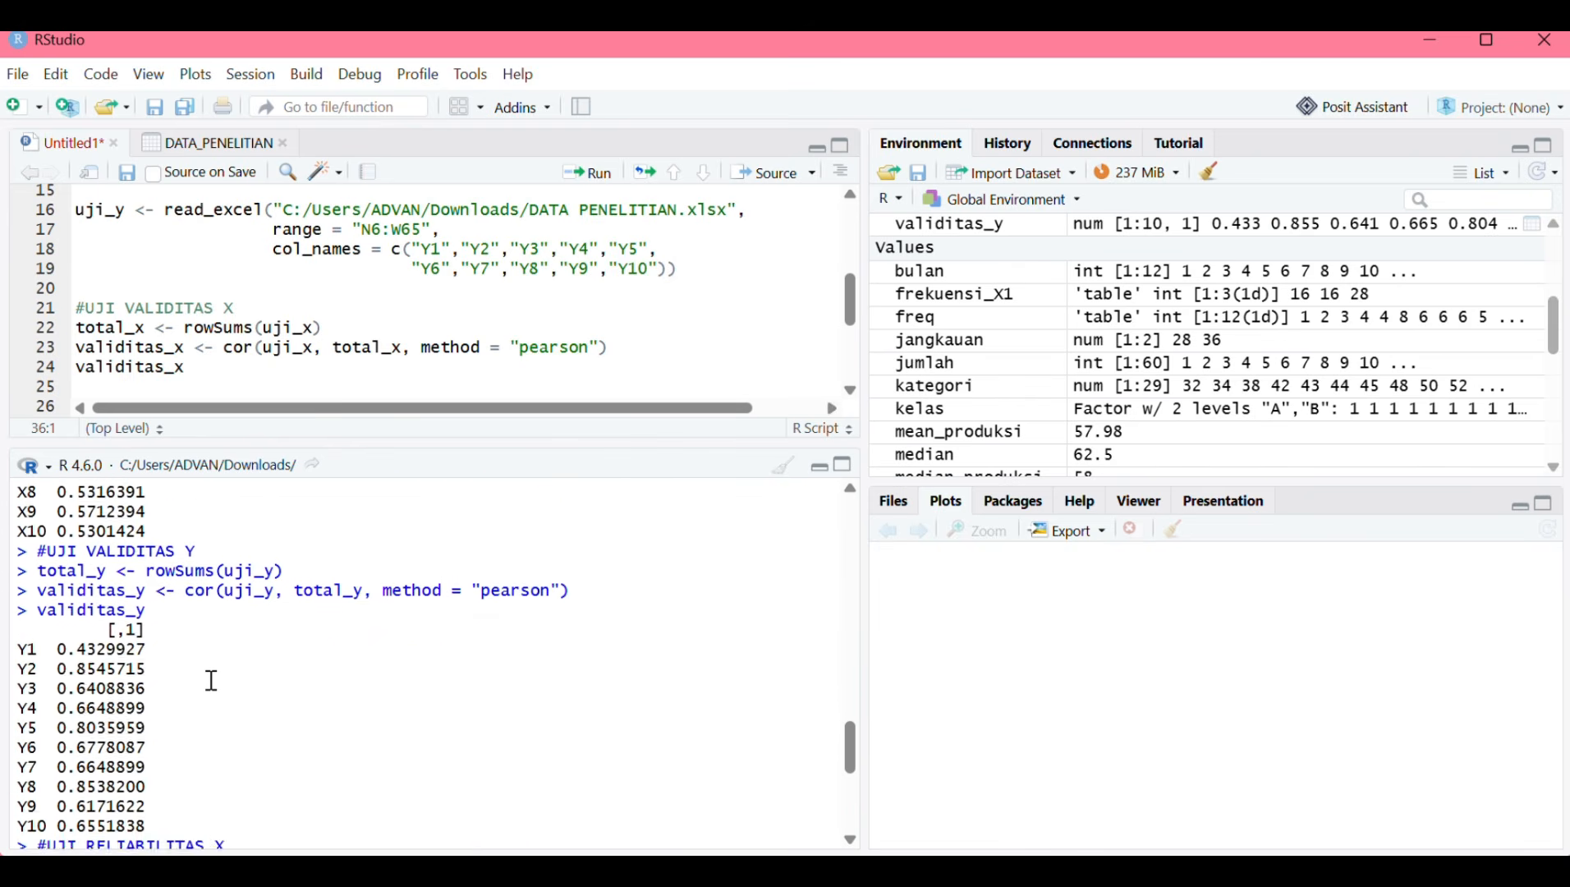
{"action": "scroll", "coordinate": [211, 680], "scroll_direction": "up", "scroll_amount": 1}
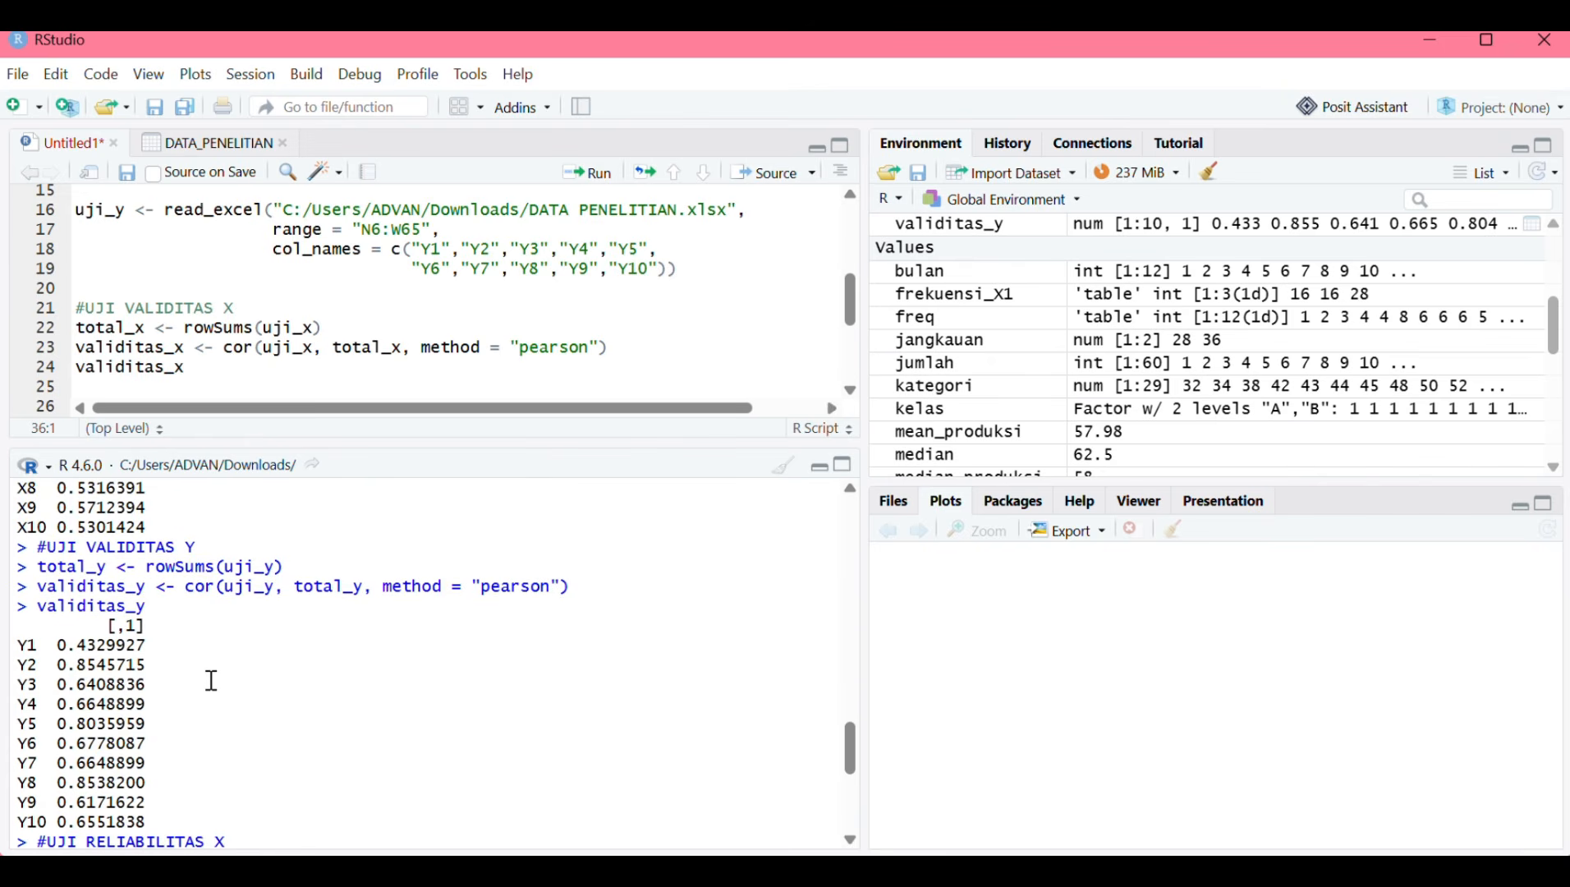
{"action": "scroll", "coordinate": [292, 597], "scroll_direction": "up", "scroll_amount": 5}
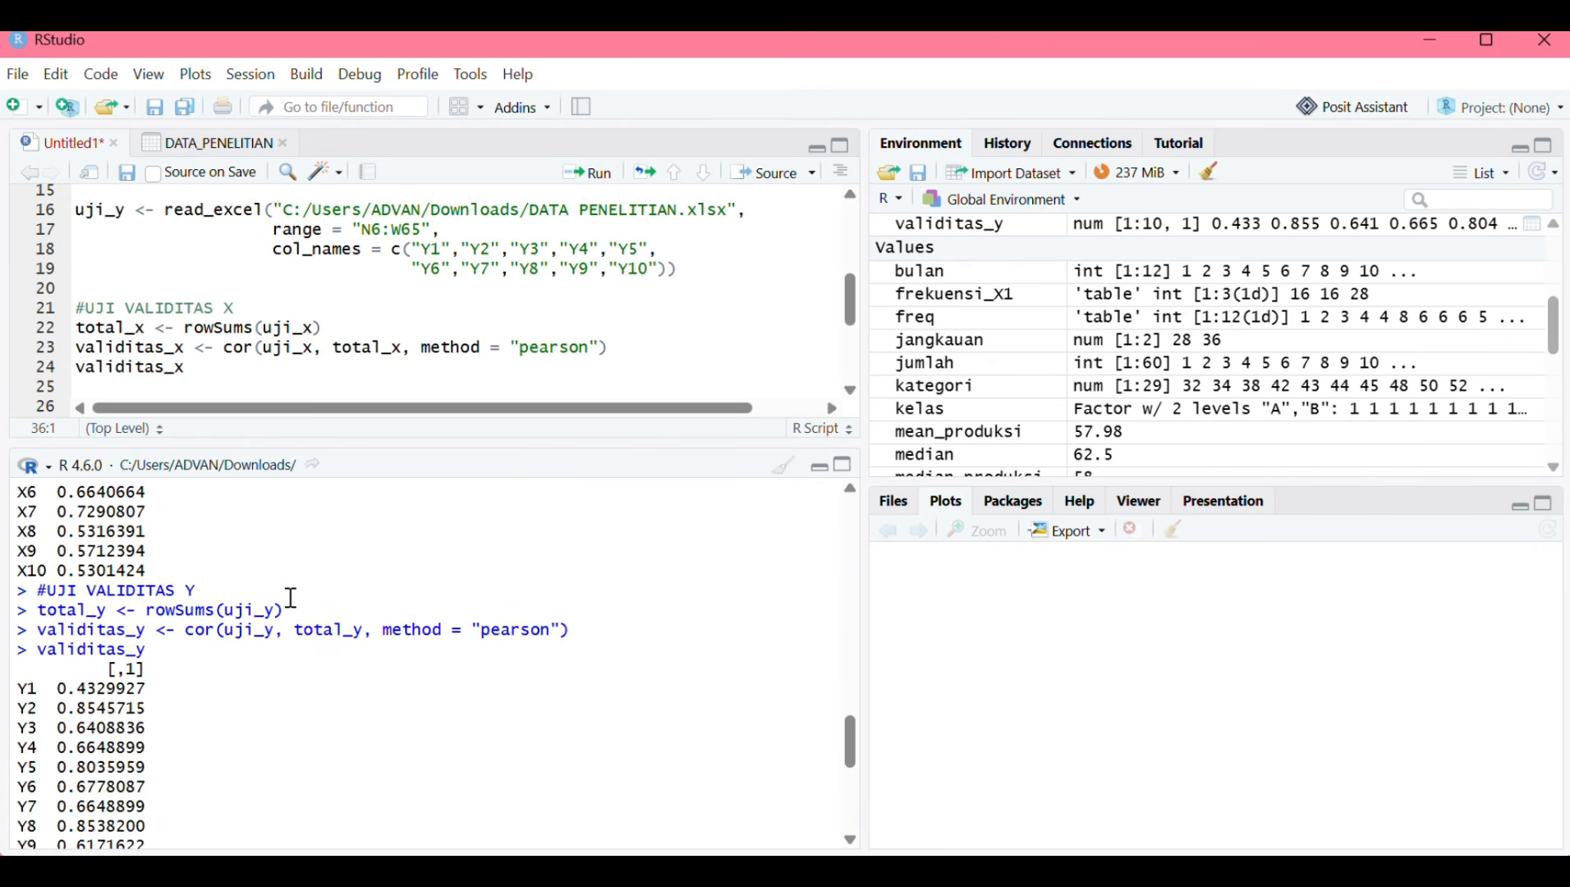
Examine the Cronbach's alpha output for the uji_x and uji_y data sets in the console.
{"action": "scroll", "coordinate": [293, 597], "scroll_direction": "down", "scroll_amount": 5}
{"action": "scroll", "coordinate": [291, 597], "scroll_direction": "down", "scroll_amount": 5}
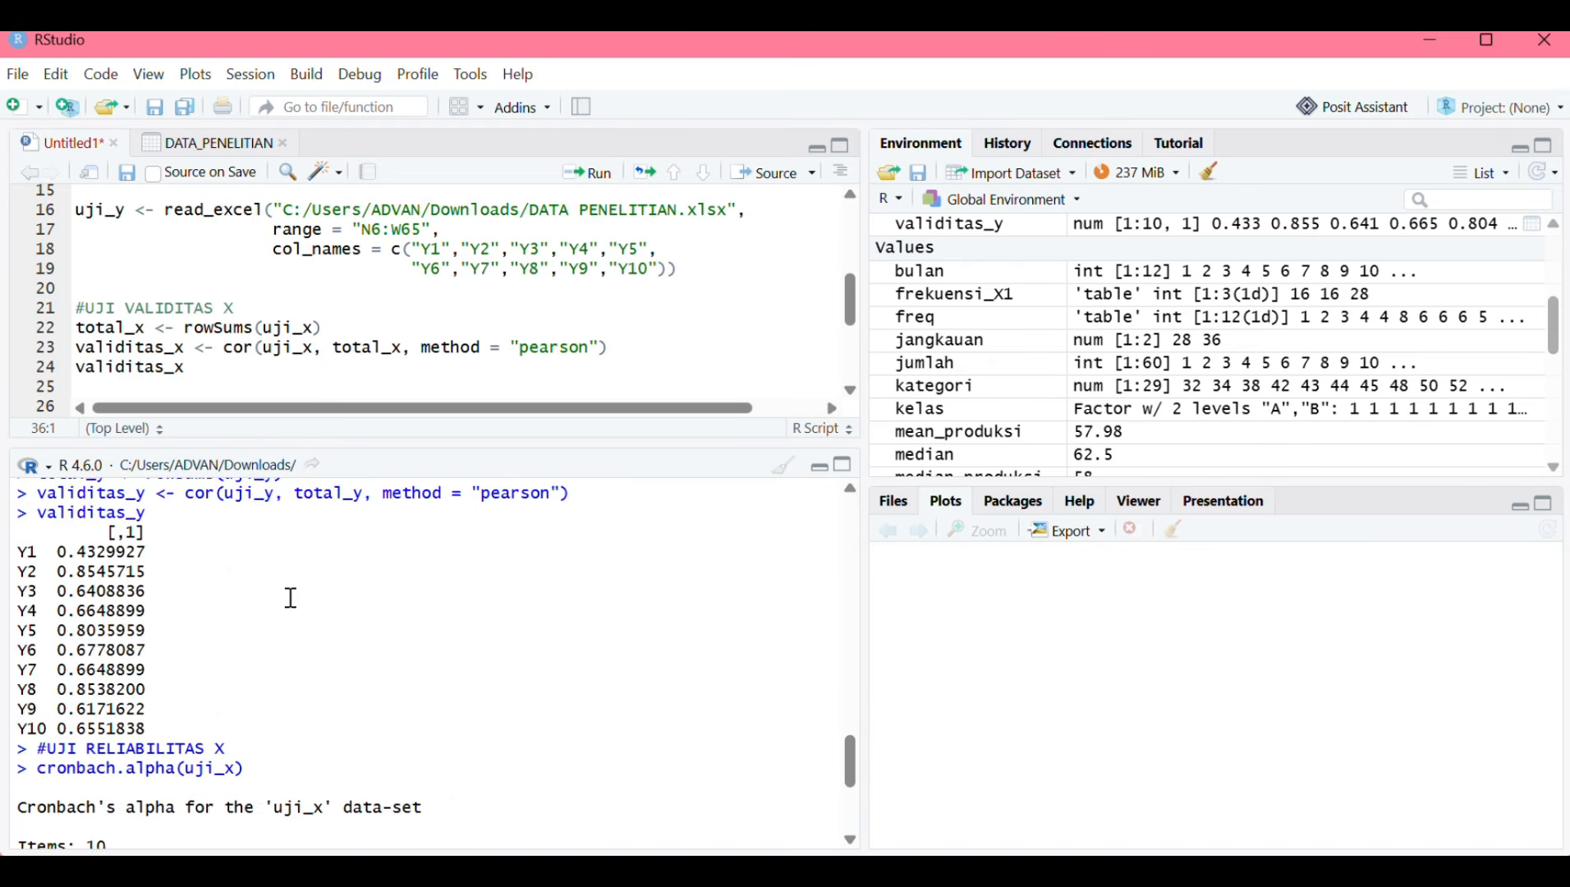
{"action": "scroll", "coordinate": [290, 597], "scroll_direction": "down", "scroll_amount": 2}
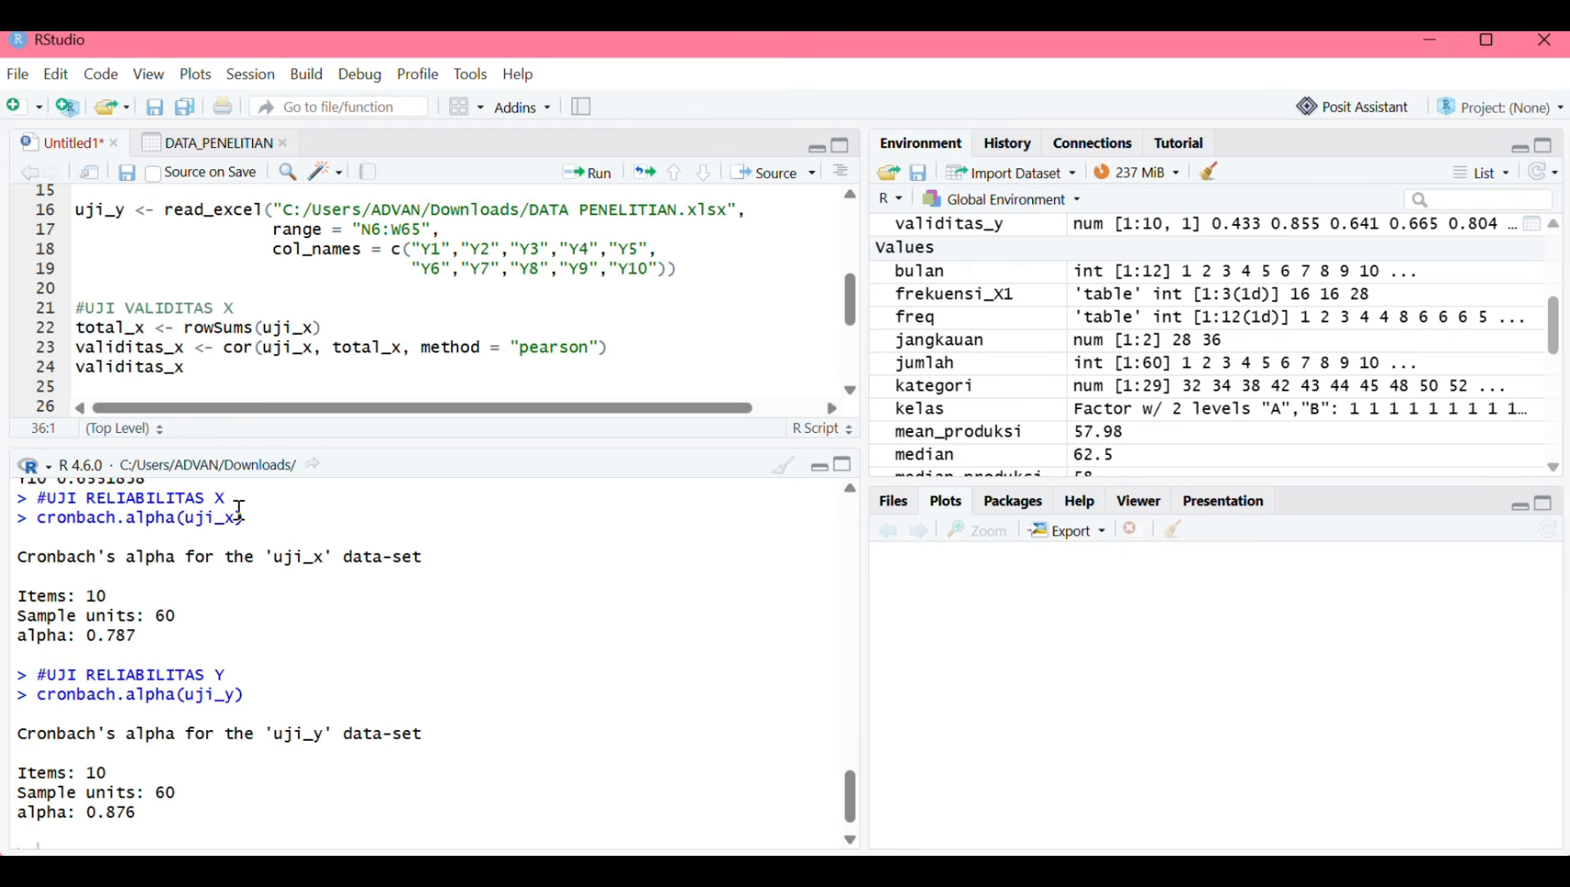
{"action": "scroll", "coordinate": [217, 626], "scroll_direction": "down", "scroll_amount": 1}
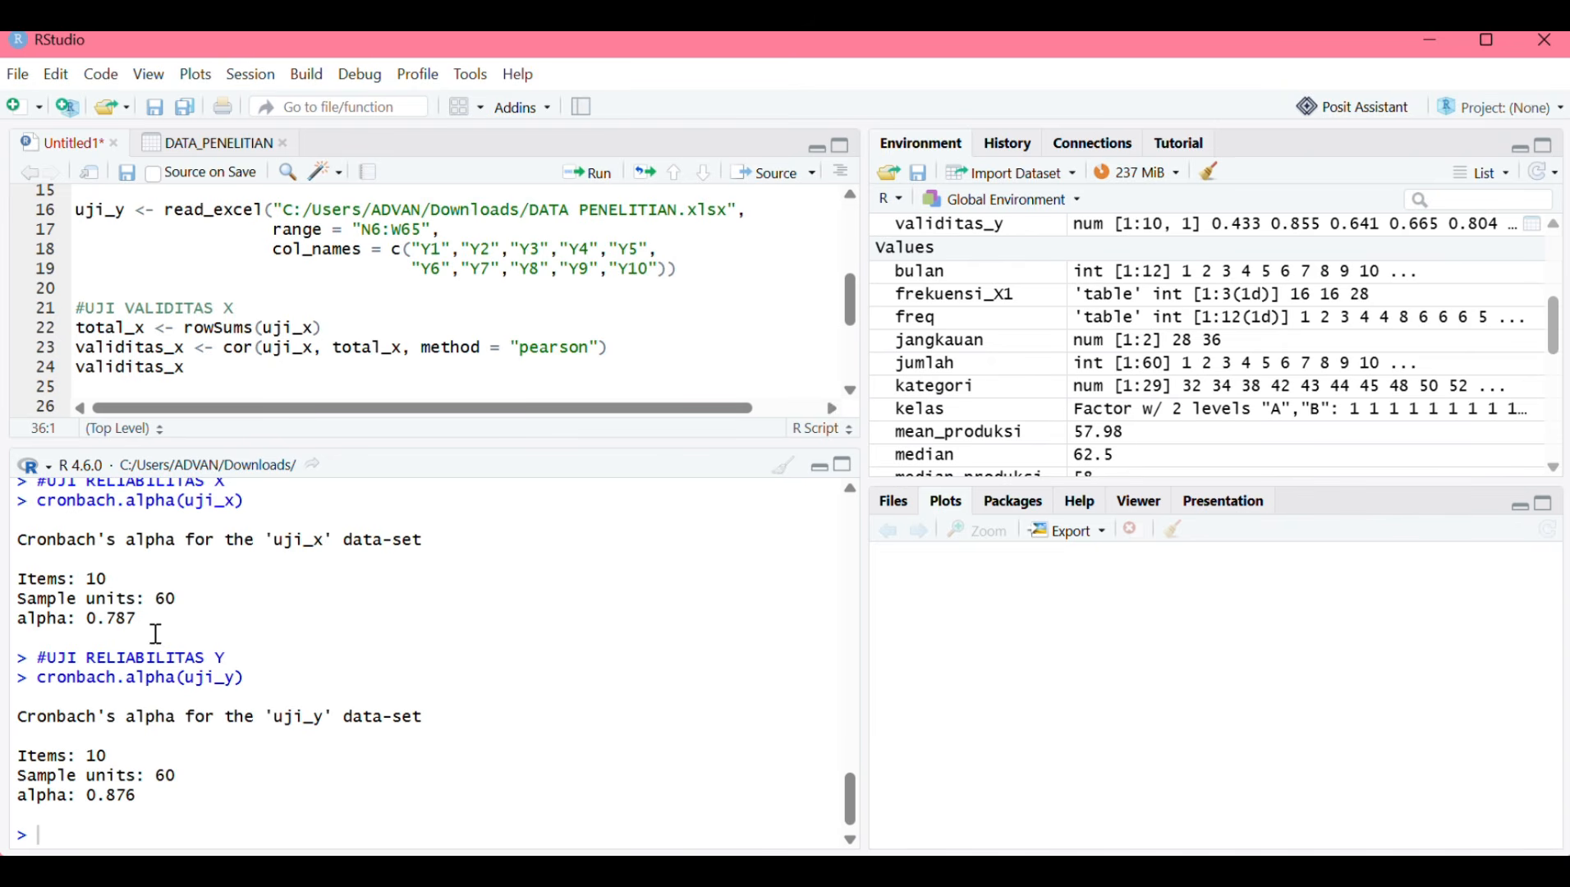
{"action": "scroll", "coordinate": [155, 633], "scroll_direction": "down", "scroll_amount": 1}
{"action": "scroll", "coordinate": [155, 633], "scroll_direction": "down", "scroll_amount": 1}
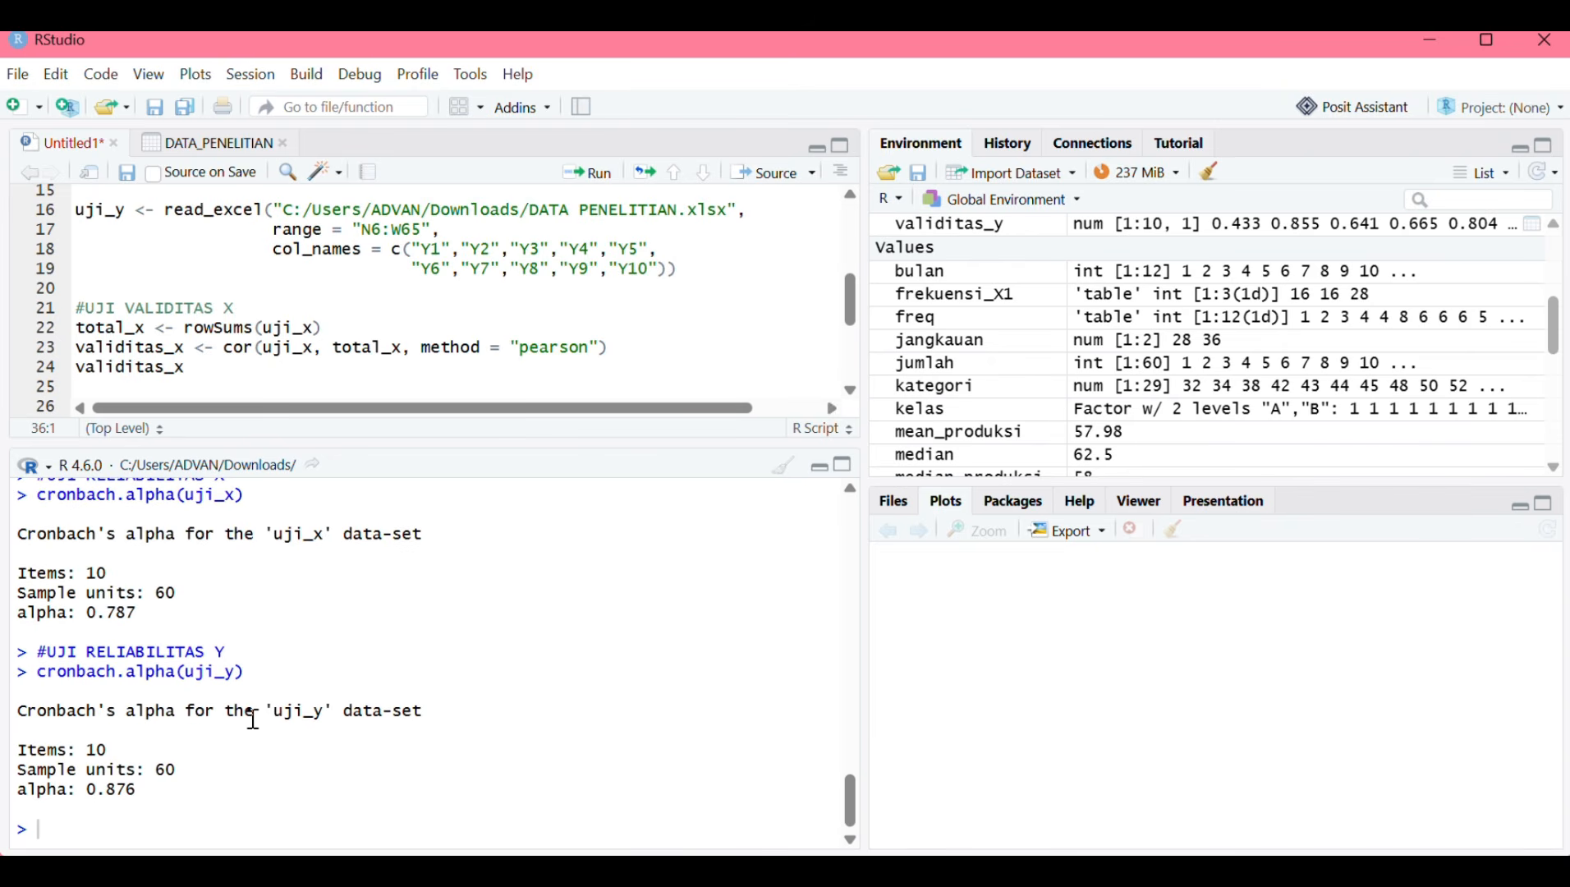